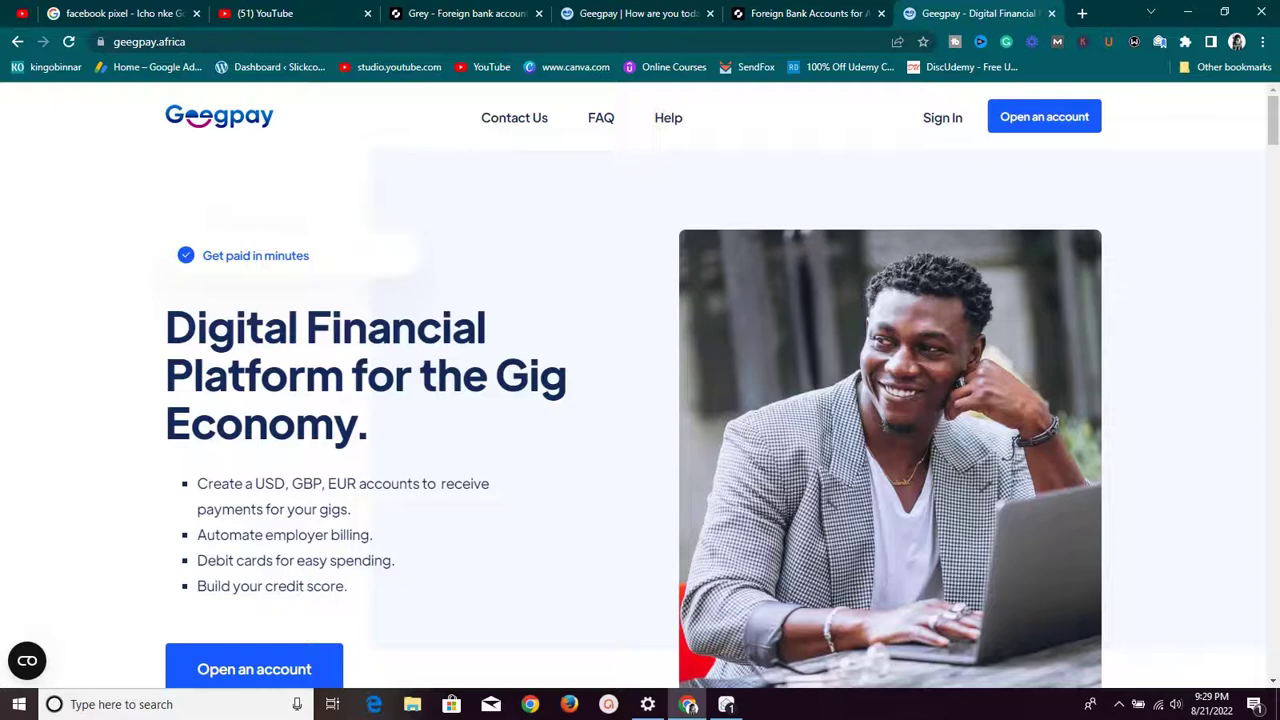
Step: Look over the Geegpay landing page and the Grey landing page
{"action": "scroll", "coordinate": [899, 448], "scroll_direction": "down", "scroll_amount": 2}
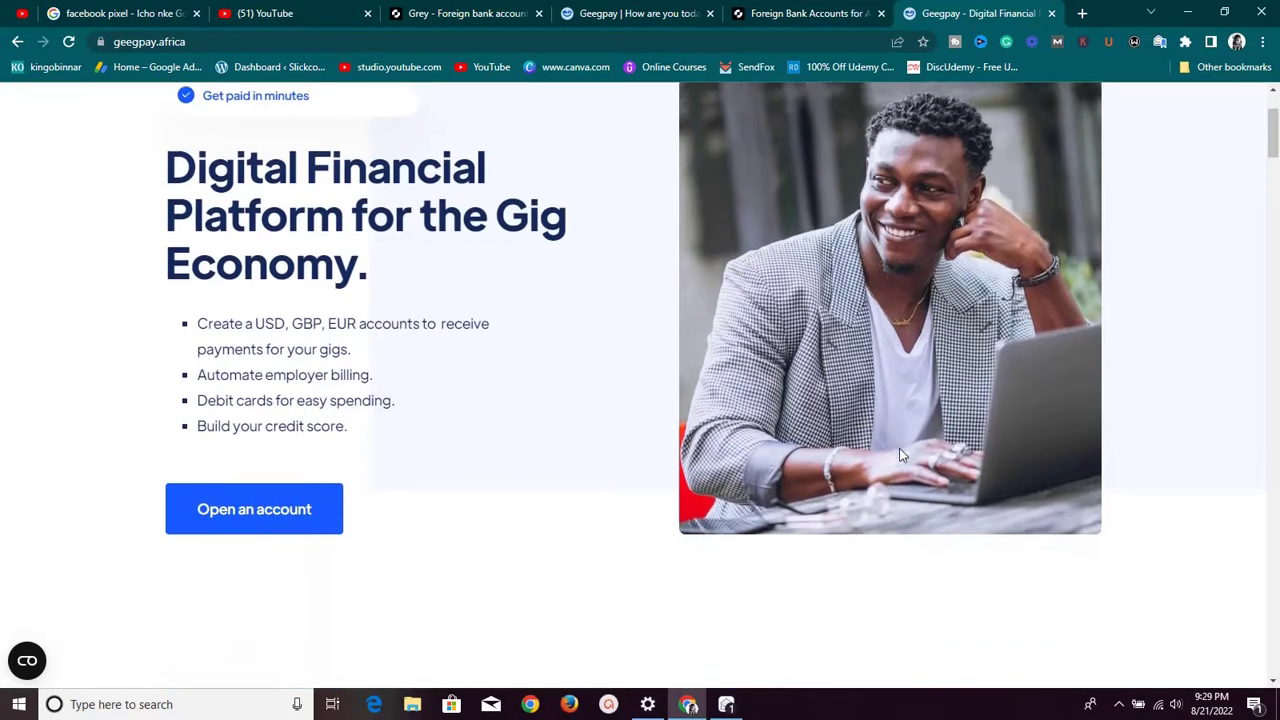
{"action": "scroll", "coordinate": [899, 448], "scroll_direction": "up", "scroll_amount": 2}
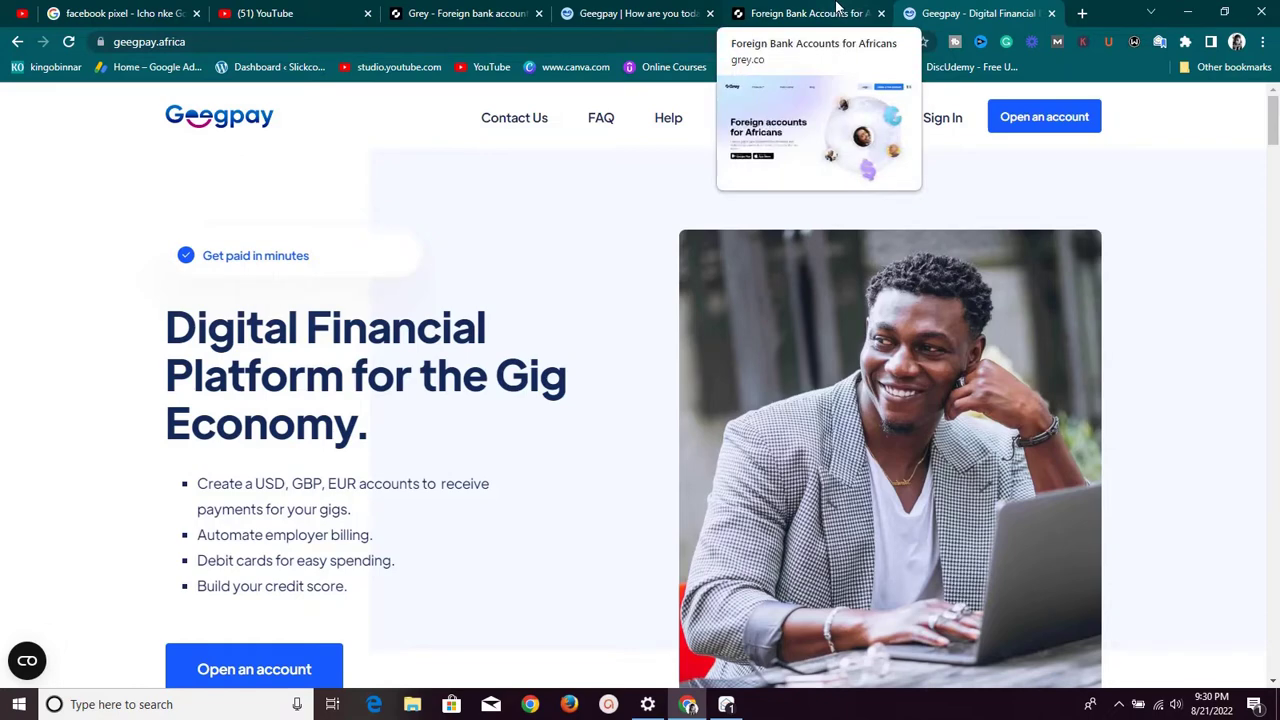
{"action": "left_click", "coordinate": [838, 8]}
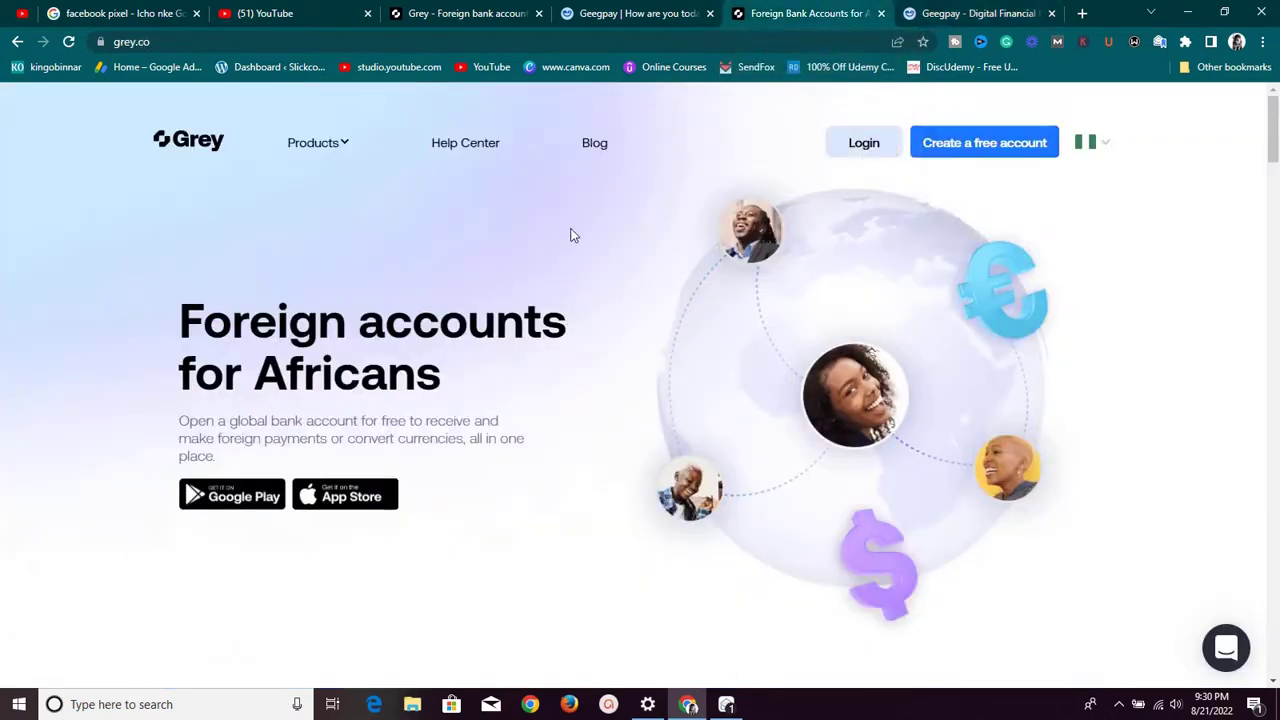
{"action": "scroll", "coordinate": [572, 235], "scroll_direction": "down", "scroll_amount": 3}
{"action": "scroll", "coordinate": [572, 235], "scroll_direction": "up", "scroll_amount": 3}
Step: Examine the foreign bank accounts section on the Geegpay website
{"action": "left_click", "coordinate": [948, 10]}
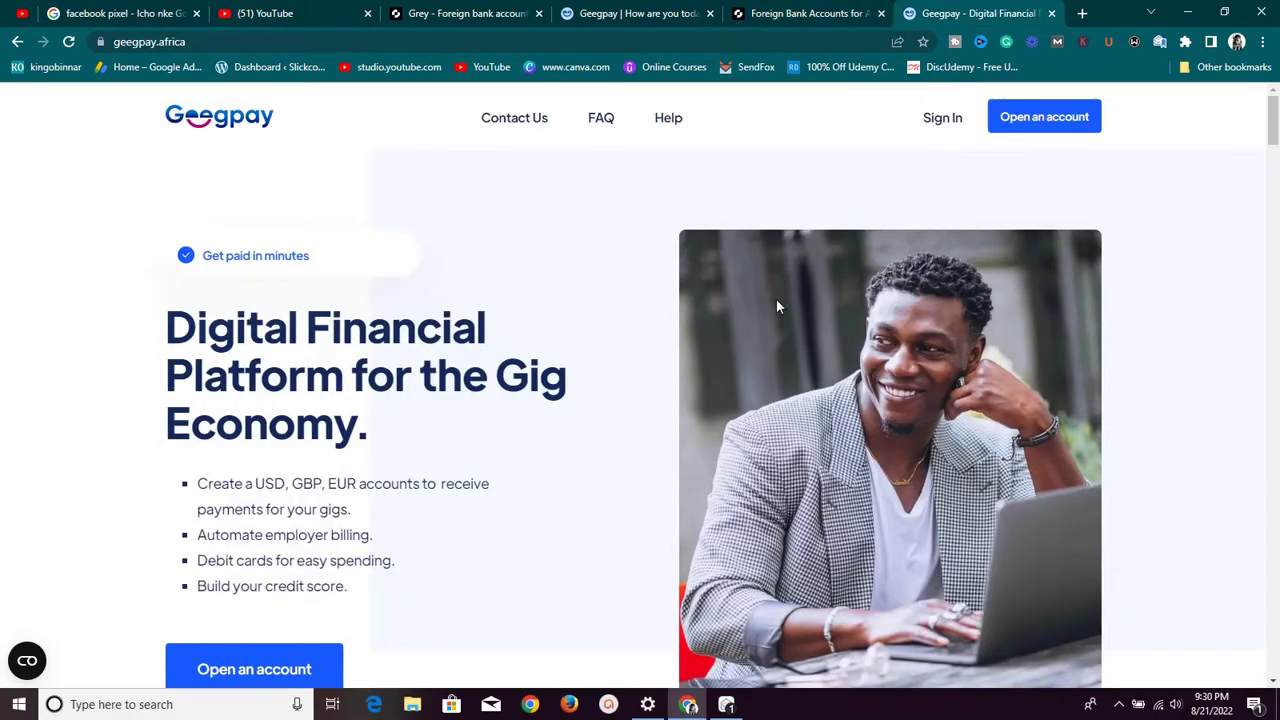
{"action": "scroll", "coordinate": [774, 312], "scroll_direction": "down", "scroll_amount": 4}
{"action": "scroll", "coordinate": [772, 316], "scroll_direction": "down", "scroll_amount": 3}
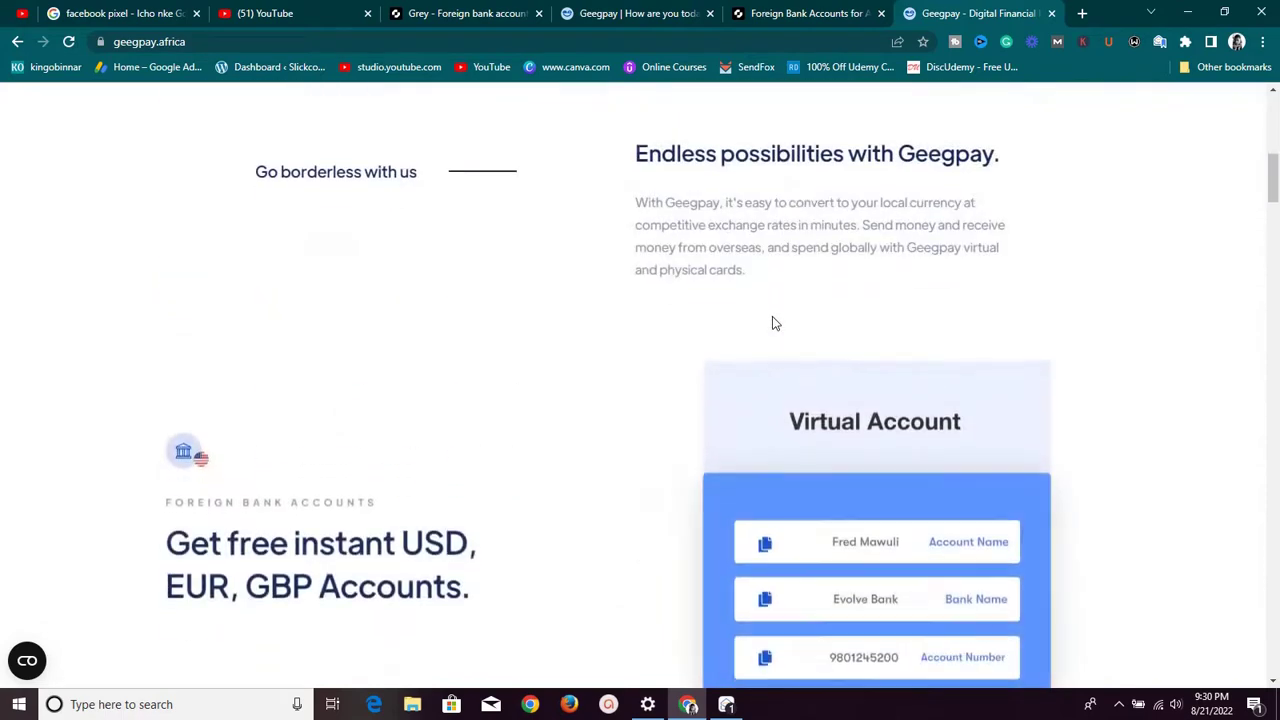
{"action": "scroll", "coordinate": [772, 318], "scroll_direction": "down", "scroll_amount": 3}
{"action": "scroll", "coordinate": [771, 331], "scroll_direction": "down", "scroll_amount": 1}
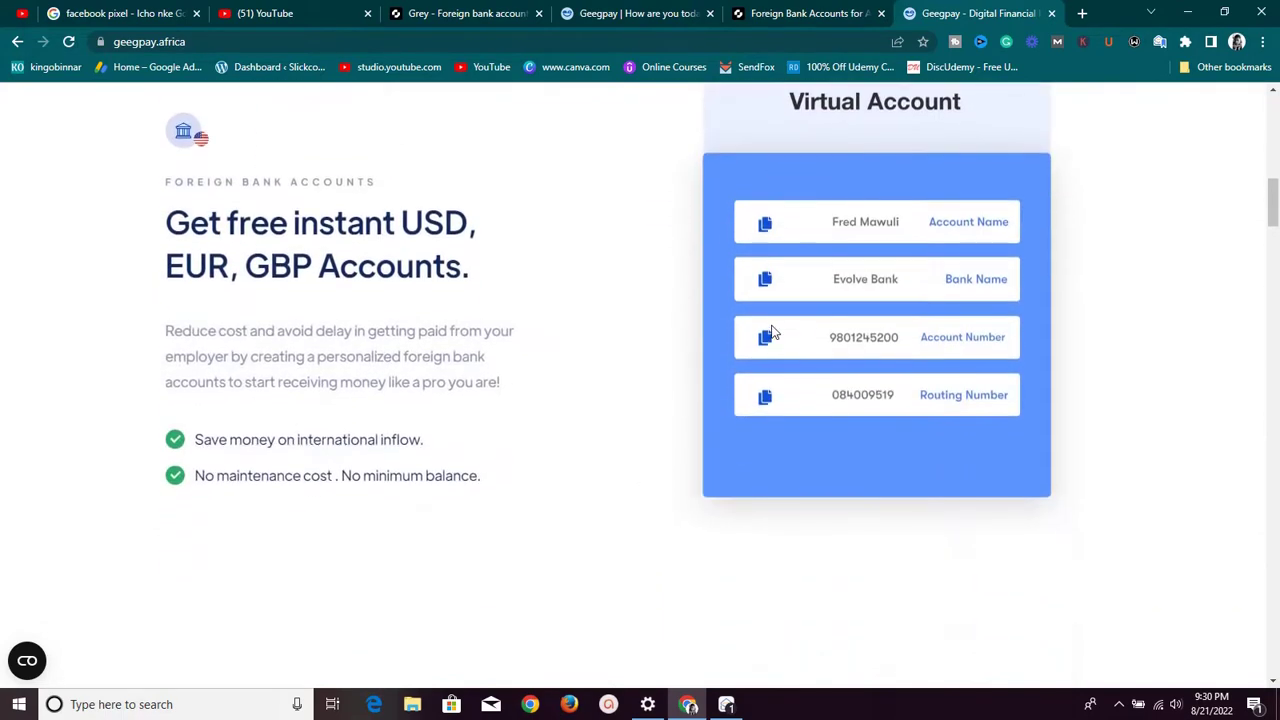
Step: Read the Grey website's section on how to open a free foreign bank account
{"action": "left_click", "coordinate": [790, 8]}
{"action": "scroll", "coordinate": [829, 225], "scroll_direction": "down", "scroll_amount": 6}
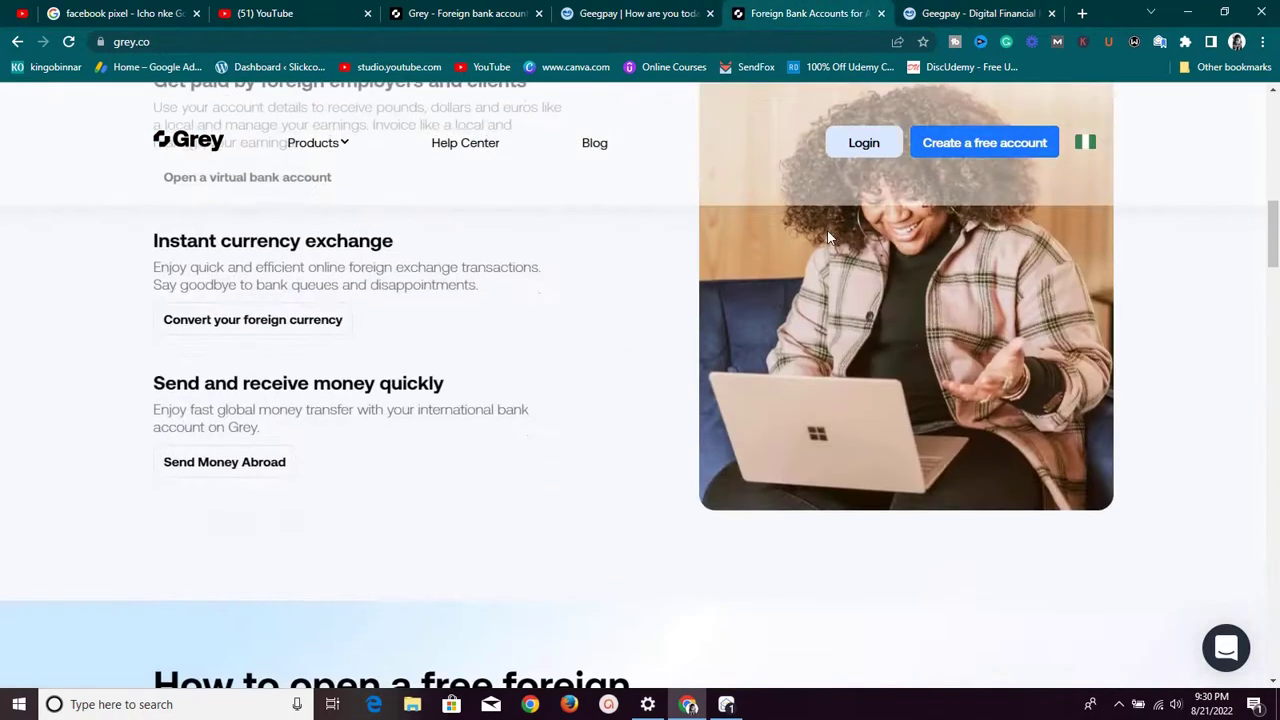
{"action": "scroll", "coordinate": [827, 237], "scroll_direction": "down", "scroll_amount": 5}
{"action": "scroll", "coordinate": [827, 238], "scroll_direction": "up", "scroll_amount": 2}
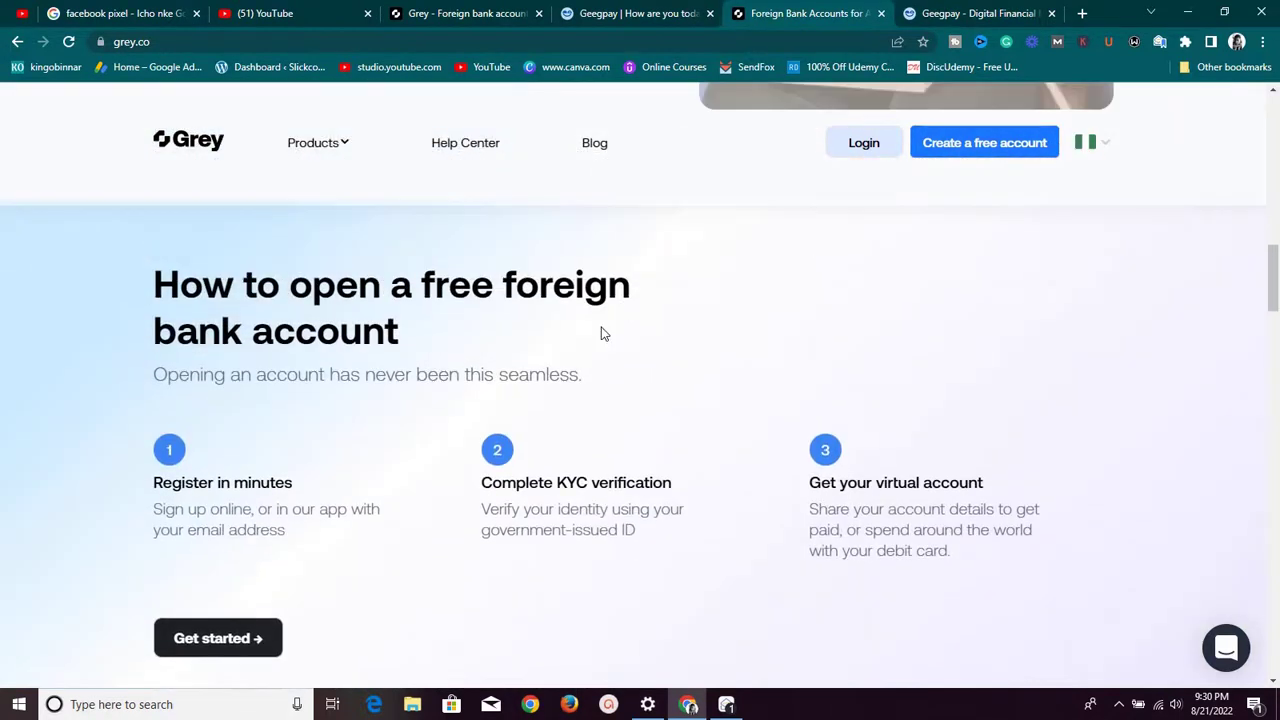
{"action": "scroll", "coordinate": [352, 403], "scroll_direction": "down", "scroll_amount": 1}
{"action": "scroll", "coordinate": [560, 403], "scroll_direction": "up", "scroll_amount": 1}
Step: Examine Geegpay's smart invoicing section and return to the beginning of its landing page
{"action": "left_click", "coordinate": [1011, 10]}
{"action": "scroll", "coordinate": [980, 250], "scroll_direction": "down", "scroll_amount": 3}
{"action": "scroll", "coordinate": [969, 305], "scroll_direction": "down", "scroll_amount": 6}
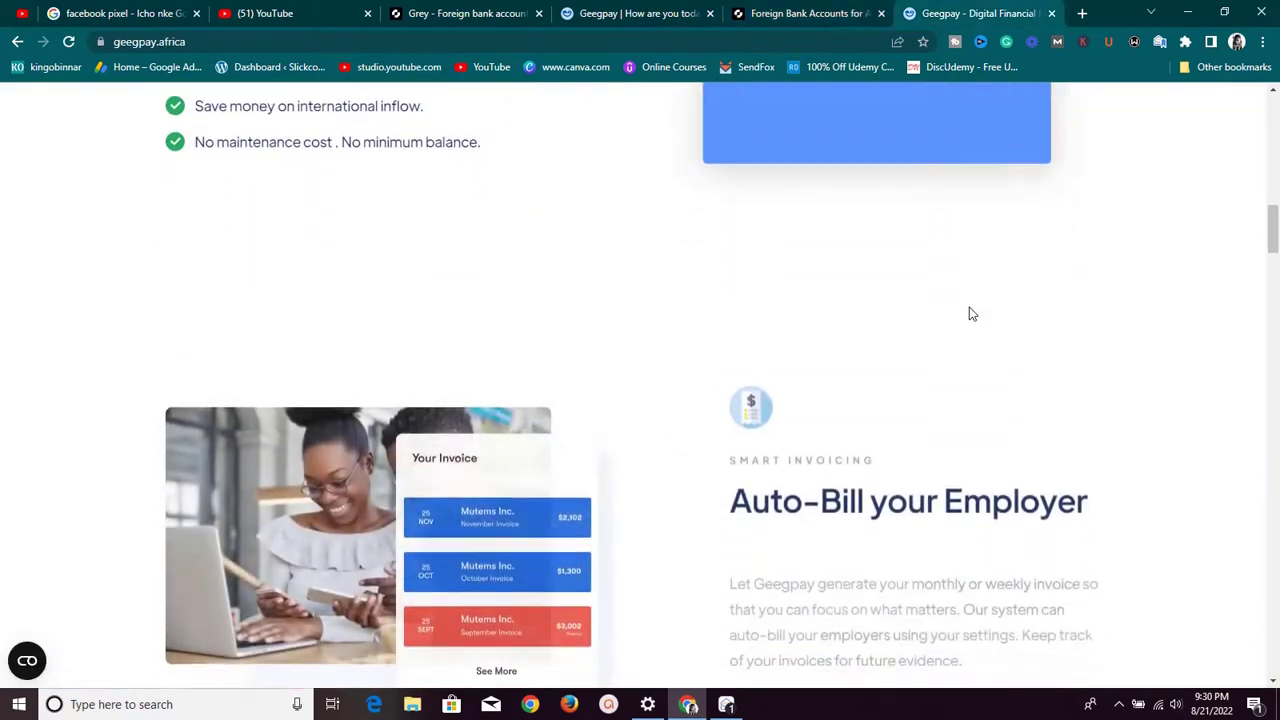
{"action": "scroll", "coordinate": [970, 308], "scroll_direction": "up", "scroll_amount": 1}
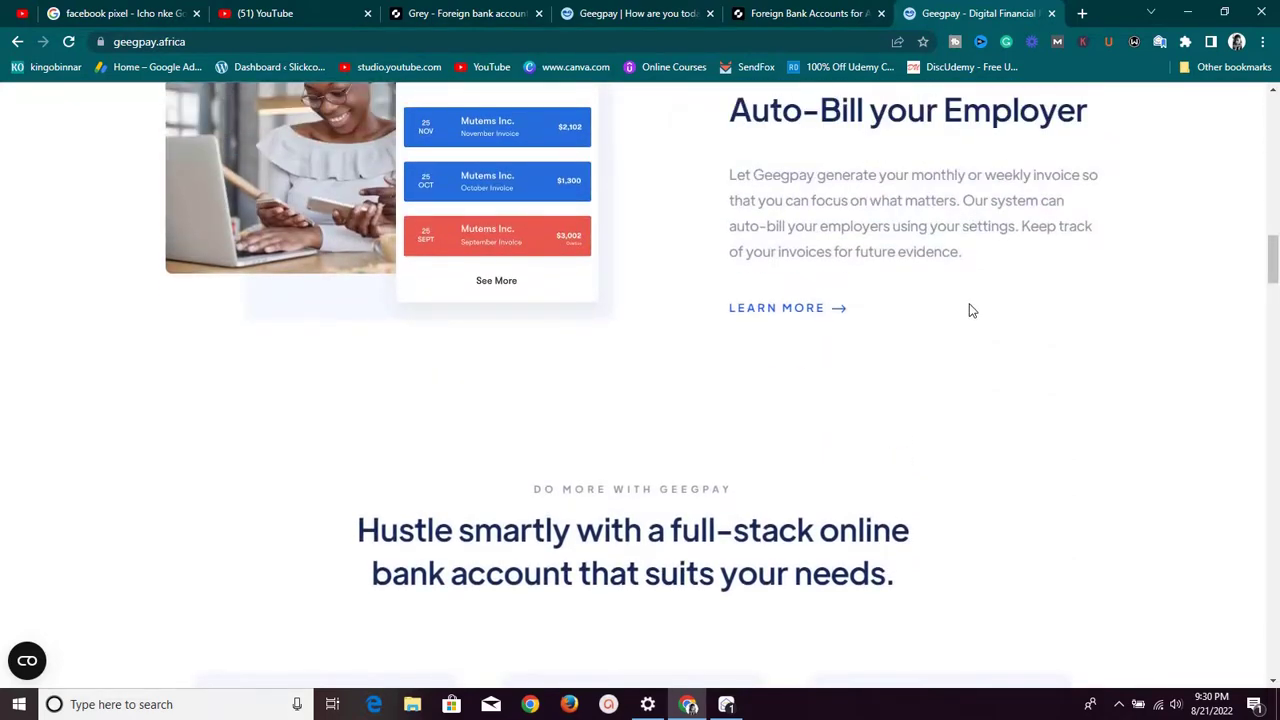
{"action": "scroll", "coordinate": [969, 305], "scroll_direction": "up", "scroll_amount": 13}
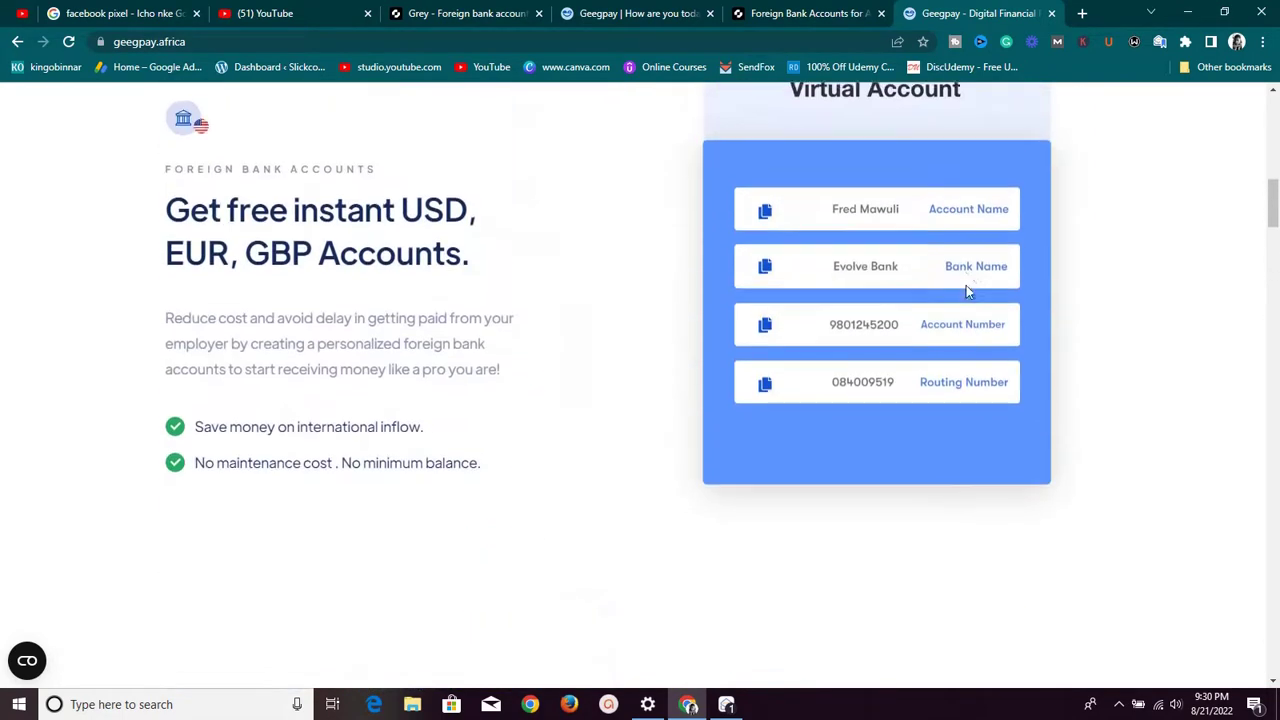
{"action": "scroll", "coordinate": [966, 292], "scroll_direction": "up", "scroll_amount": 8}
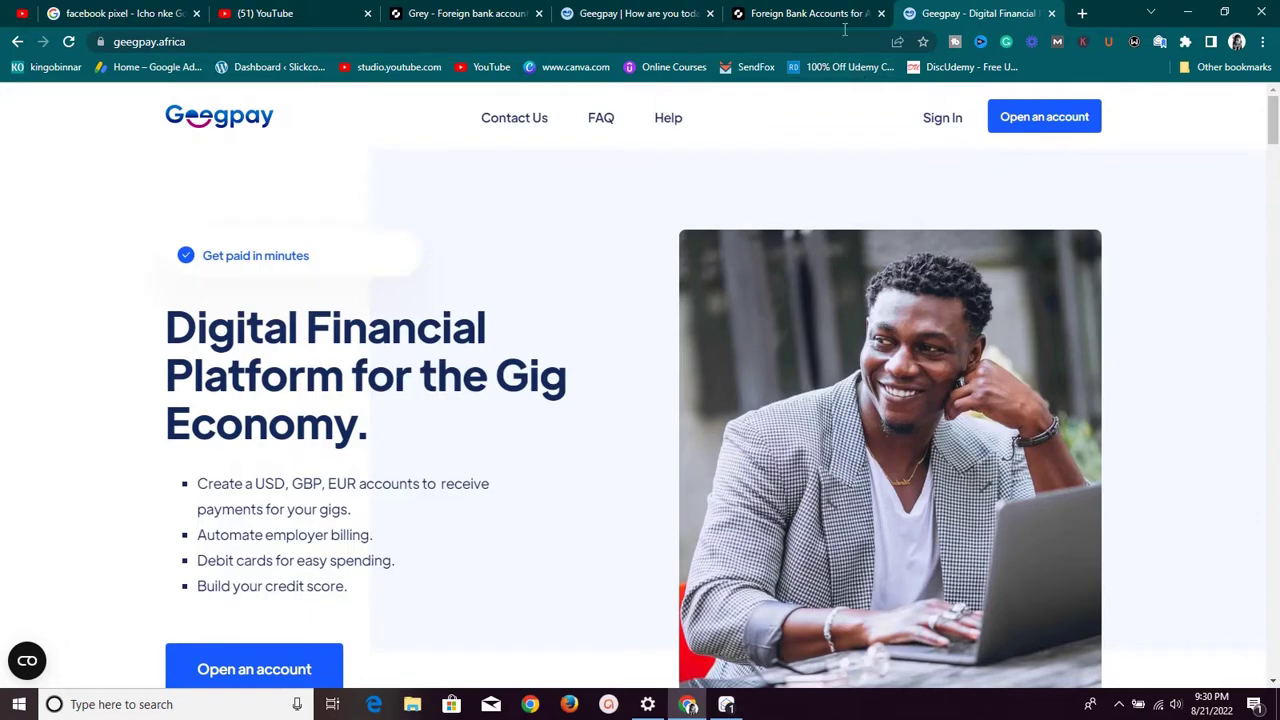
Step: Compare the Grey landing page with Geegpay's virtual account and invoicing sections
{"action": "left_click", "coordinate": [820, 12]}
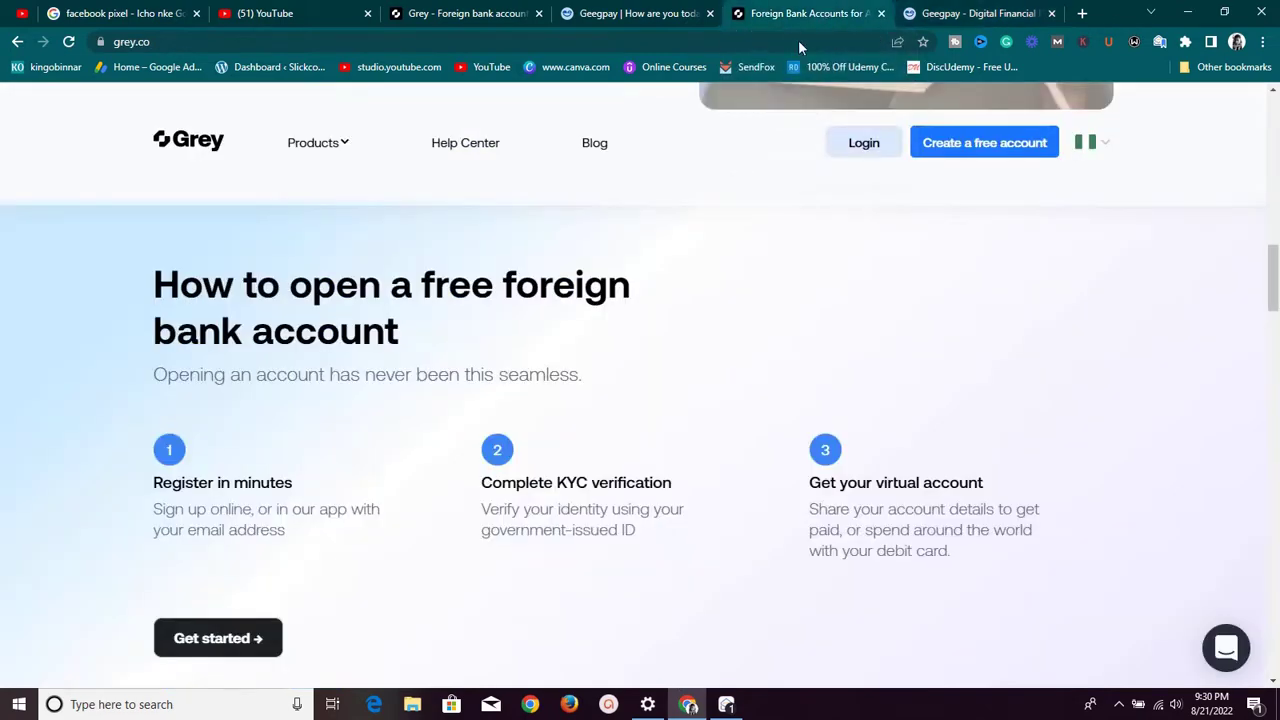
{"action": "scroll", "coordinate": [700, 240], "scroll_direction": "up", "scroll_amount": 10}
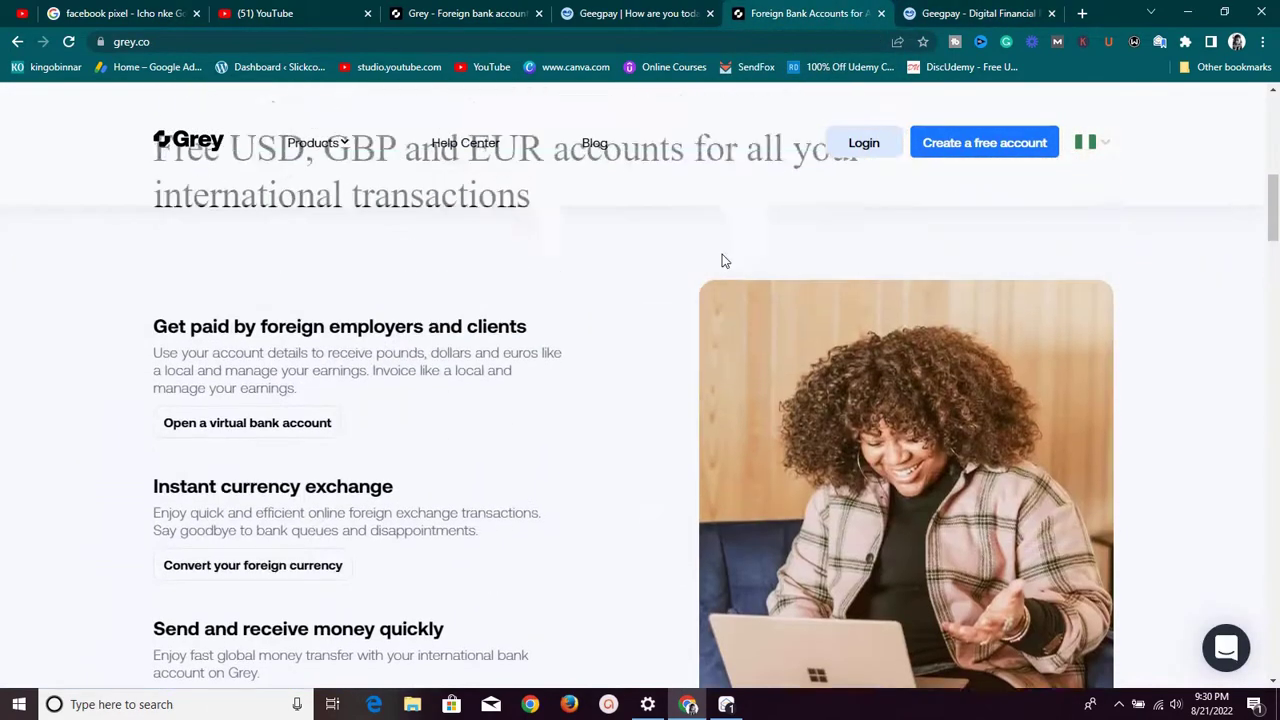
{"action": "scroll", "coordinate": [722, 250], "scroll_direction": "up", "scroll_amount": 3}
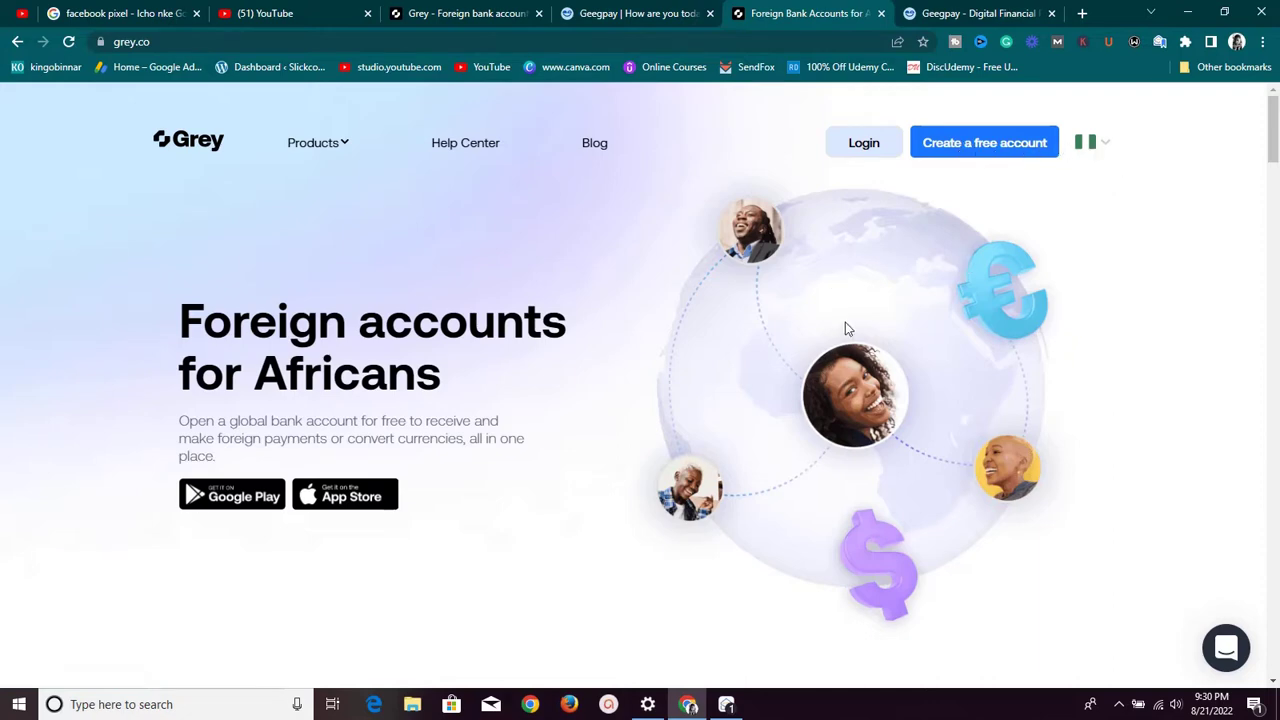
{"action": "left_click", "coordinate": [983, 10]}
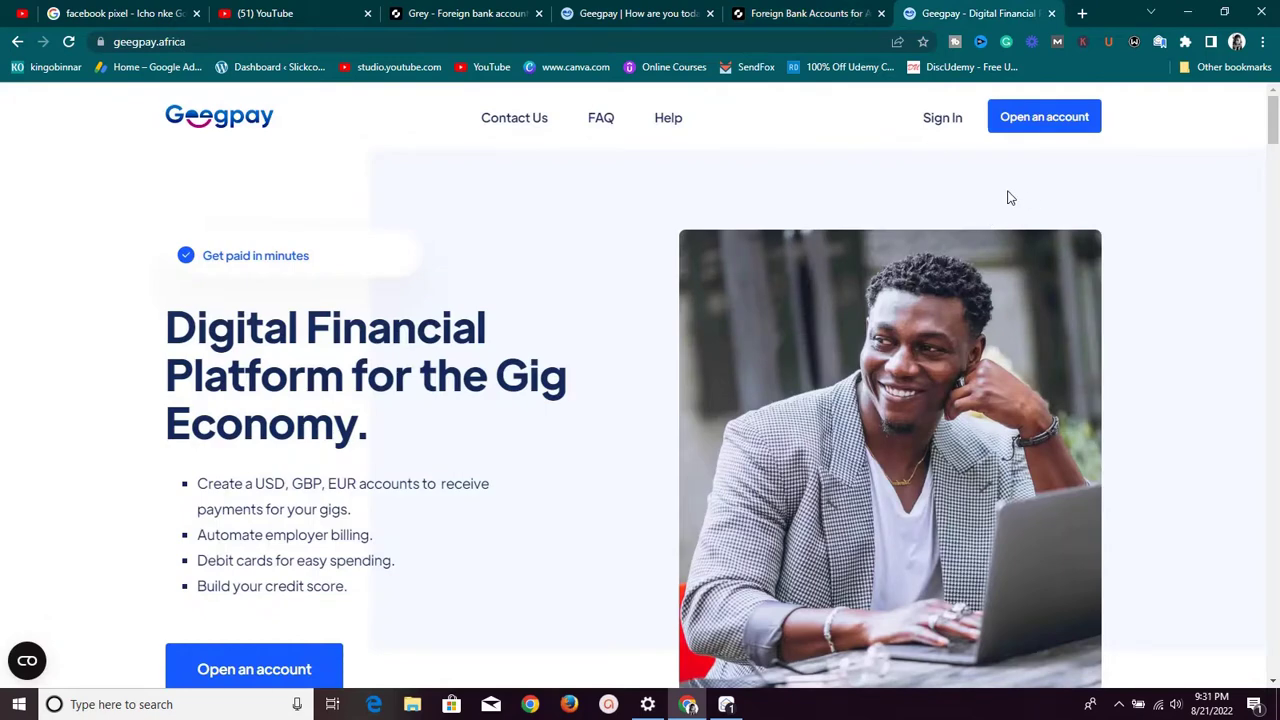
{"action": "scroll", "coordinate": [966, 245], "scroll_direction": "down", "scroll_amount": 13}
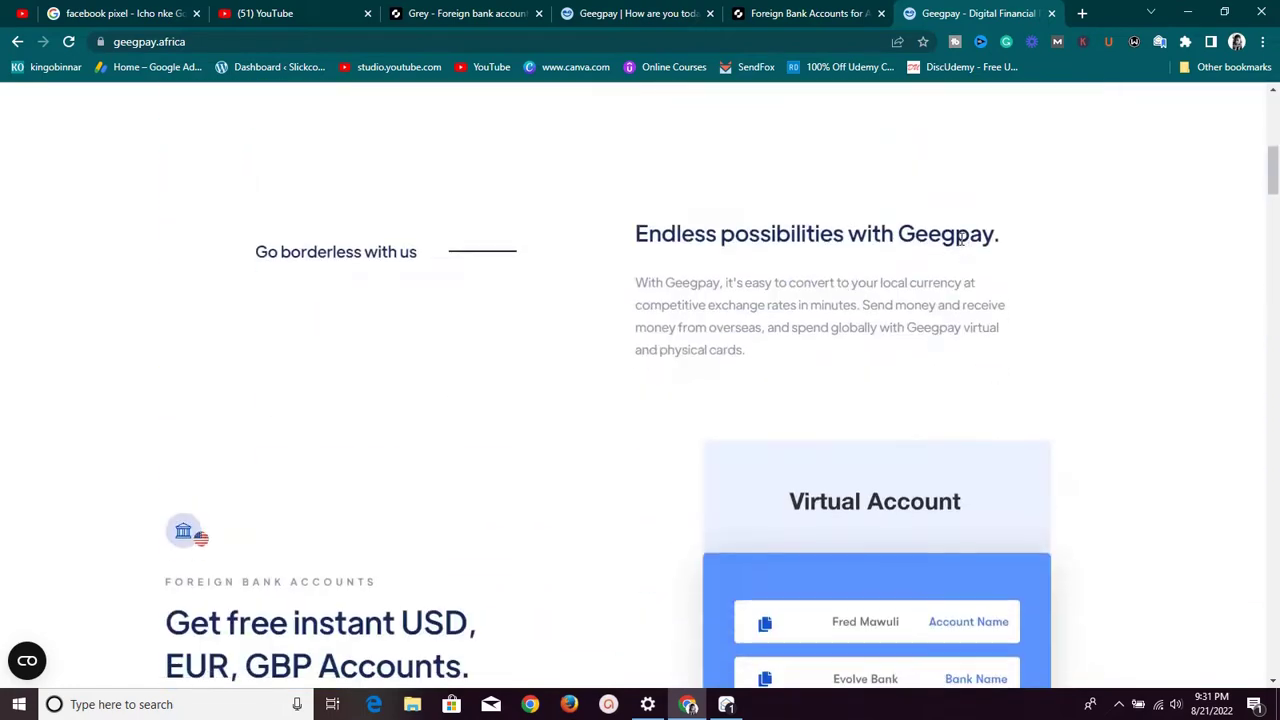
{"action": "scroll", "coordinate": [963, 243], "scroll_direction": "up", "scroll_amount": 4}
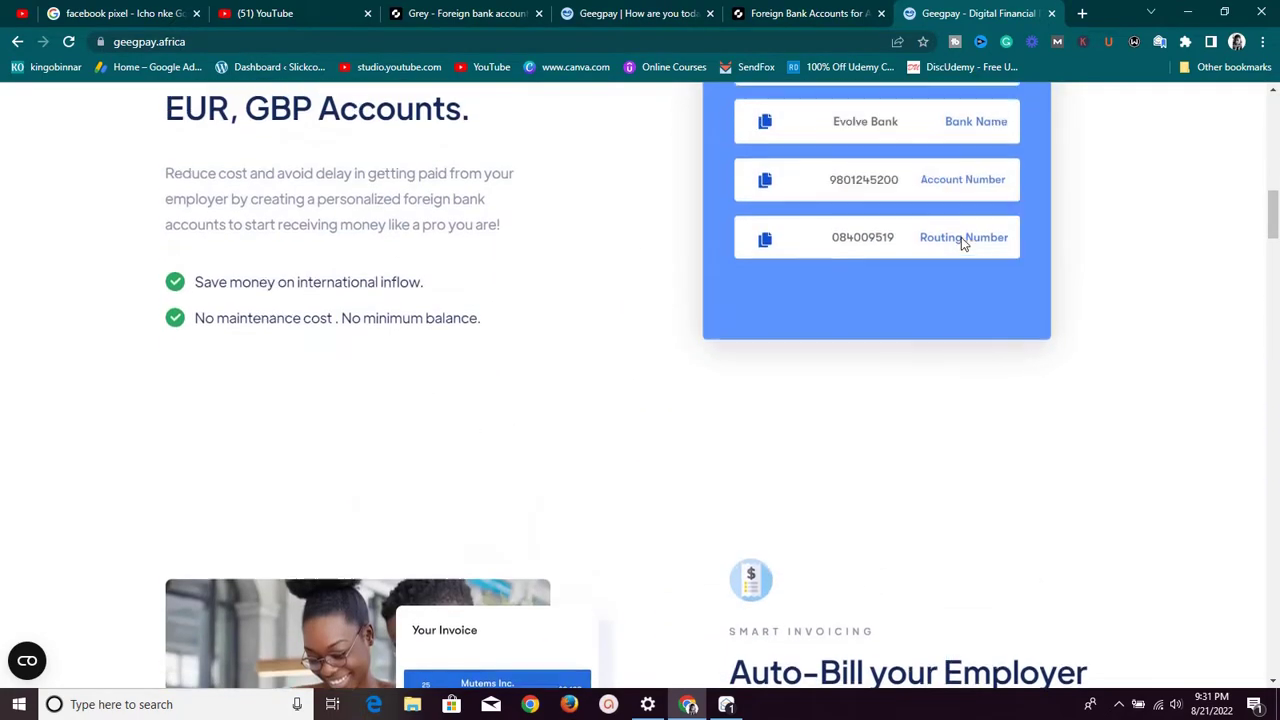
Step: Examine Grey's offer of free USD, GBP and EUR accounts on its landing page
{"action": "left_click", "coordinate": [893, 12]}
{"action": "scroll", "coordinate": [922, 220], "scroll_direction": "down", "scroll_amount": 3}
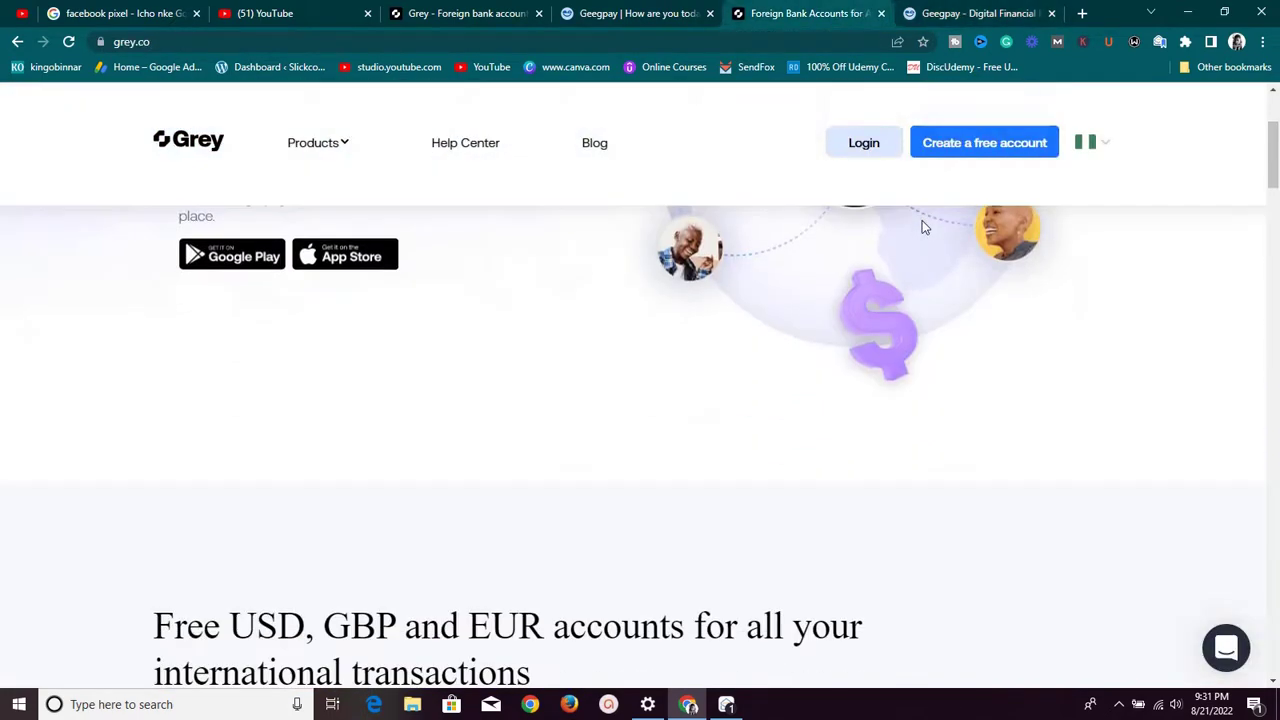
{"action": "scroll", "coordinate": [922, 220], "scroll_direction": "up", "scroll_amount": 2}
{"action": "scroll", "coordinate": [917, 222], "scroll_direction": "up", "scroll_amount": 1}
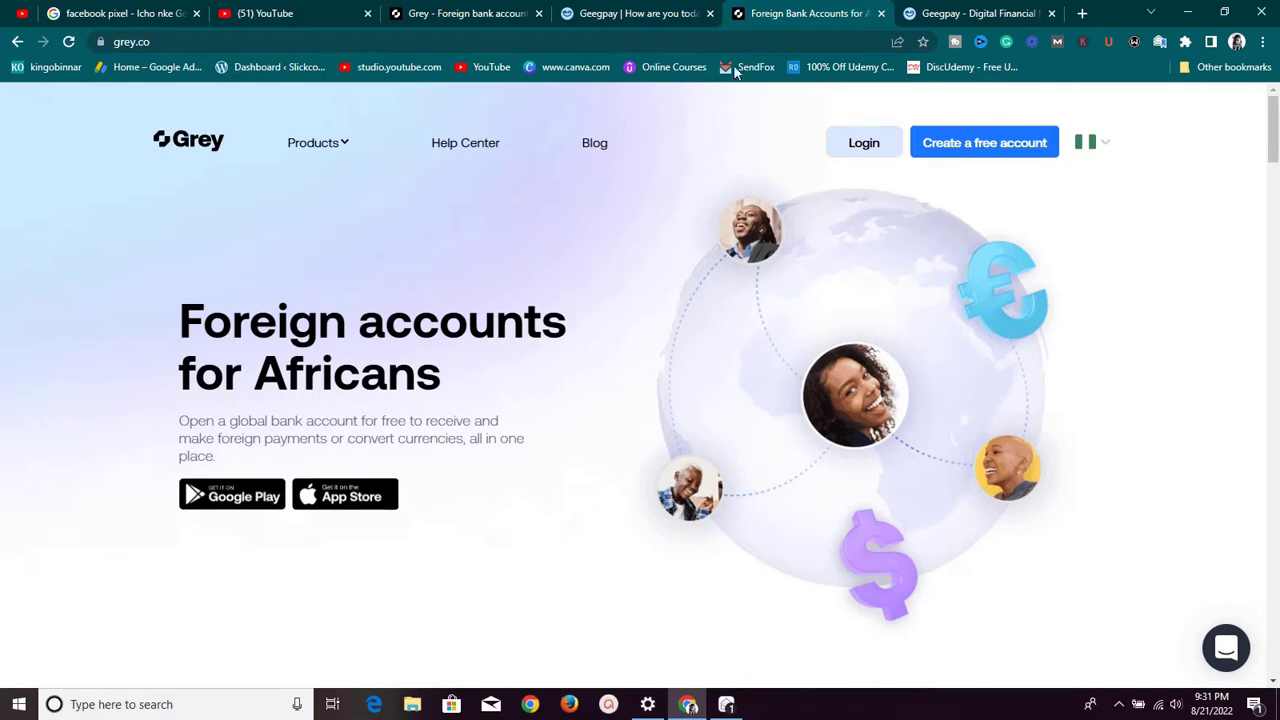
{"action": "scroll", "coordinate": [710, 248], "scroll_direction": "down", "scroll_amount": 3}
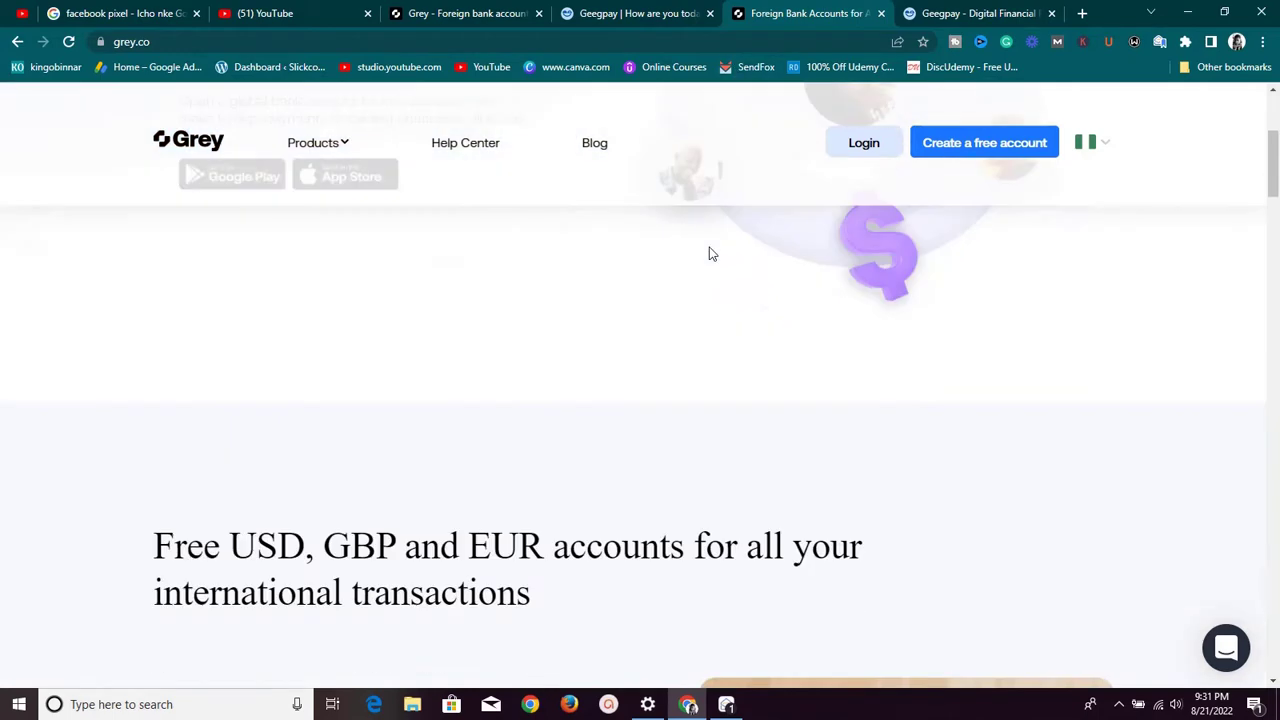
Step: View the Grey account dashboard, and open the virtual bank accounts page in the Geegpay dashboard
{"action": "left_click", "coordinate": [508, 13]}
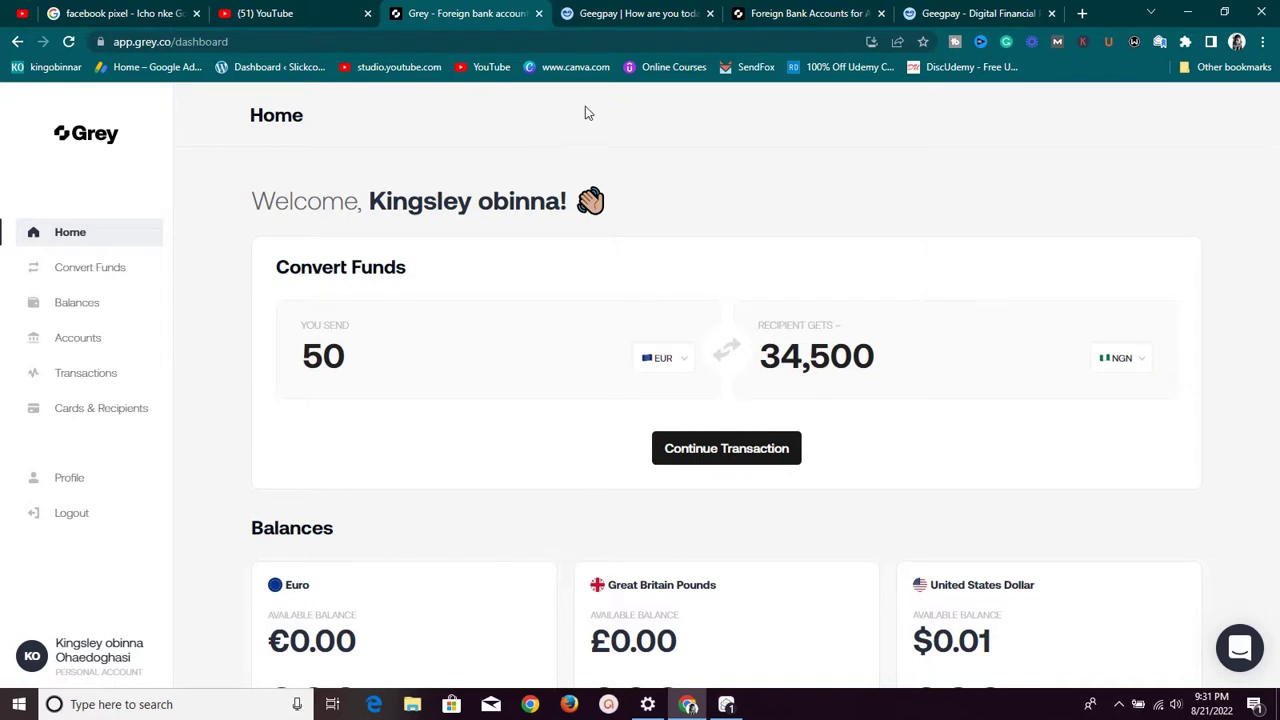
{"action": "left_click", "coordinate": [643, 13]}
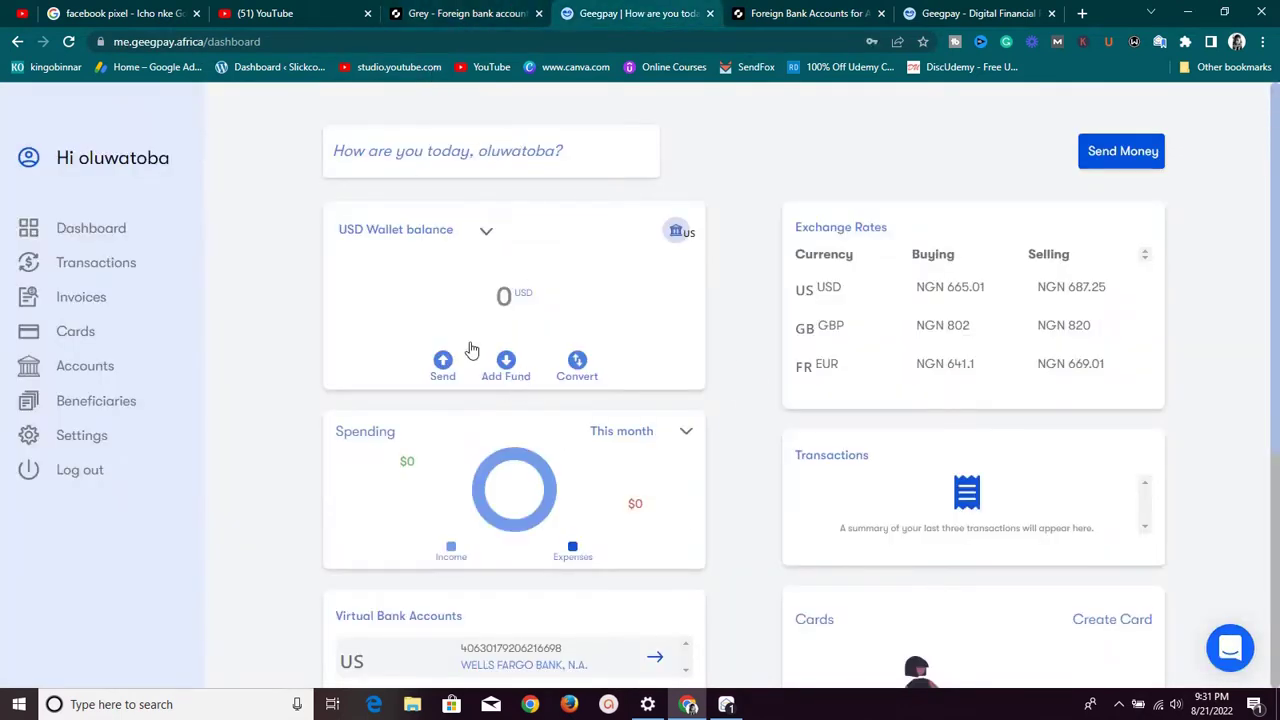
{"action": "left_click", "coordinate": [99, 372]}
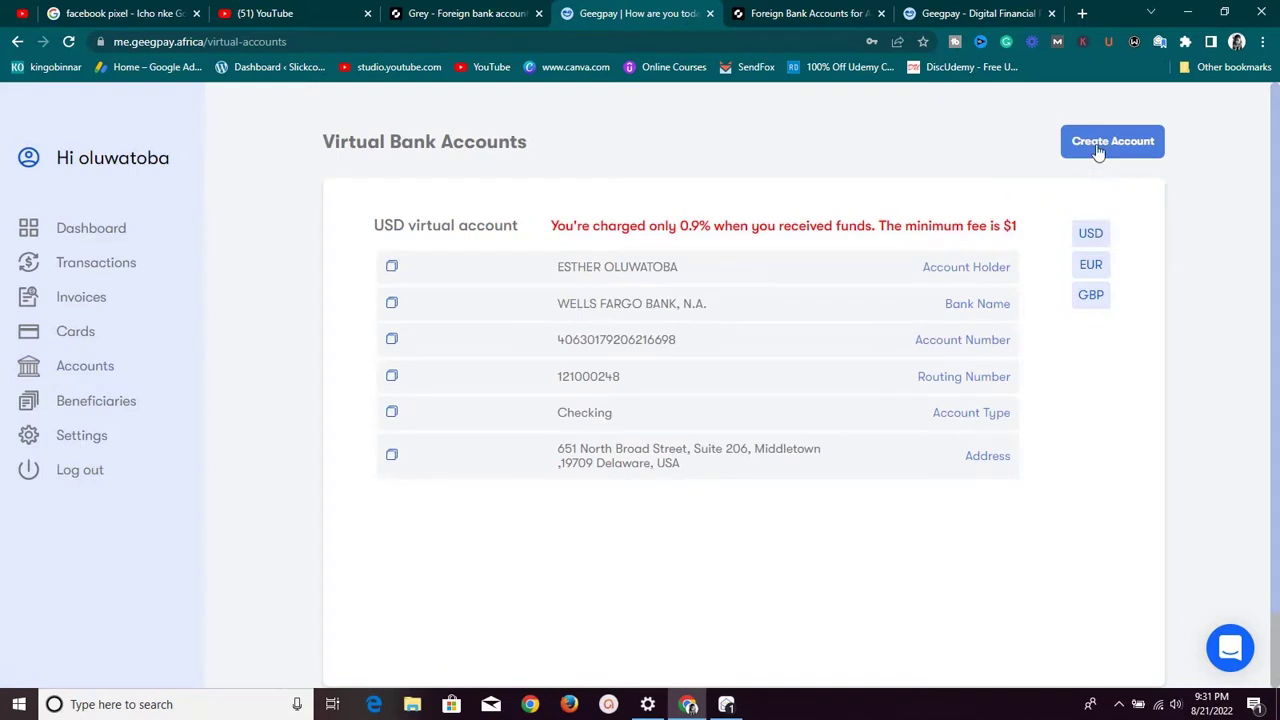
{"action": "scroll", "coordinate": [683, 517], "scroll_direction": "down", "scroll_amount": 1}
{"action": "scroll", "coordinate": [686, 500], "scroll_direction": "up", "scroll_amount": 1}
Step: Request a new Geegpay virtual account with USD as the currency
{"action": "left_click", "coordinate": [1108, 144]}
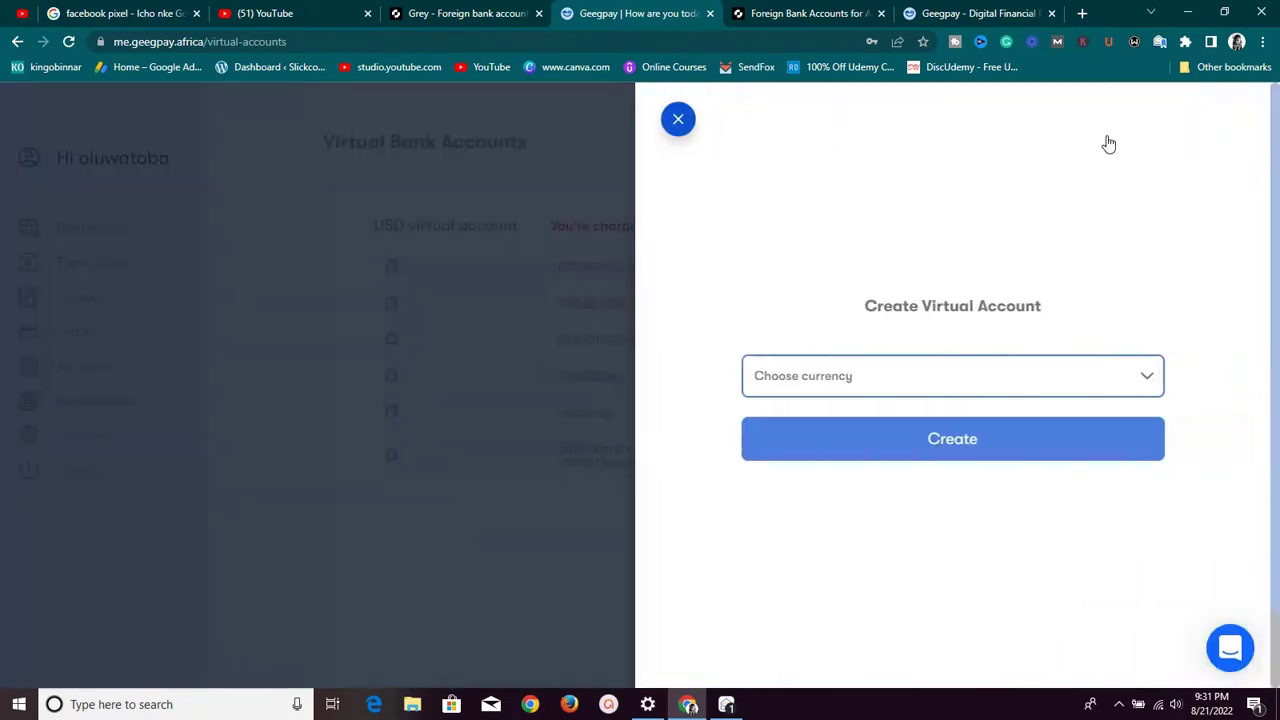
{"action": "left_click", "coordinate": [933, 387]}
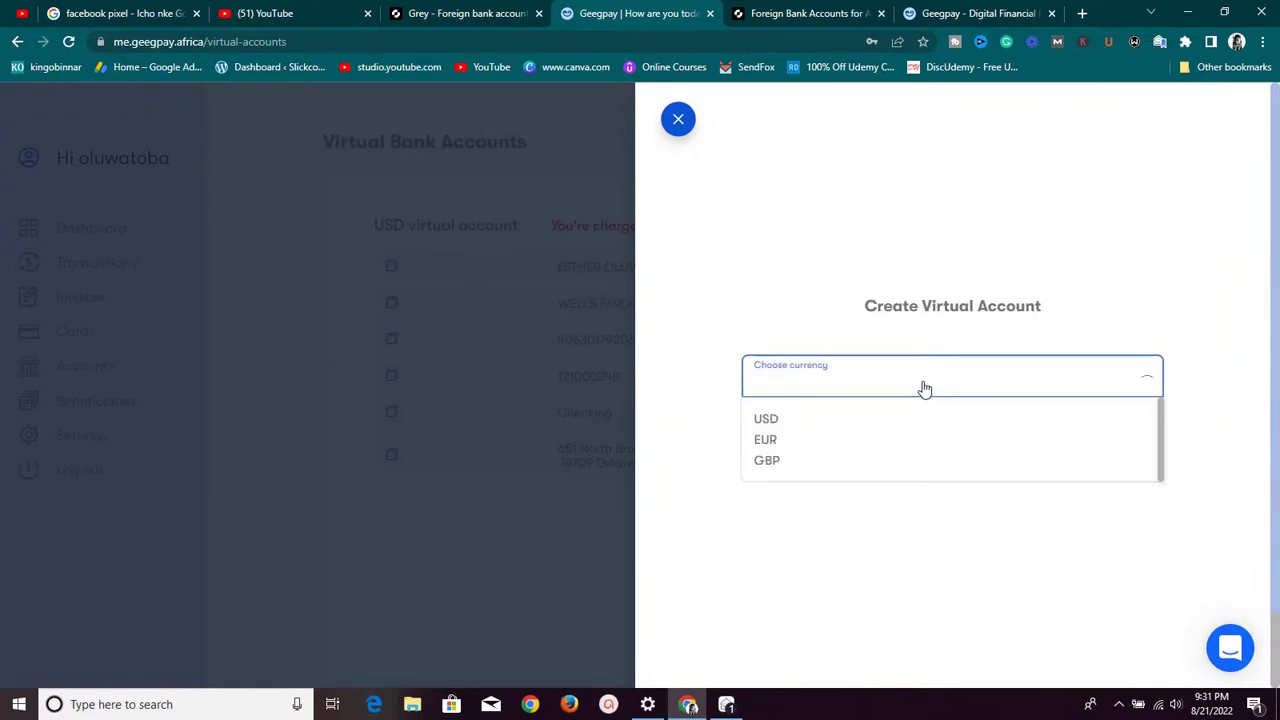
{"action": "left_click", "coordinate": [766, 418]}
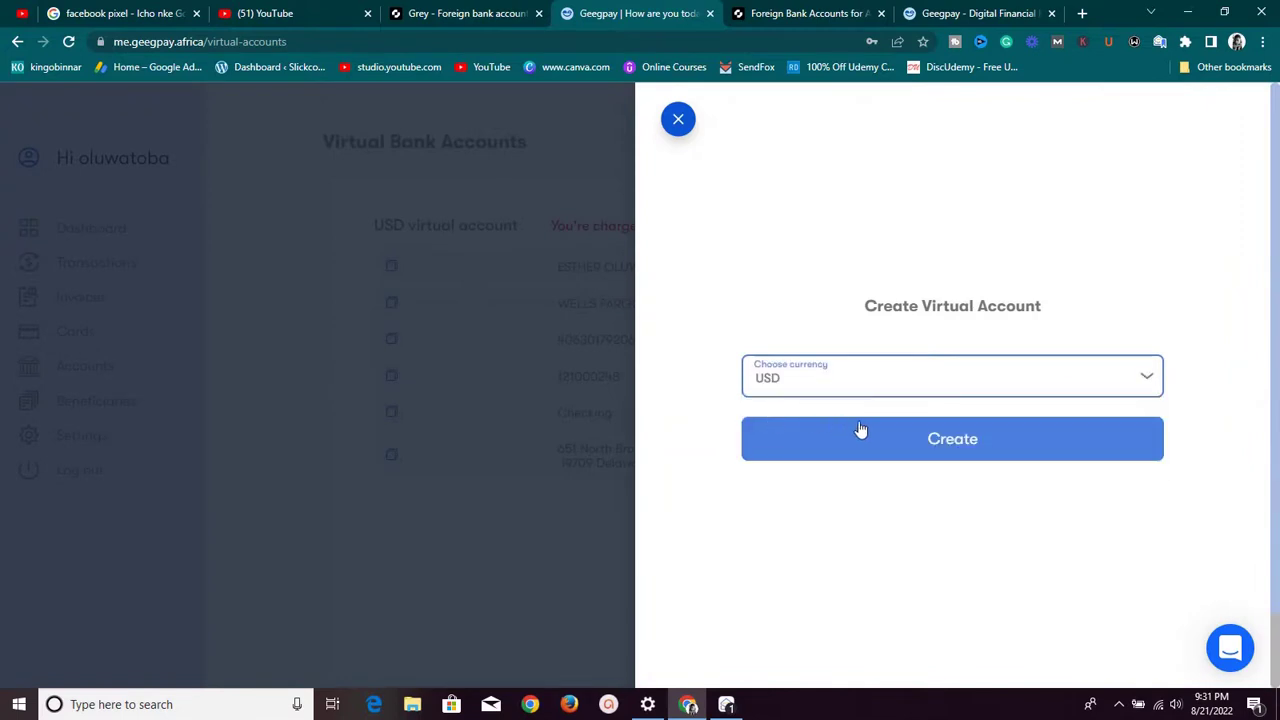
{"action": "left_click", "coordinate": [867, 440]}
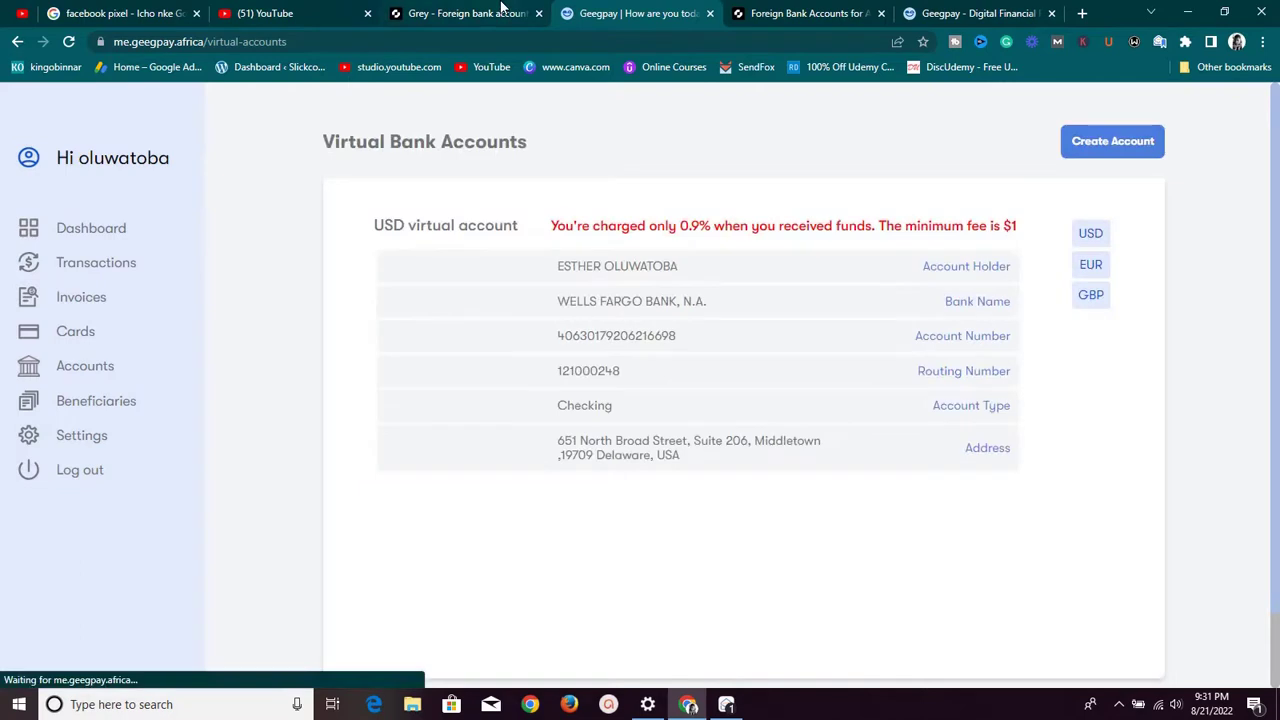
Step: Examine the euro, pound and US dollar account details in the Grey dashboard, and return to Geegpay's virtual bank accounts
{"action": "left_click", "coordinate": [500, 12]}
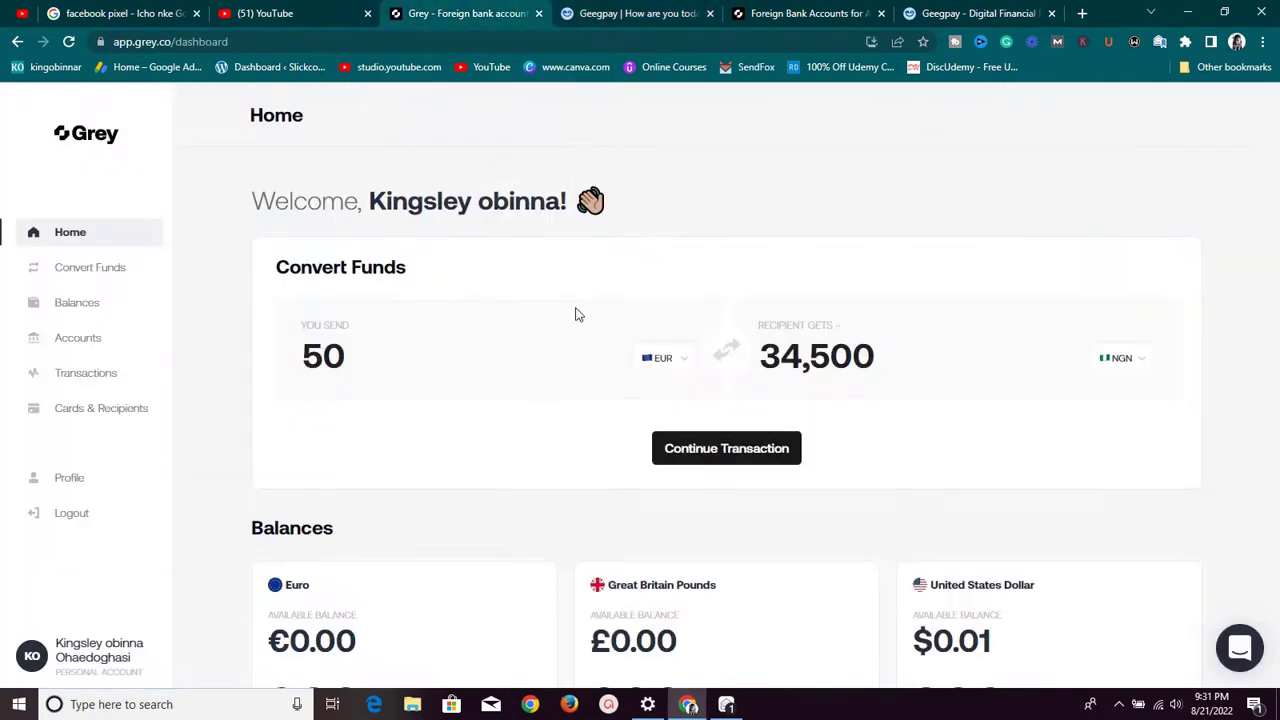
{"action": "left_click", "coordinate": [88, 338]}
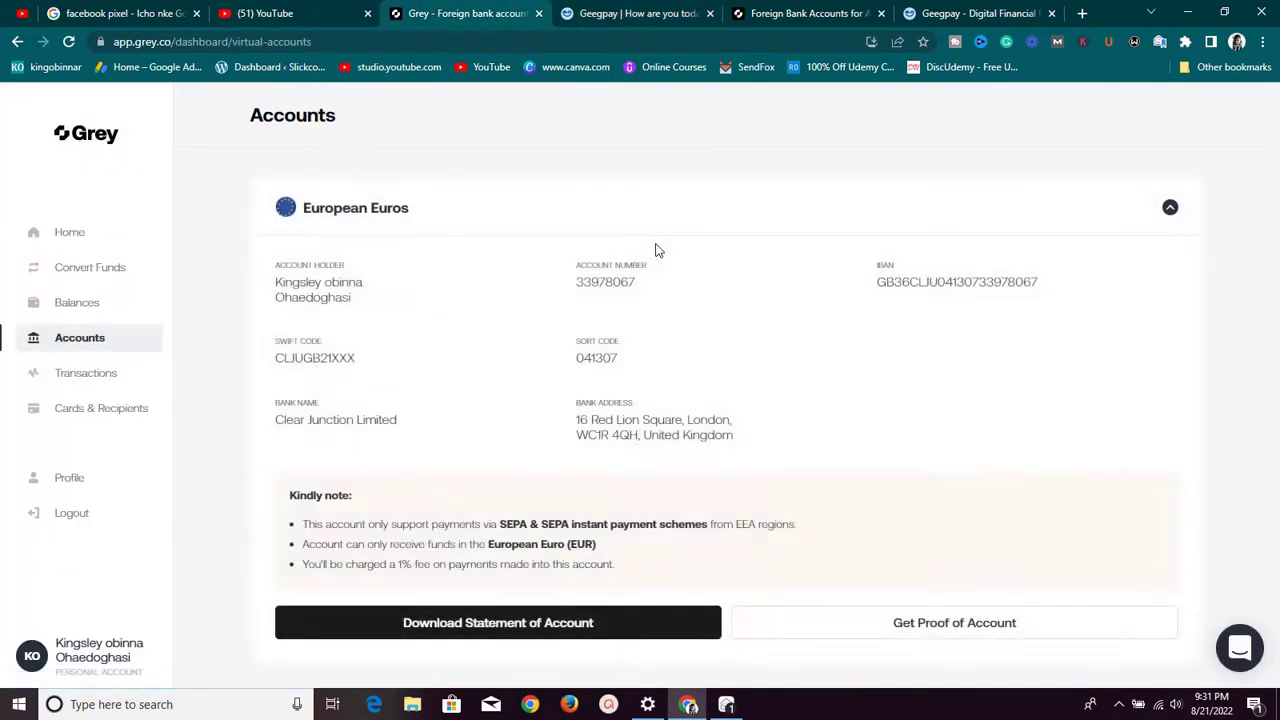
{"action": "scroll", "coordinate": [616, 284], "scroll_direction": "down", "scroll_amount": 10}
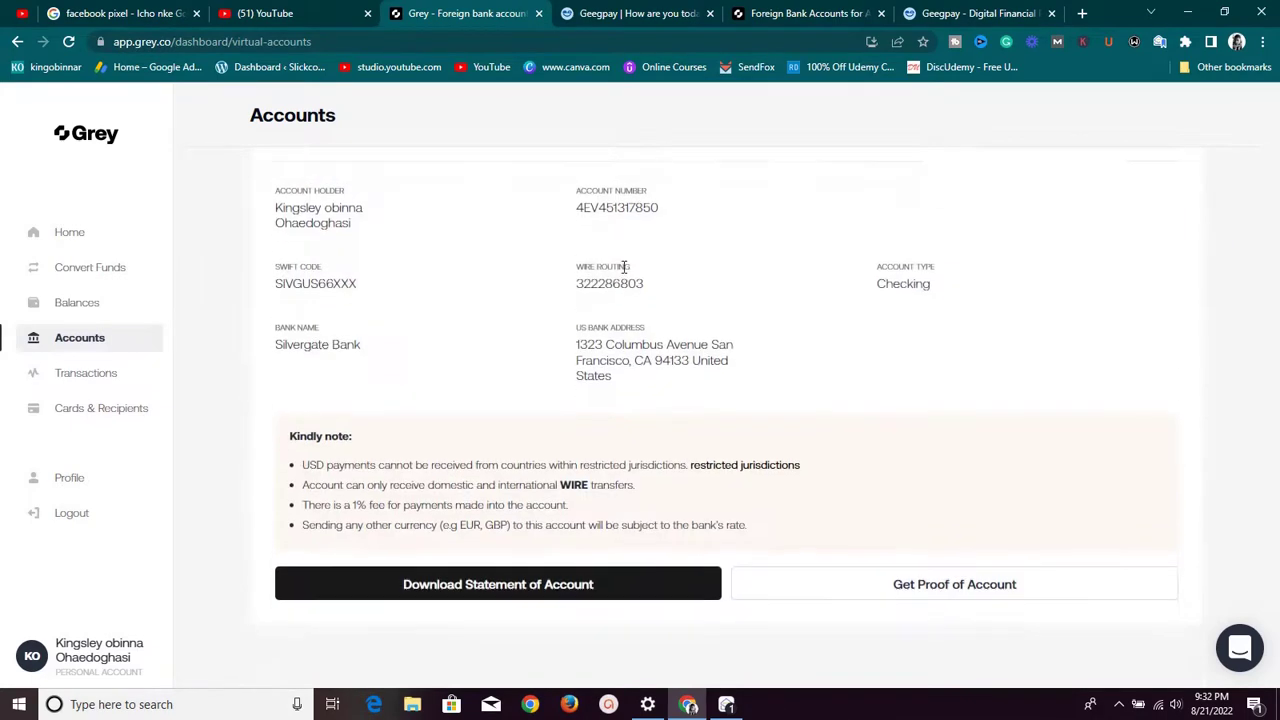
{"action": "scroll", "coordinate": [628, 260], "scroll_direction": "up", "scroll_amount": 5}
{"action": "scroll", "coordinate": [626, 252], "scroll_direction": "up", "scroll_amount": 6}
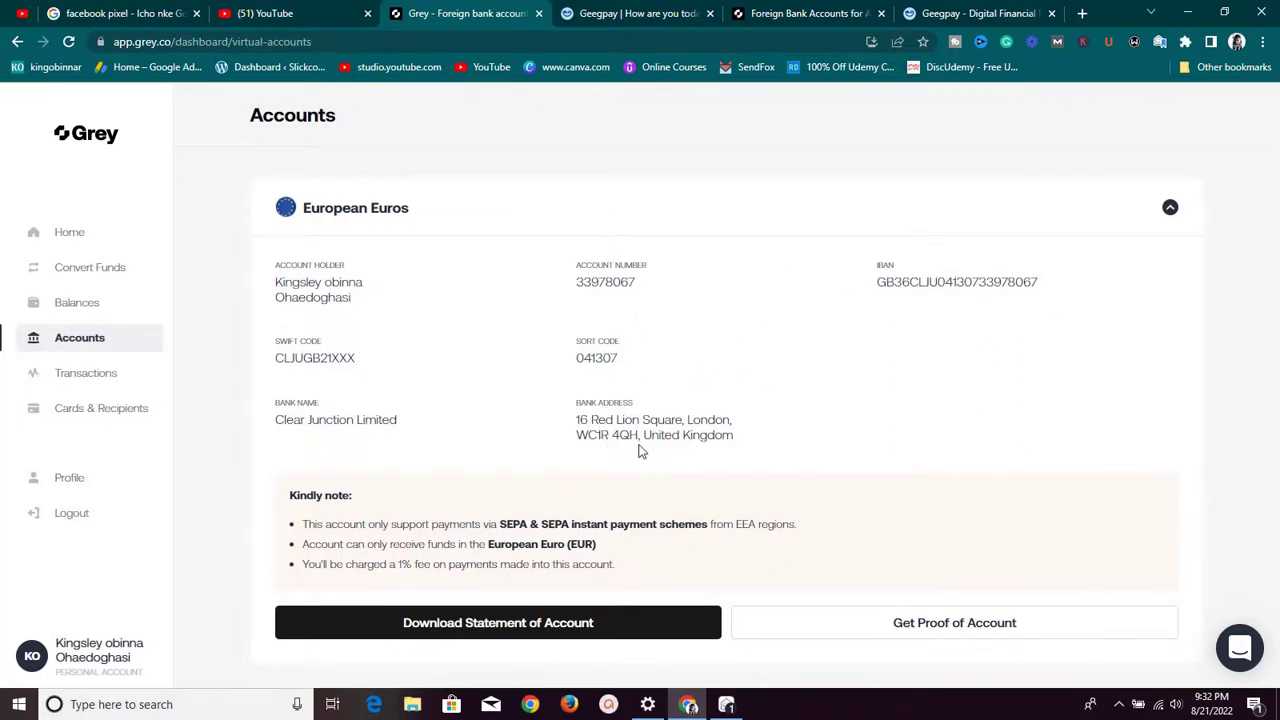
{"action": "scroll", "coordinate": [637, 449], "scroll_direction": "down", "scroll_amount": 5}
{"action": "scroll", "coordinate": [641, 449], "scroll_direction": "down", "scroll_amount": 6}
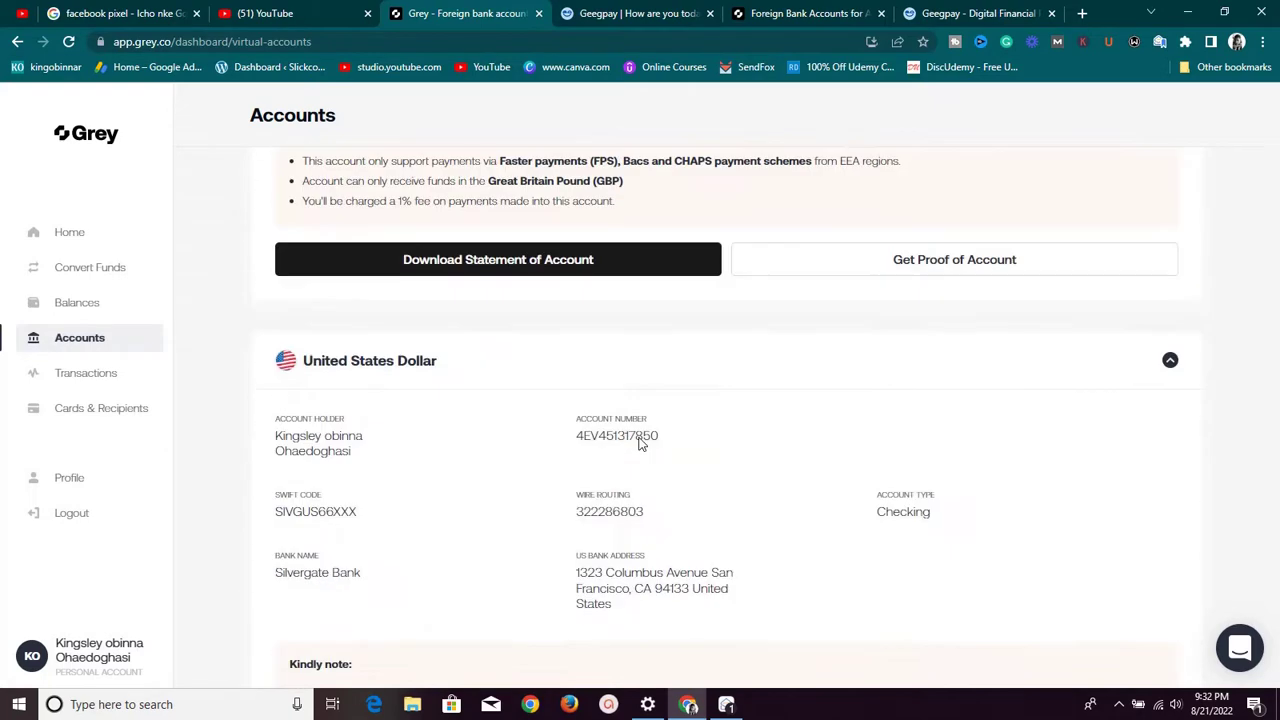
{"action": "scroll", "coordinate": [636, 440], "scroll_direction": "up", "scroll_amount": 10}
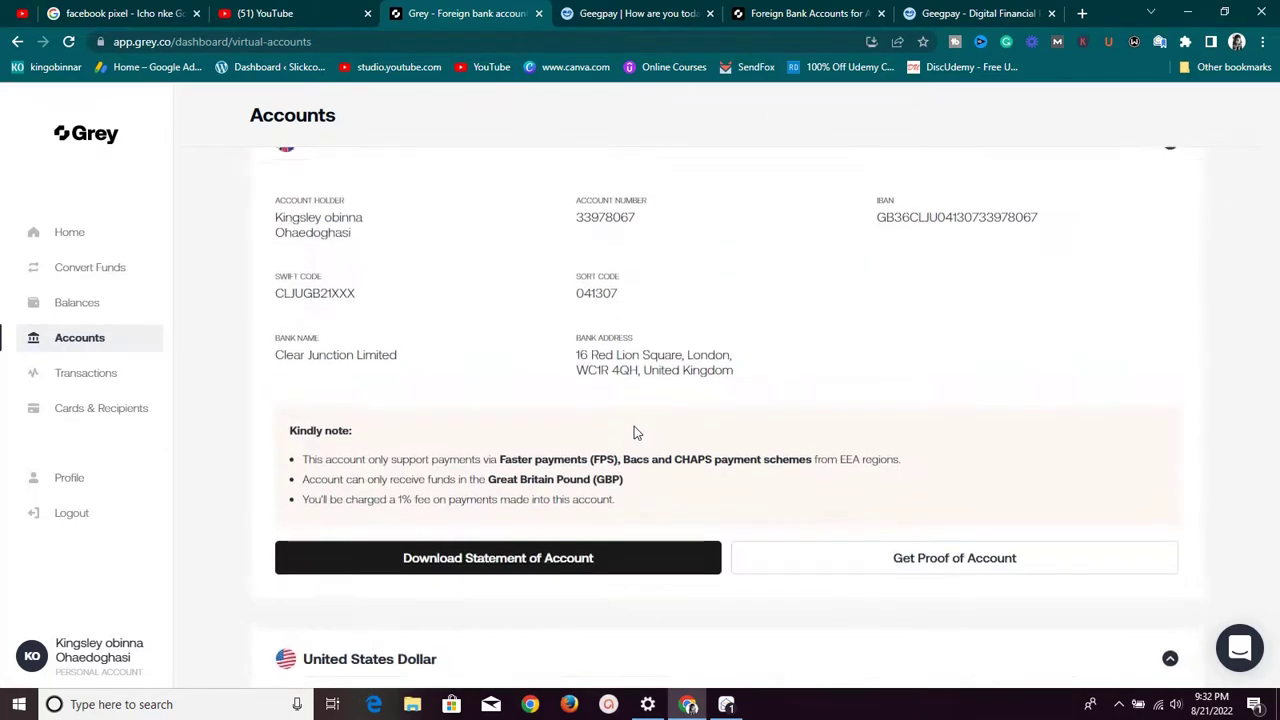
{"action": "left_click", "coordinate": [628, 13]}
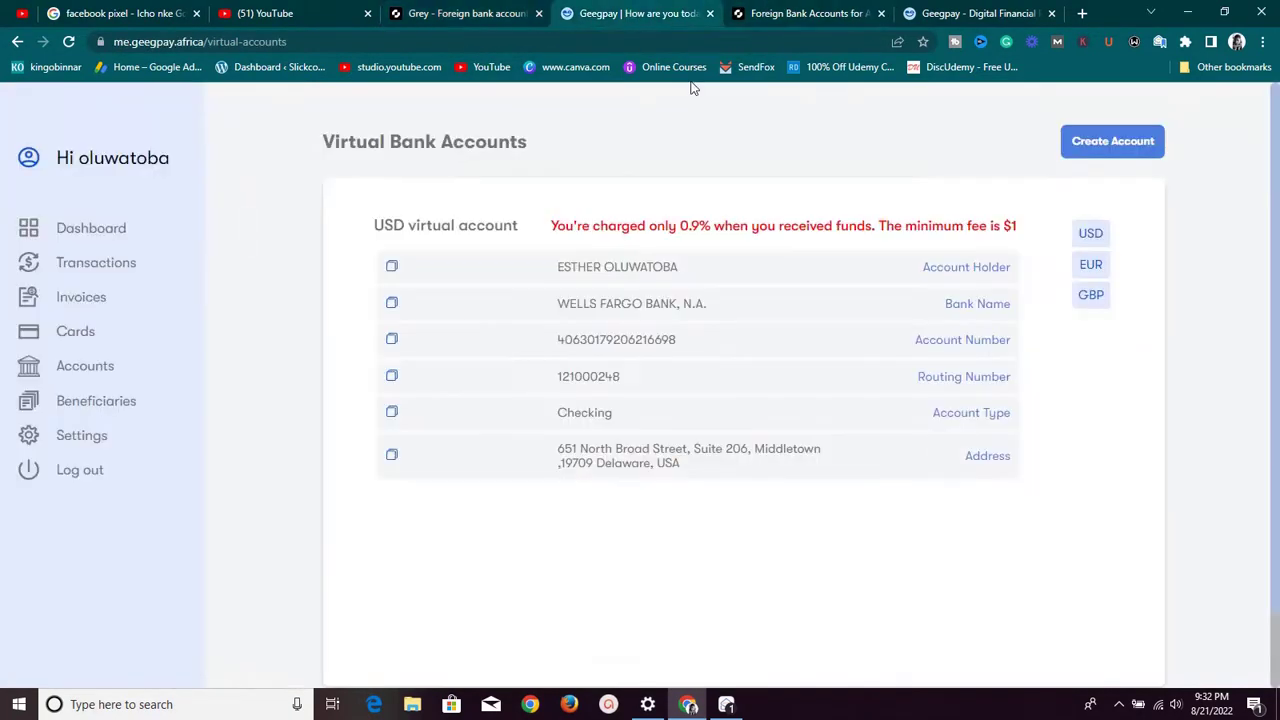
Step: Open the Geegpay dashboard and Grey's home page, and examine the currency exchange rates on both
{"action": "left_click", "coordinate": [124, 232]}
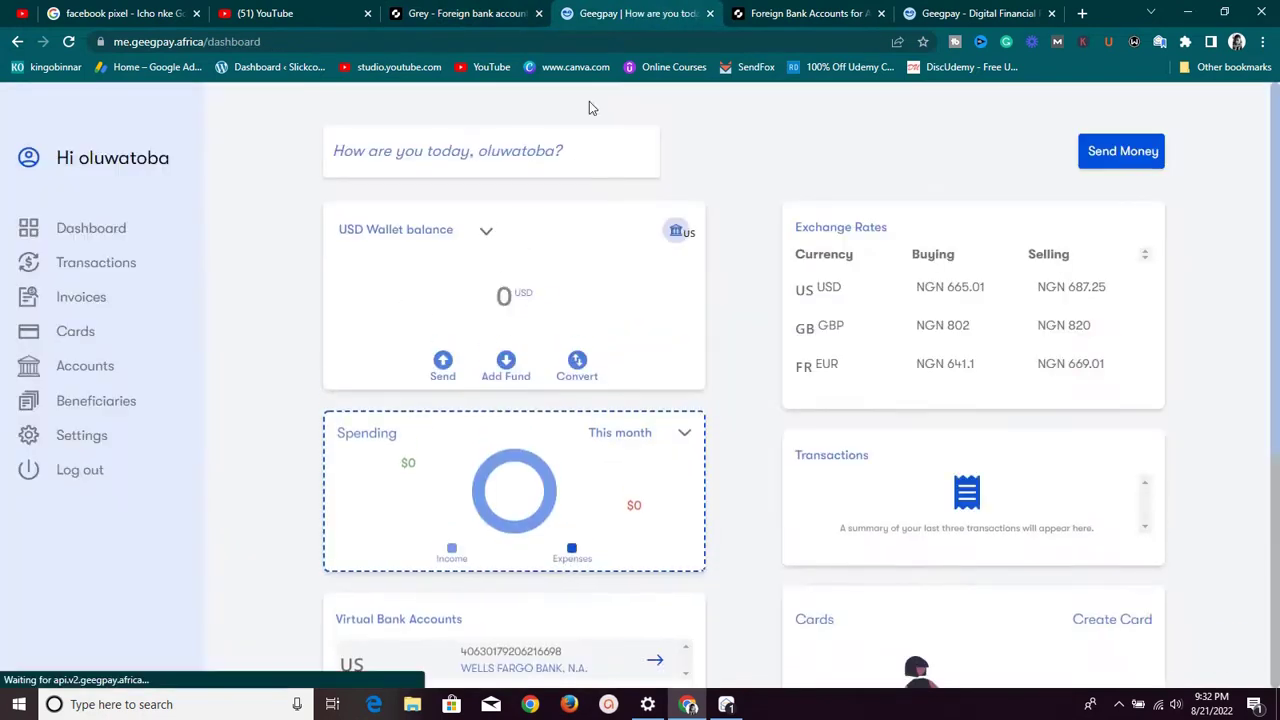
{"action": "left_click", "coordinate": [534, 11]}
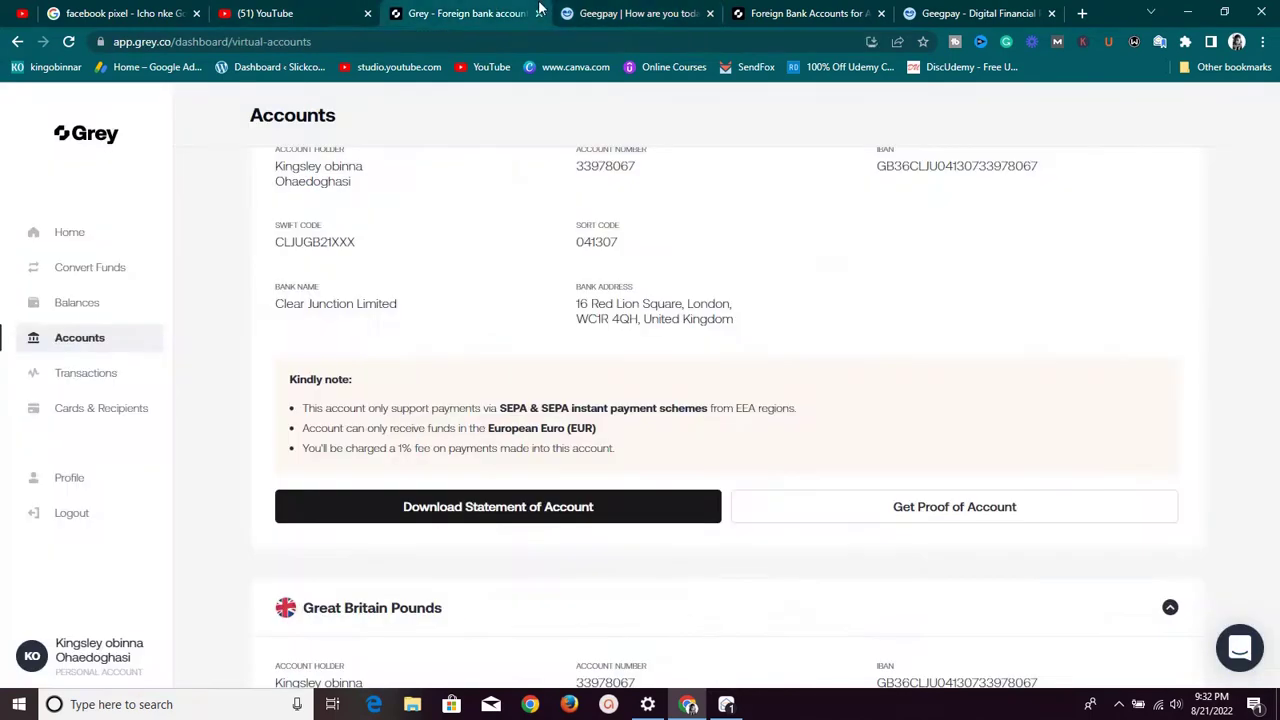
{"action": "left_click", "coordinate": [47, 234]}
{"action": "scroll", "coordinate": [446, 256], "scroll_direction": "down", "scroll_amount": 4}
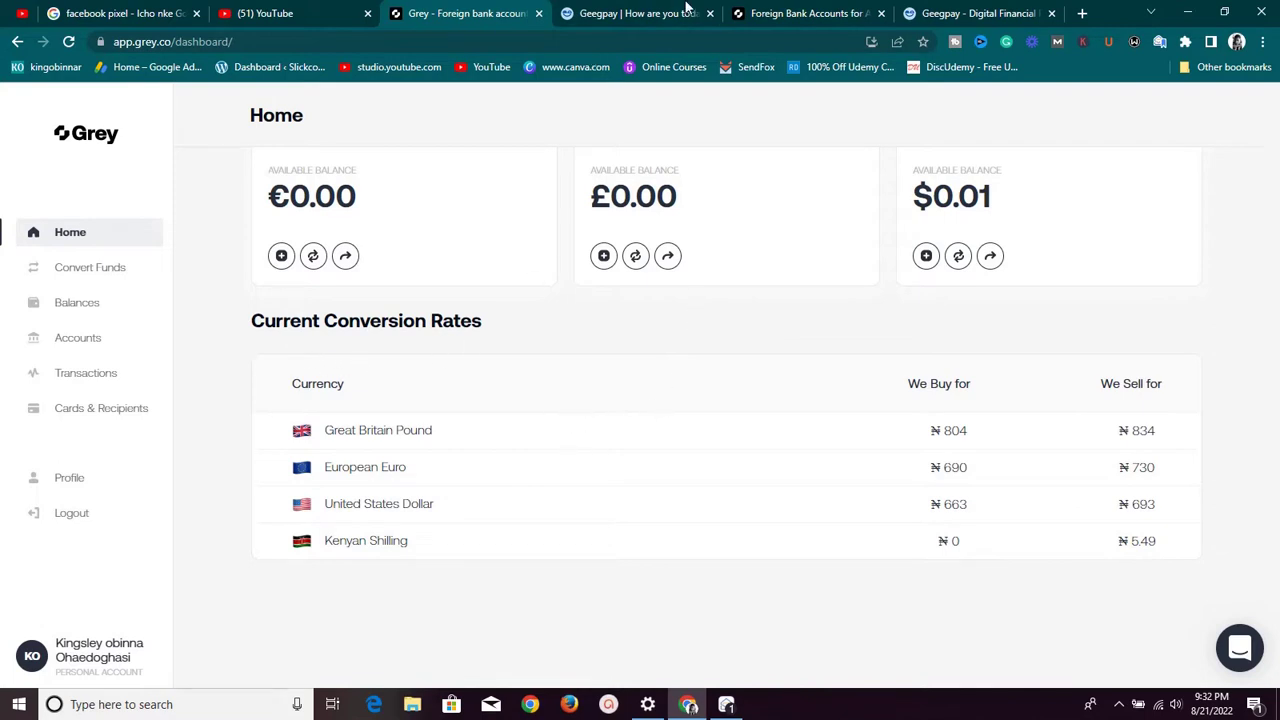
{"action": "left_click", "coordinate": [642, 10]}
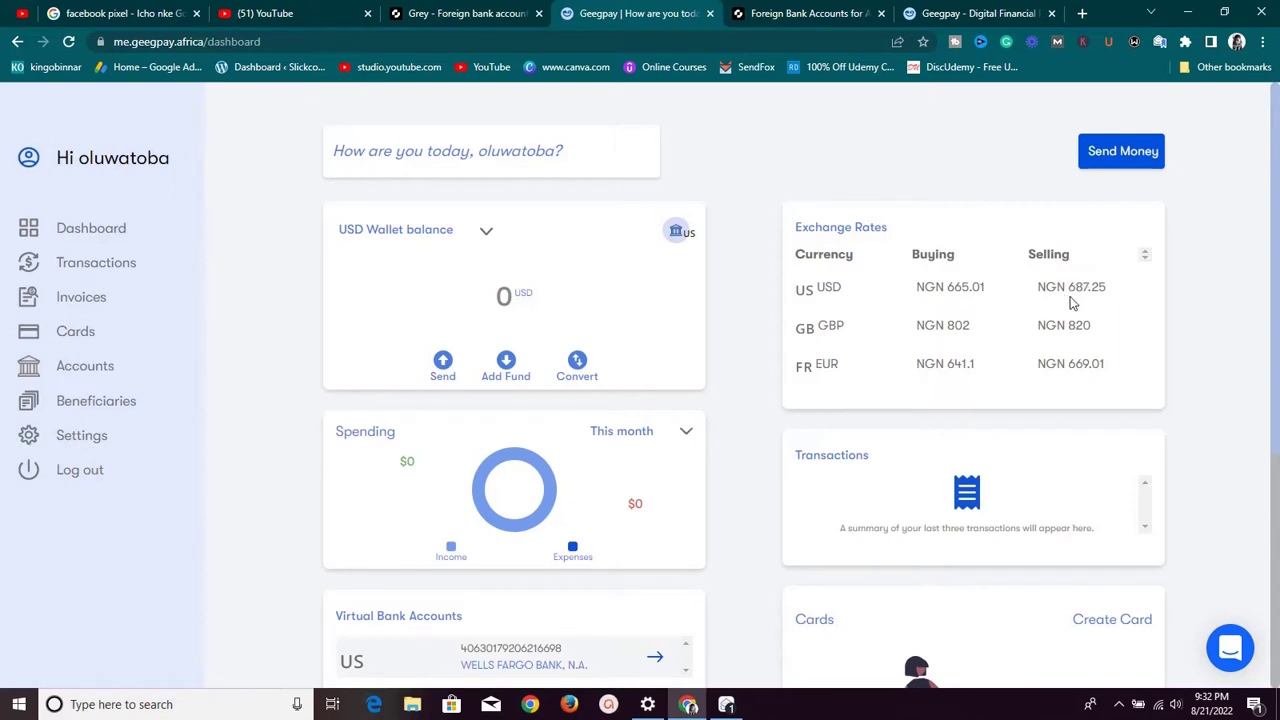
{"action": "triple_click", "coordinate": [1106, 273]}
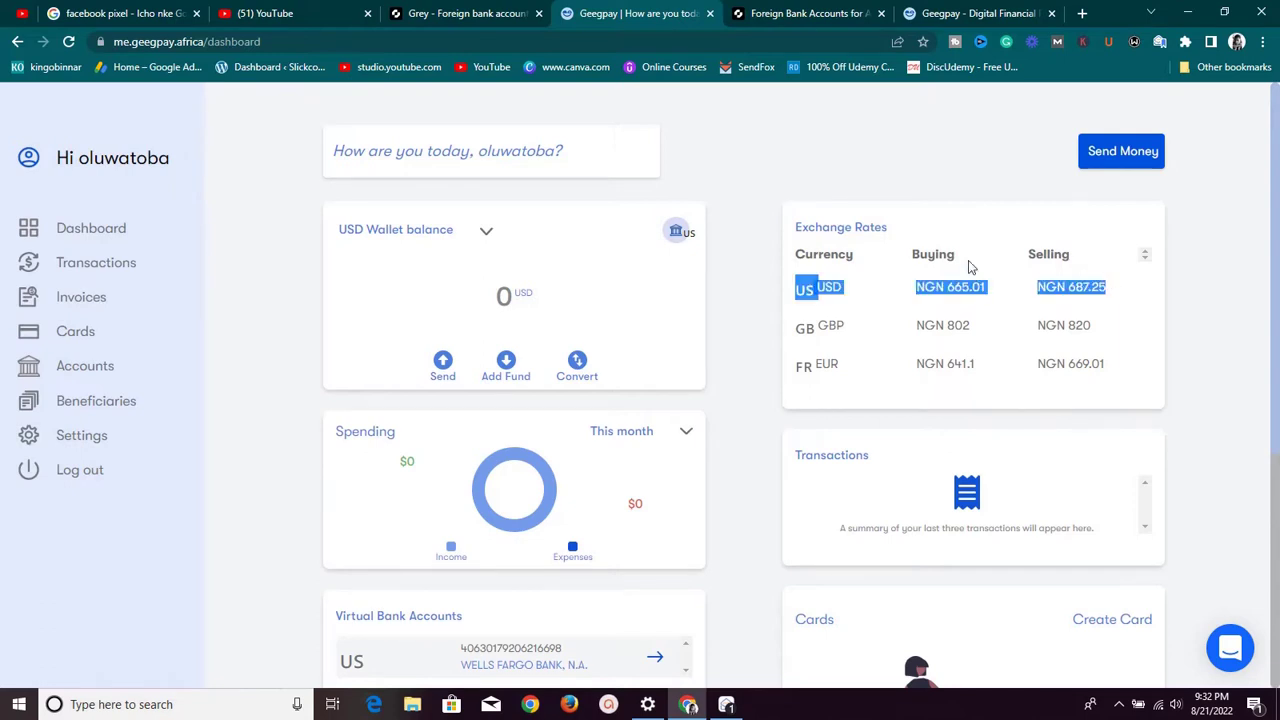
{"action": "left_click", "coordinate": [878, 244]}
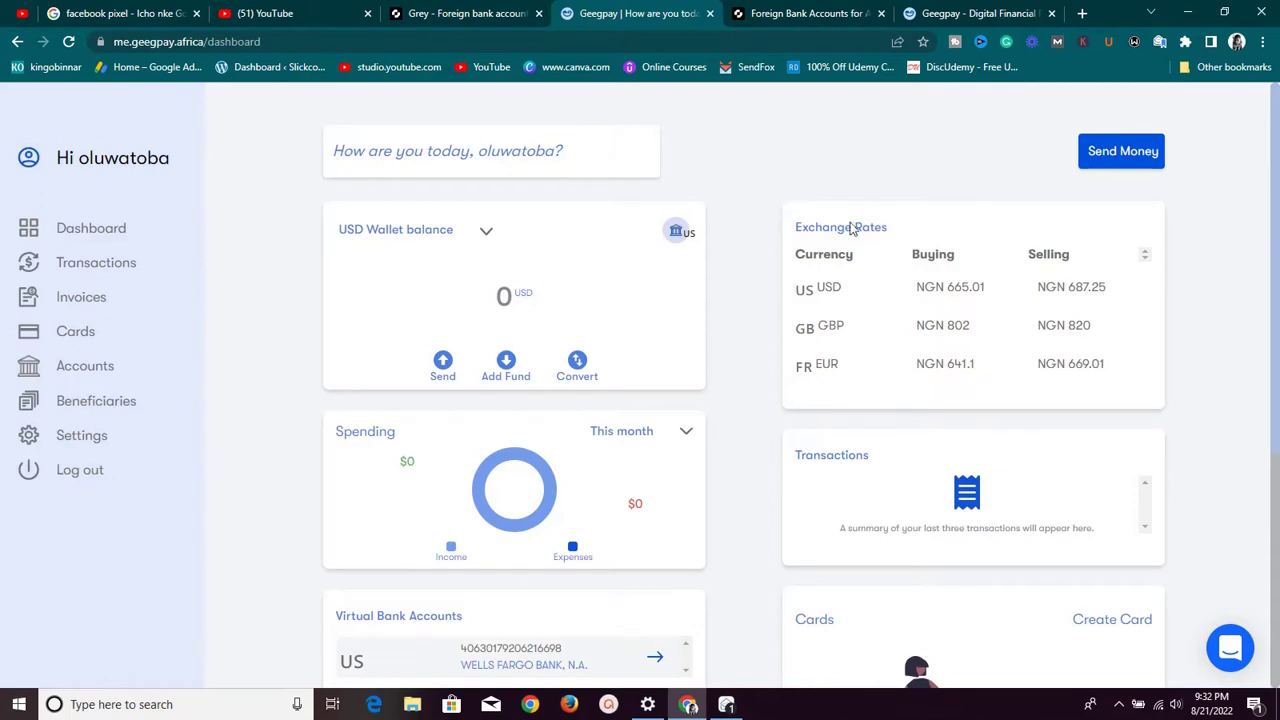
Step: Compare the pound and euro buying and selling rates between Grey's conversion rates and Geegpay's exchange rates
{"action": "left_click", "coordinate": [438, 12]}
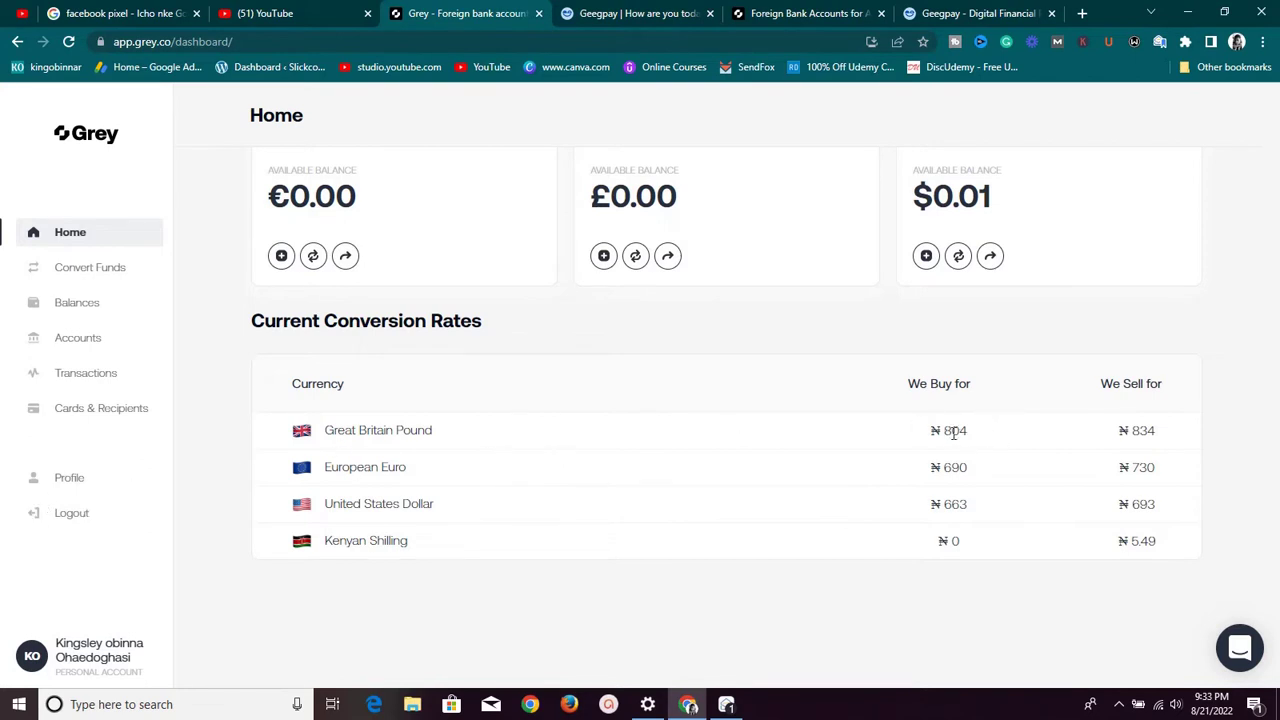
{"action": "left_click", "coordinate": [678, 12]}
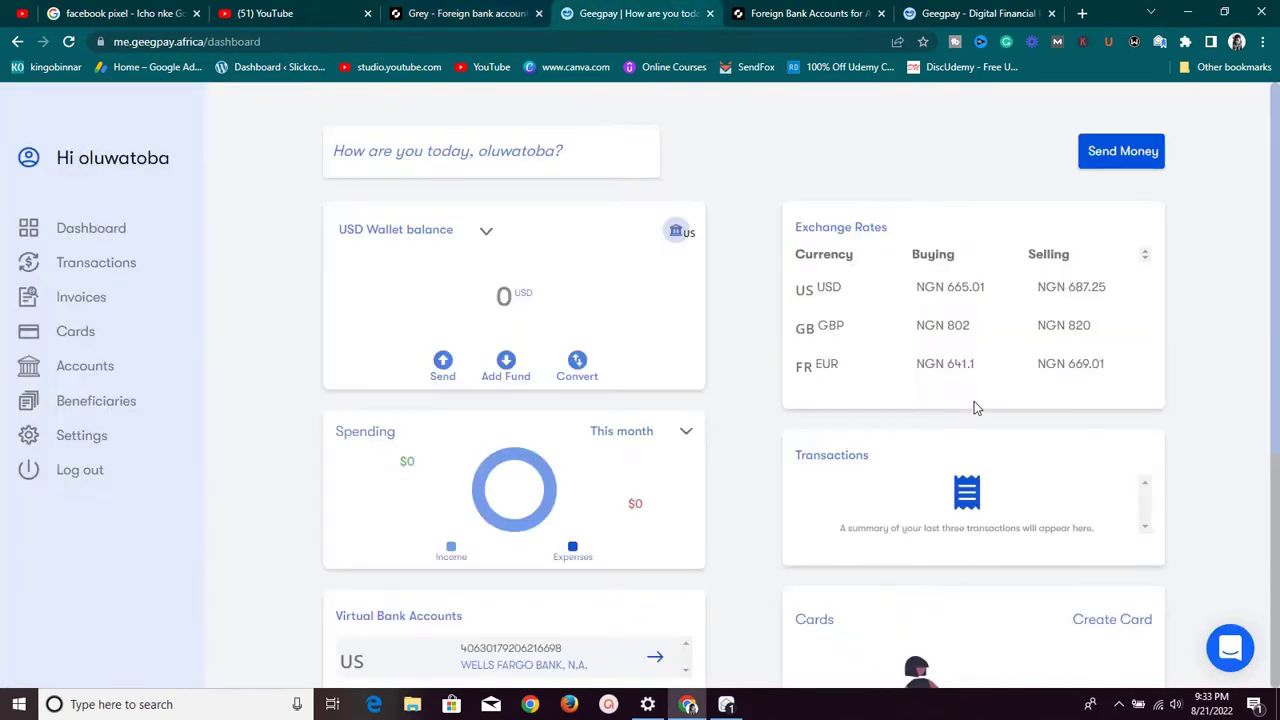
{"action": "left_click", "coordinate": [466, 13]}
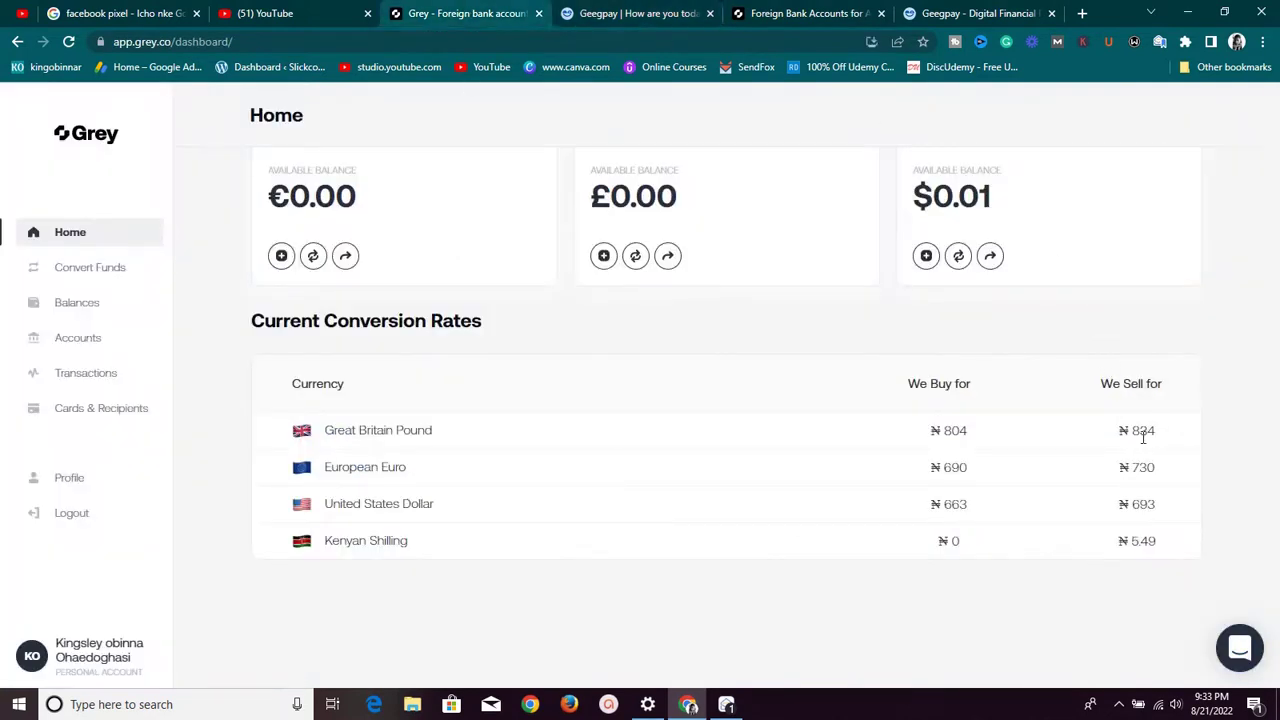
{"action": "left_click", "coordinate": [638, 10]}
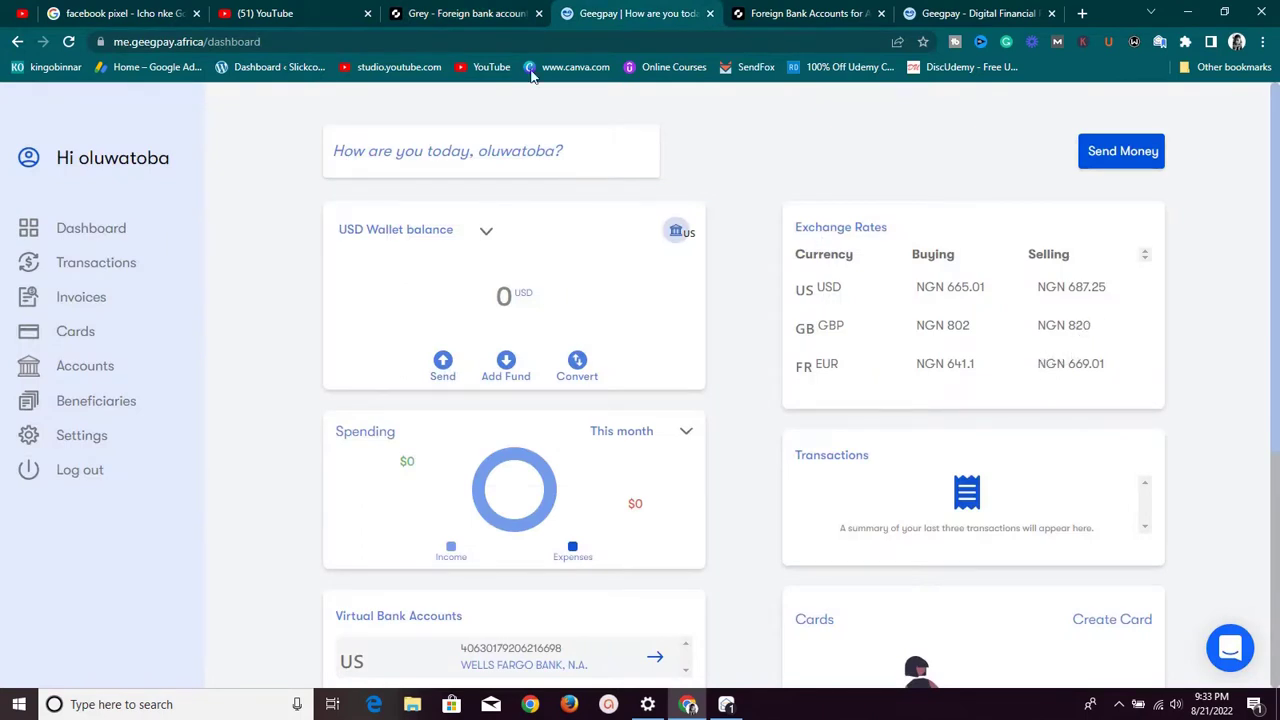
{"action": "left_click", "coordinate": [482, 14]}
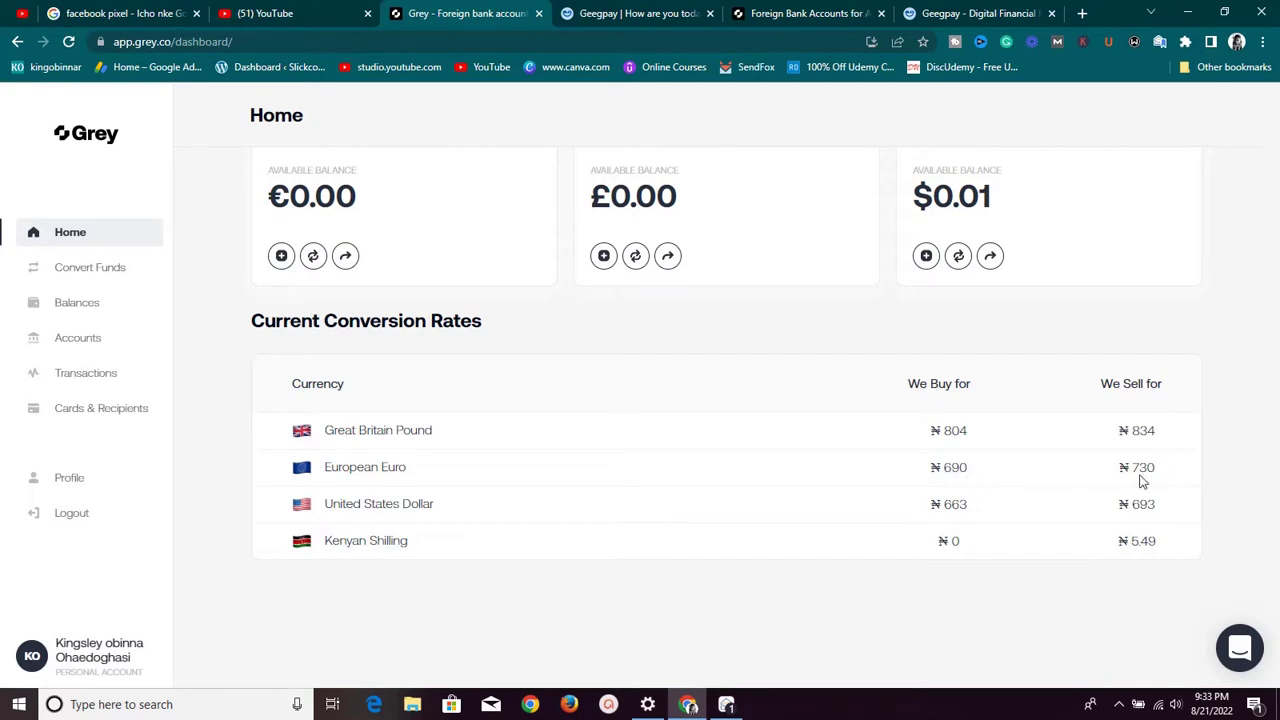
{"action": "left_click", "coordinate": [622, 12]}
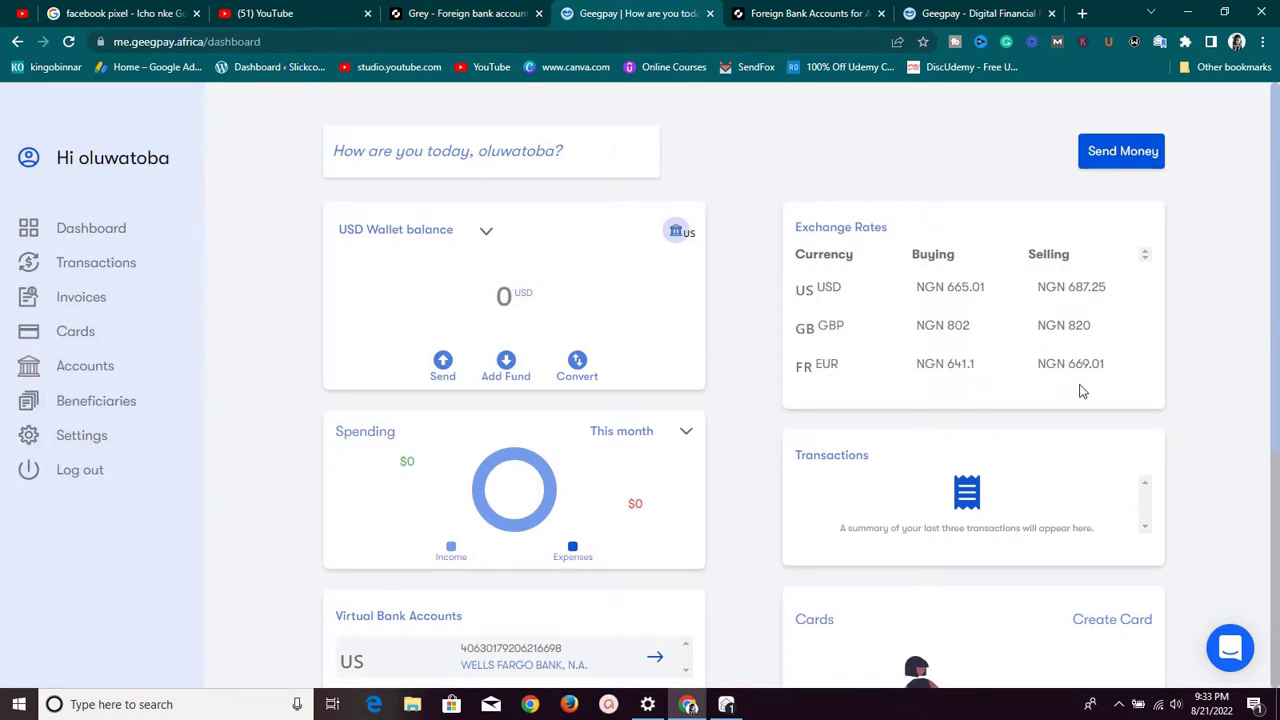
Step: Compare the US dollar buying and selling rates against the naira between the Grey and Geegpay dashboards
{"action": "left_click", "coordinate": [468, 12]}
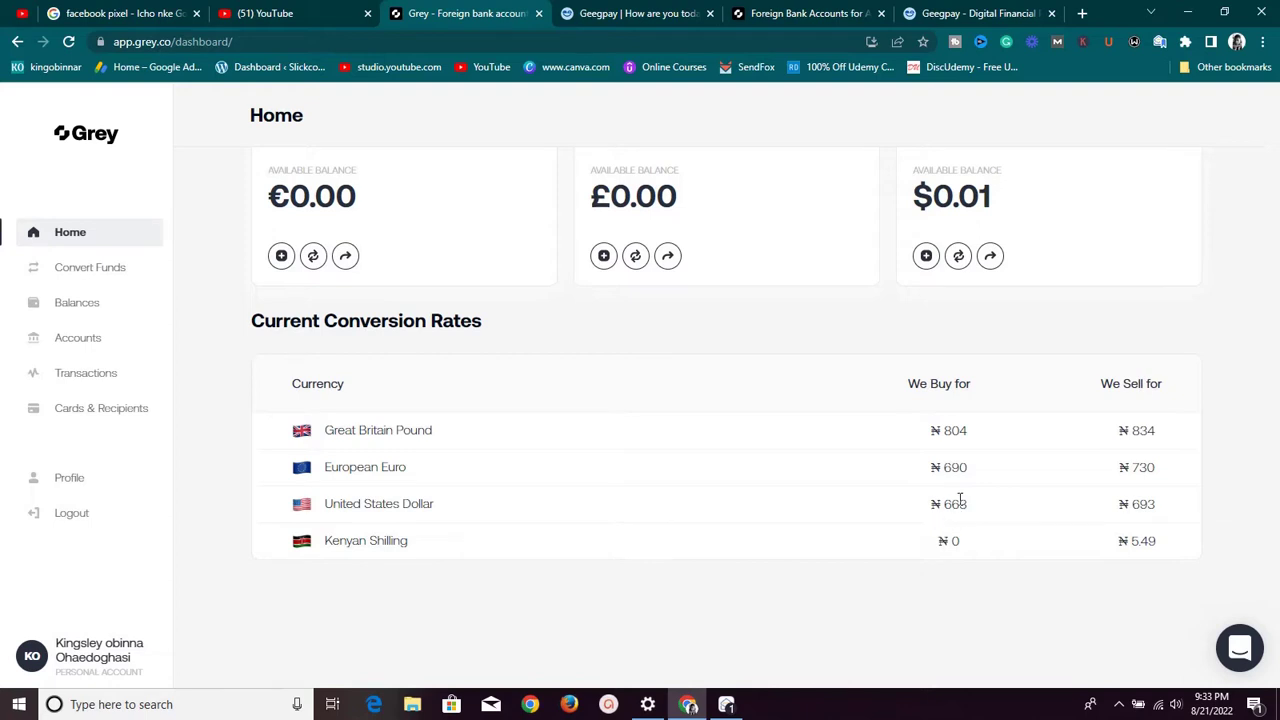
{"action": "left_click", "coordinate": [600, 13]}
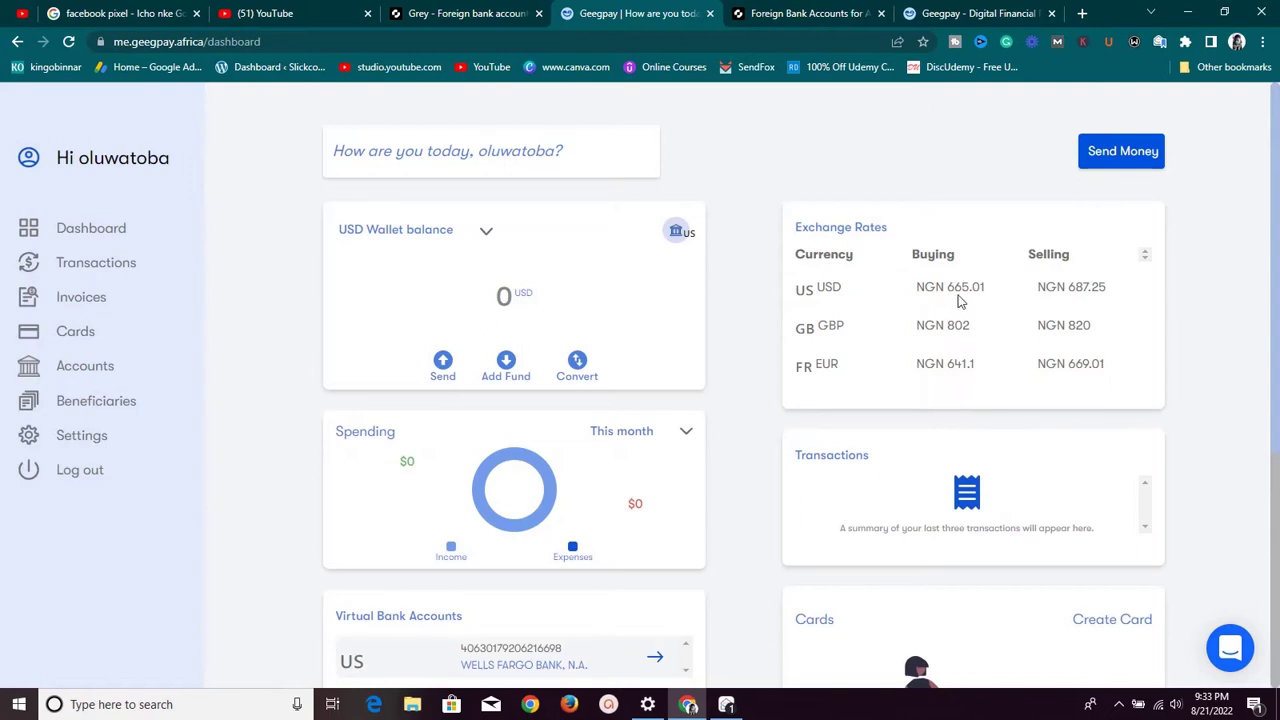
{"action": "left_click", "coordinate": [468, 10]}
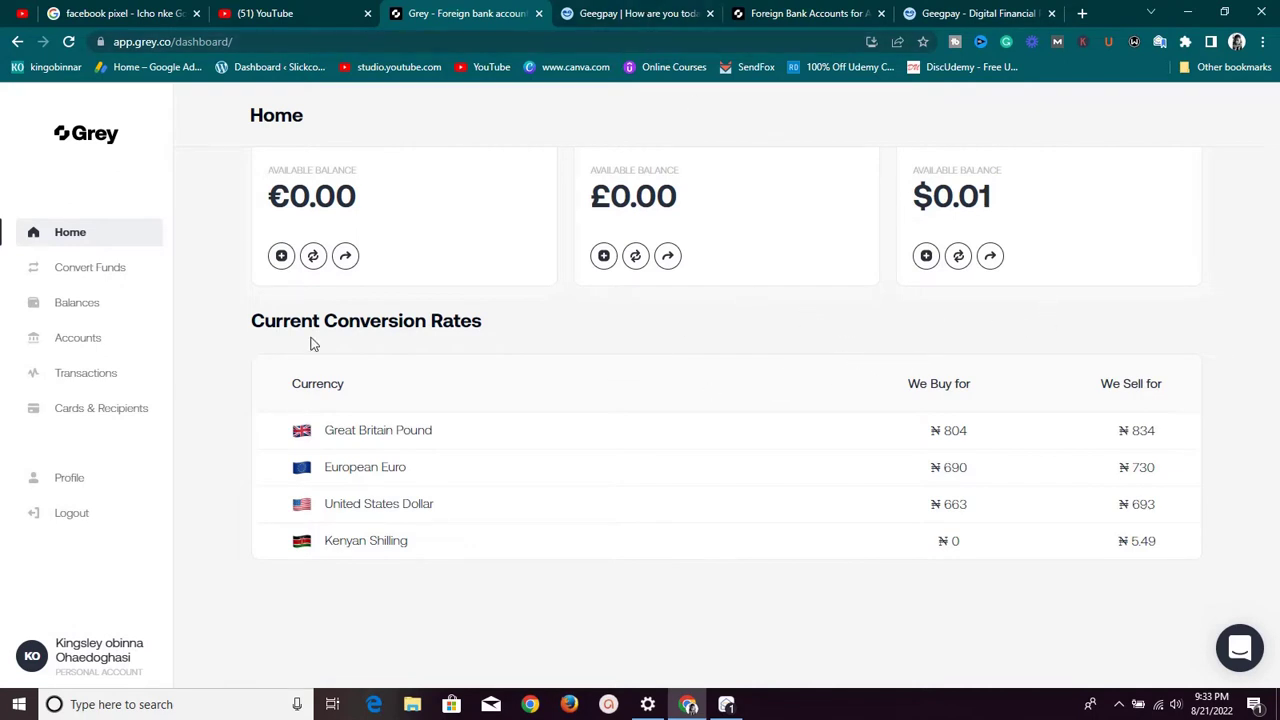
{"action": "left_click", "coordinate": [590, 13]}
{"action": "left_click", "coordinate": [500, 10]}
{"action": "left_click", "coordinate": [575, 12]}
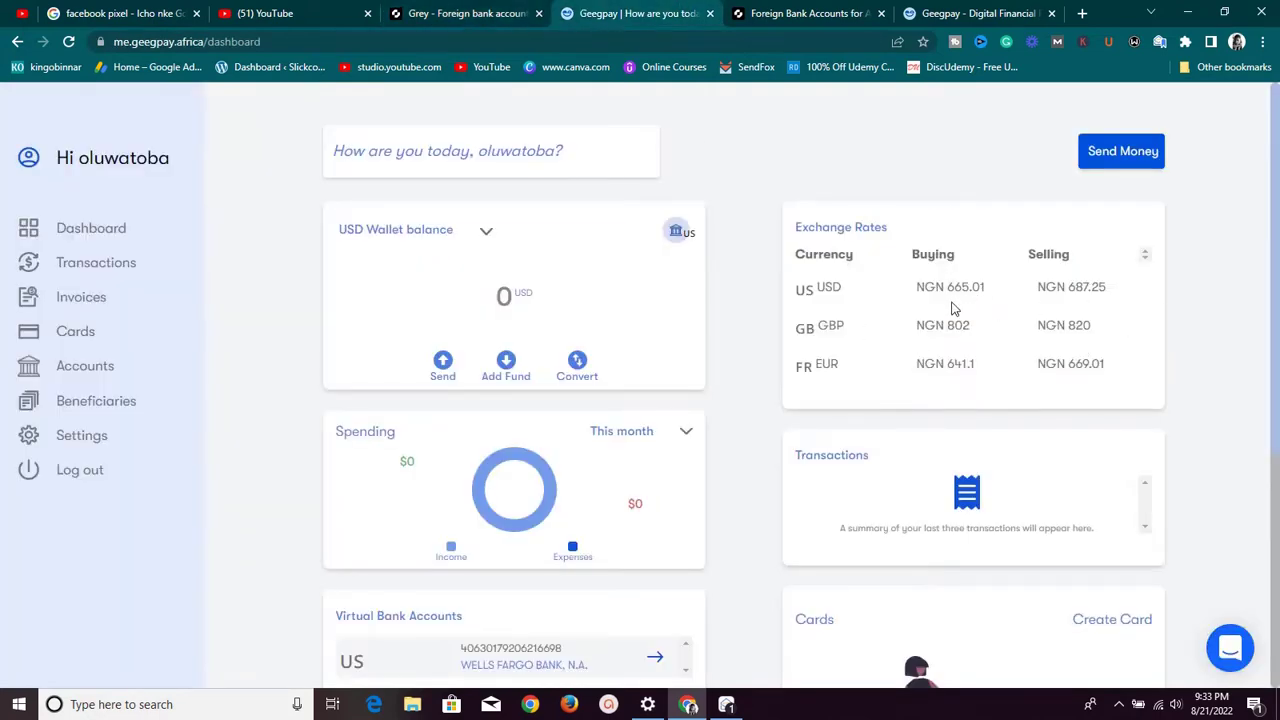
{"action": "left_click", "coordinate": [500, 16]}
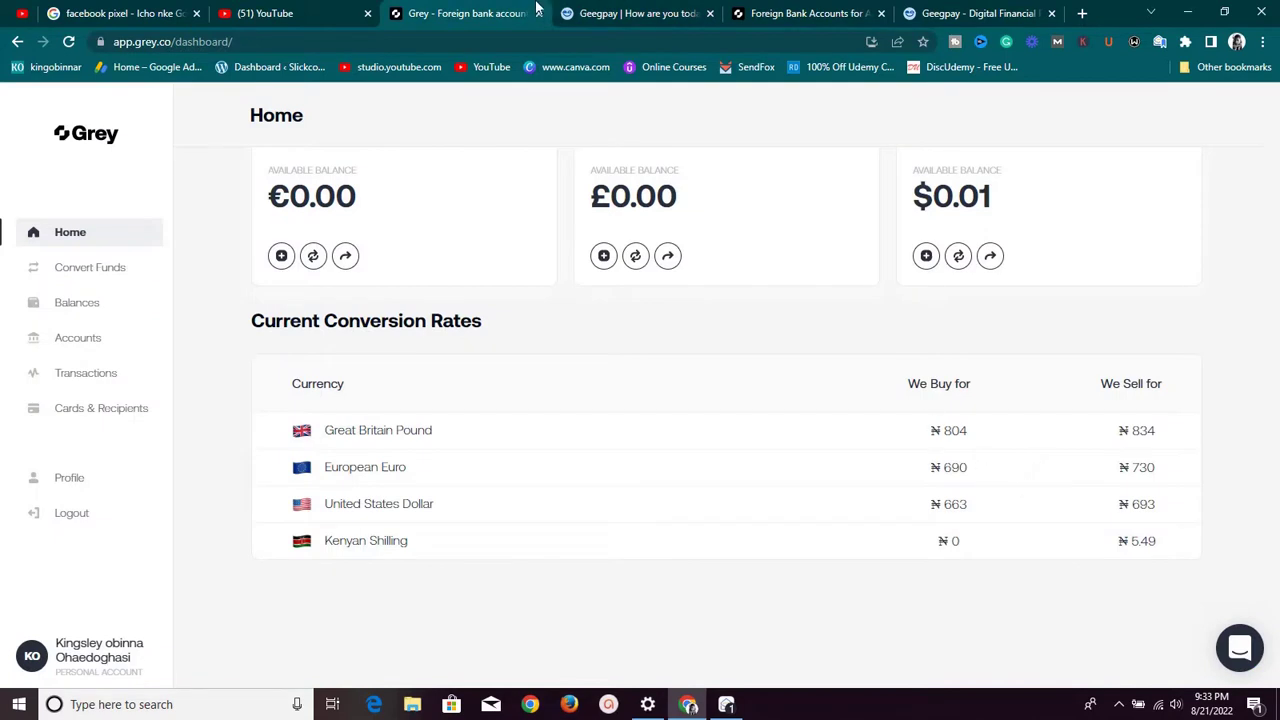
{"action": "left_click", "coordinate": [632, 11]}
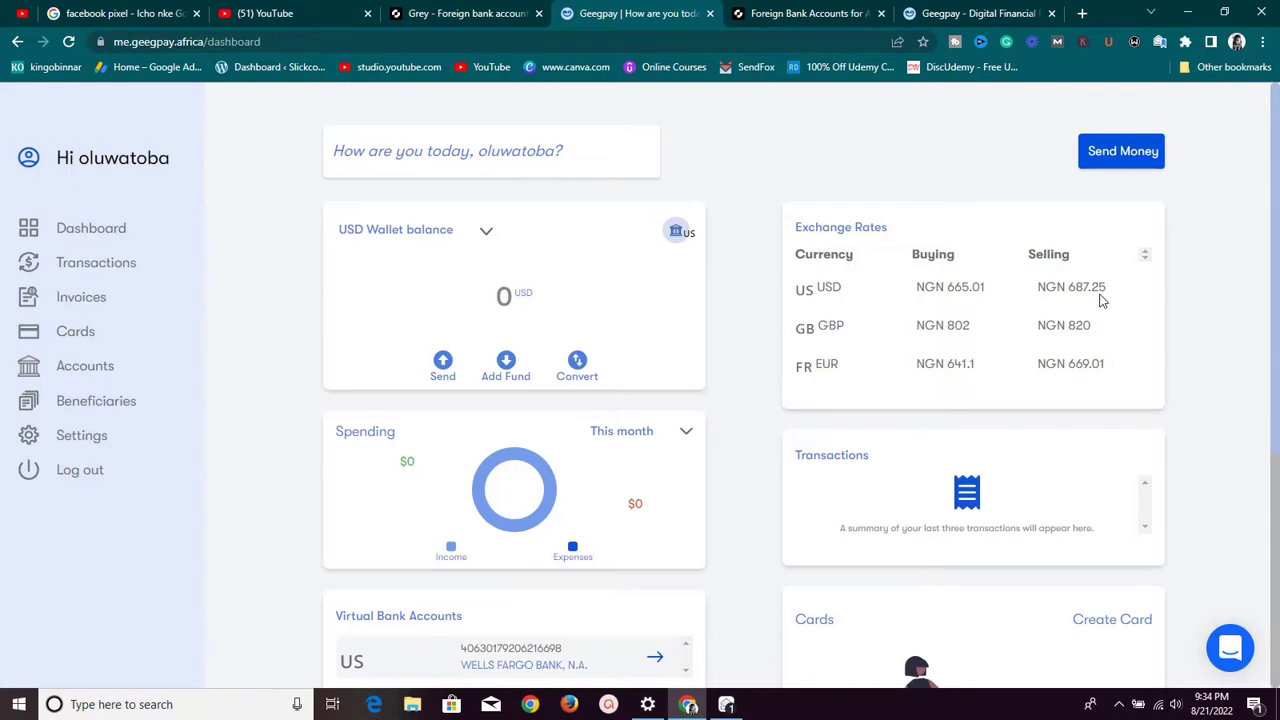
{"action": "left_click", "coordinate": [444, 14]}
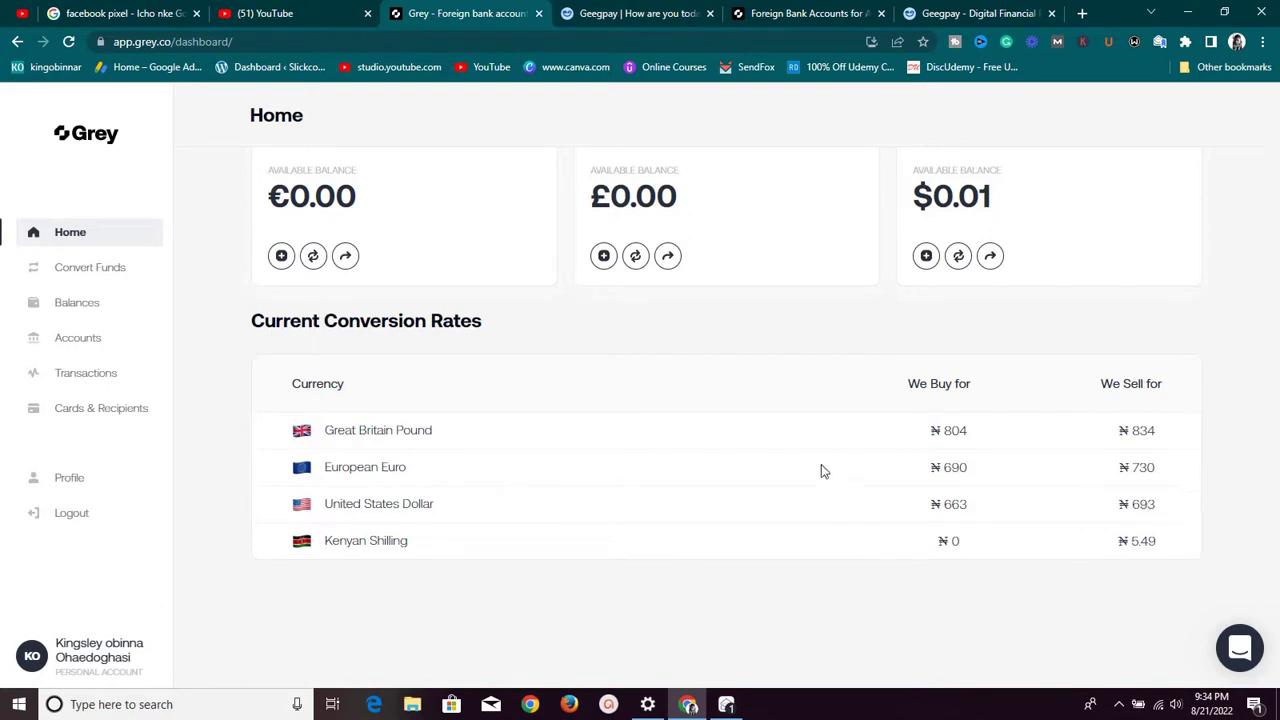
Step: Review the currency balances and full conversion rate table on Grey's home page, and return to the Geegpay dashboard
{"action": "scroll", "coordinate": [781, 510], "scroll_direction": "up", "scroll_amount": 3}
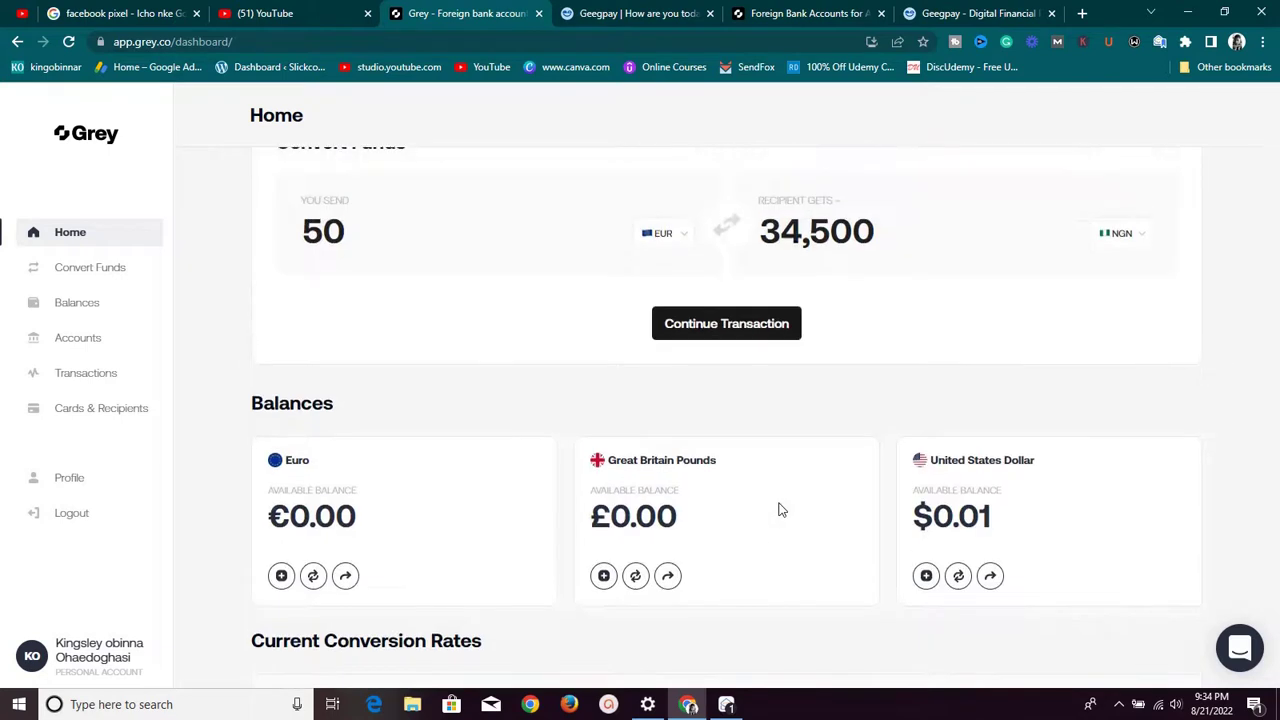
{"action": "scroll", "coordinate": [781, 510], "scroll_direction": "down", "scroll_amount": 3}
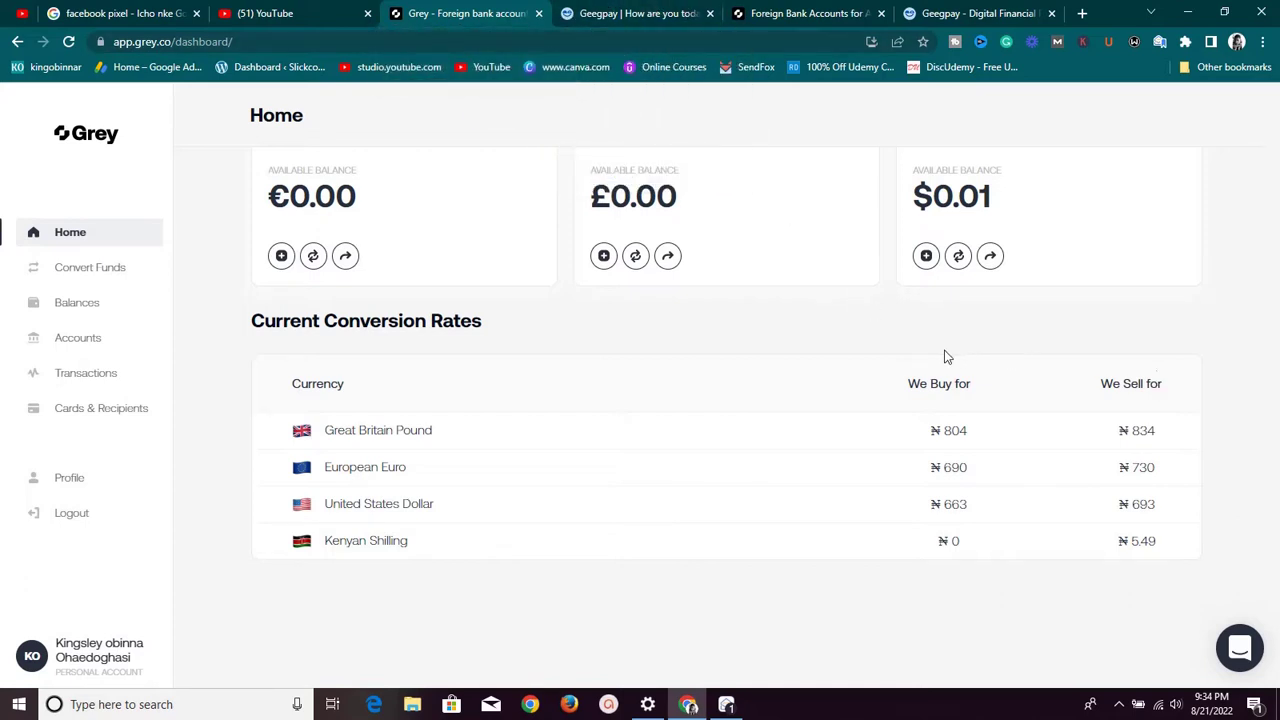
{"action": "left_click", "coordinate": [575, 10]}
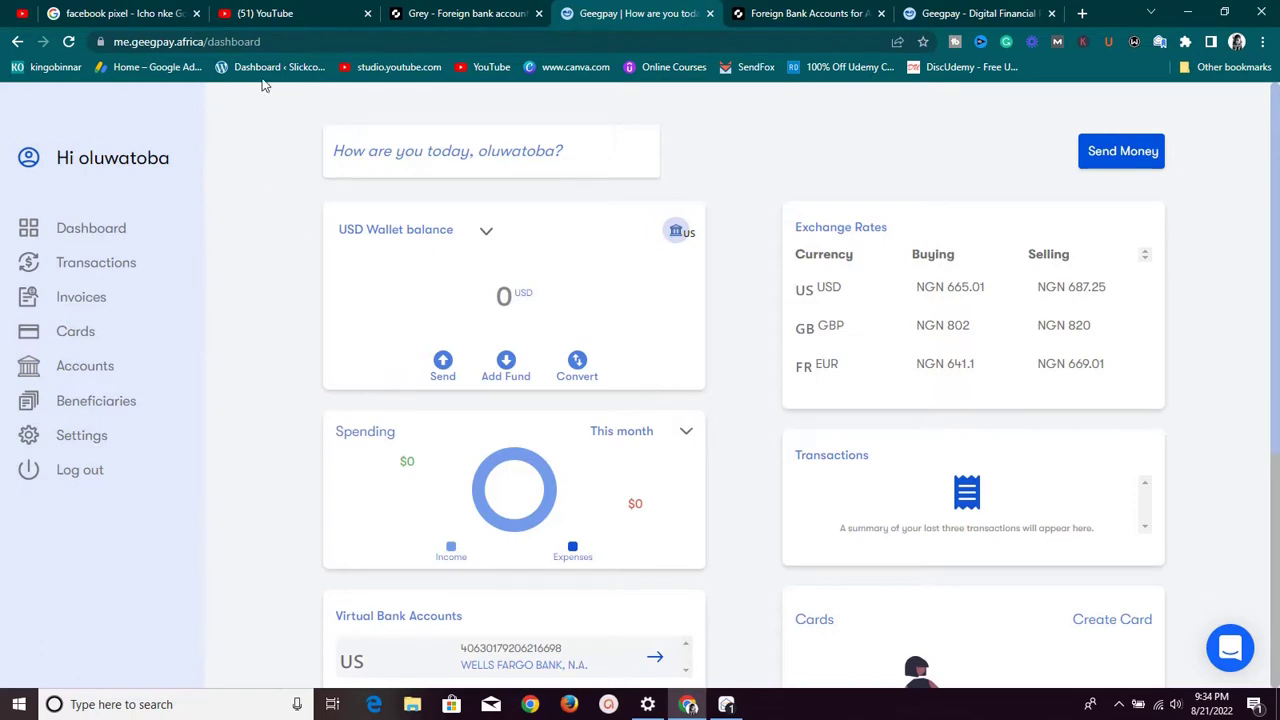
{"action": "left_click", "coordinate": [403, 10]}
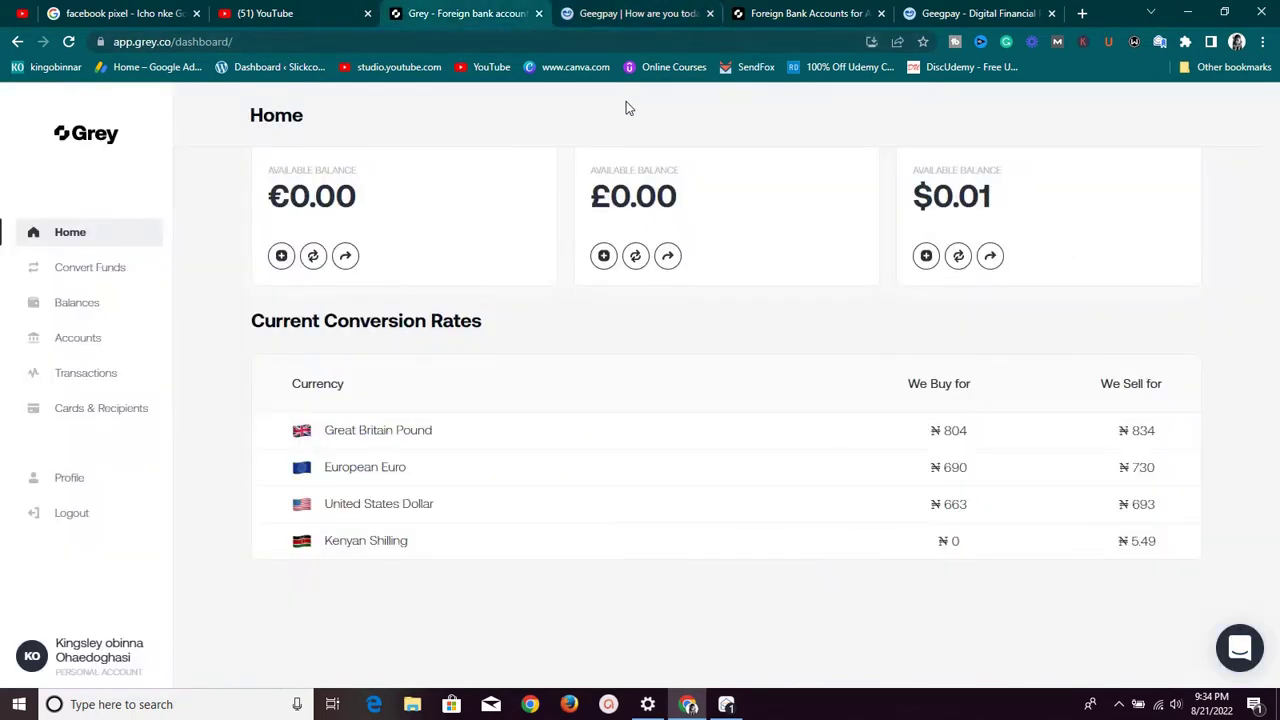
{"action": "left_click", "coordinate": [604, 10]}
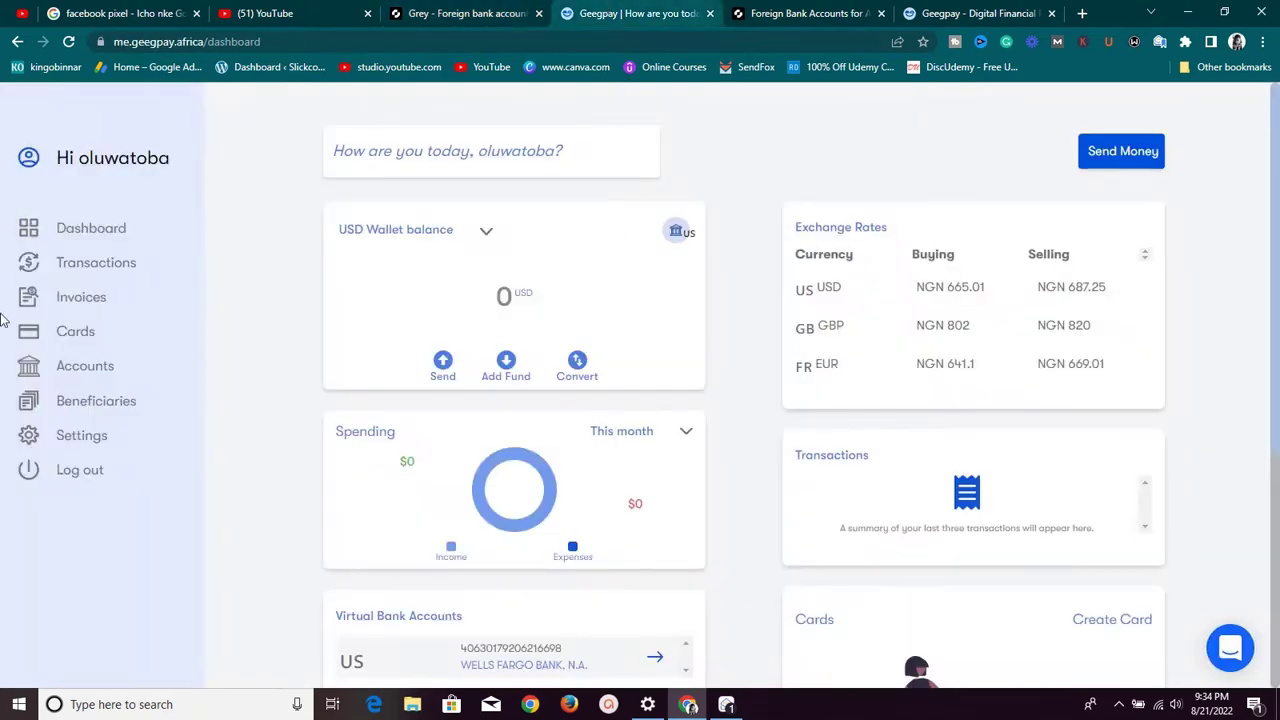
Step: View the USD account on Geegpay's virtual bank accounts page, and examine the European Euro account in Grey's balances
{"action": "left_click", "coordinate": [103, 378]}
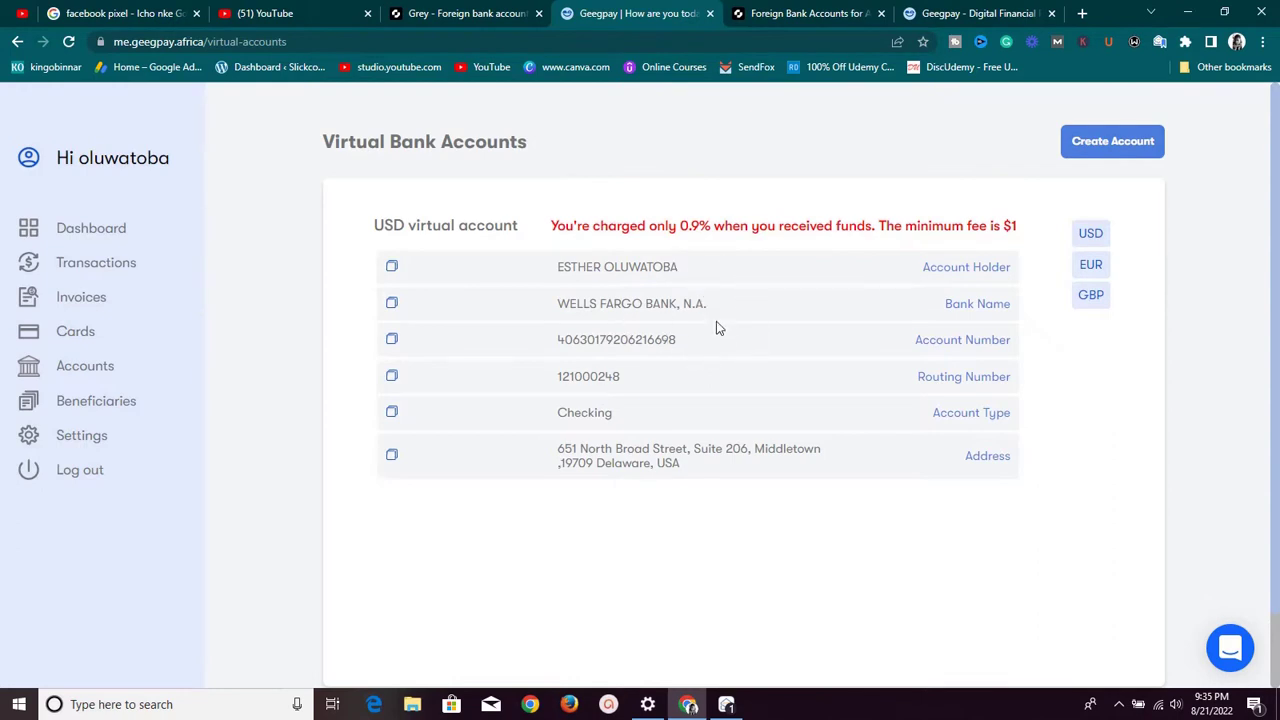
{"action": "left_click", "coordinate": [463, 13]}
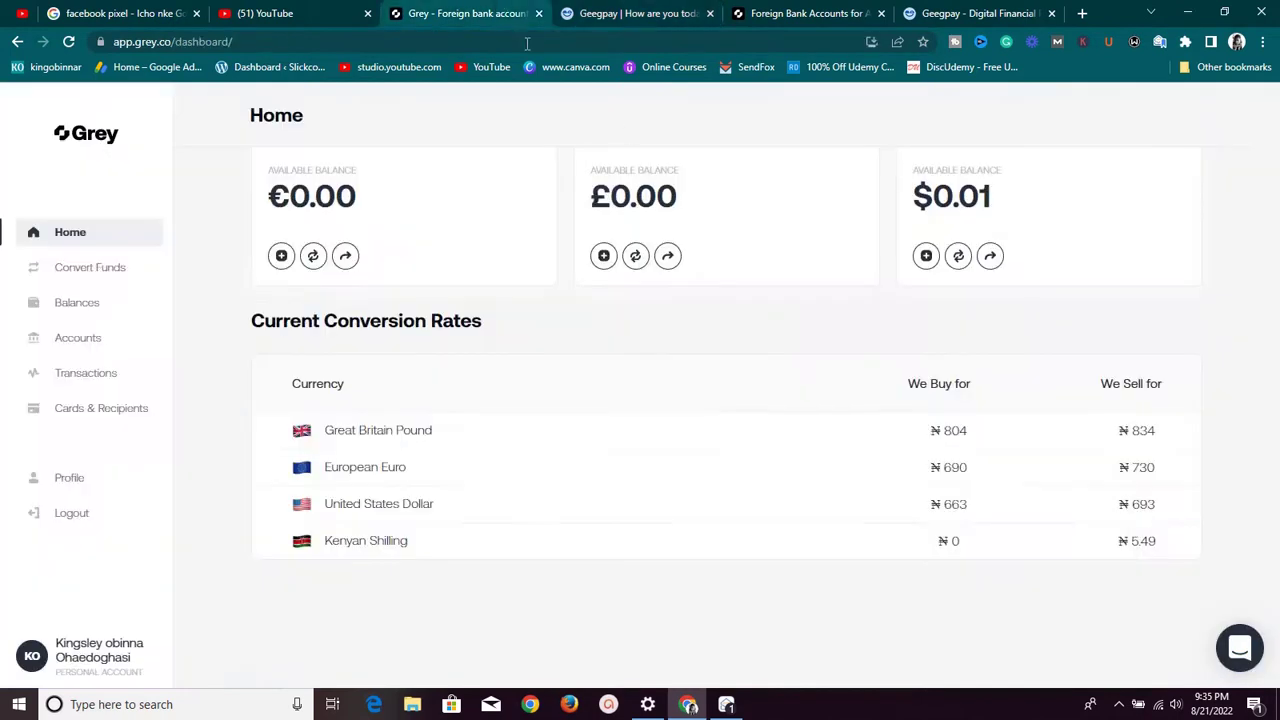
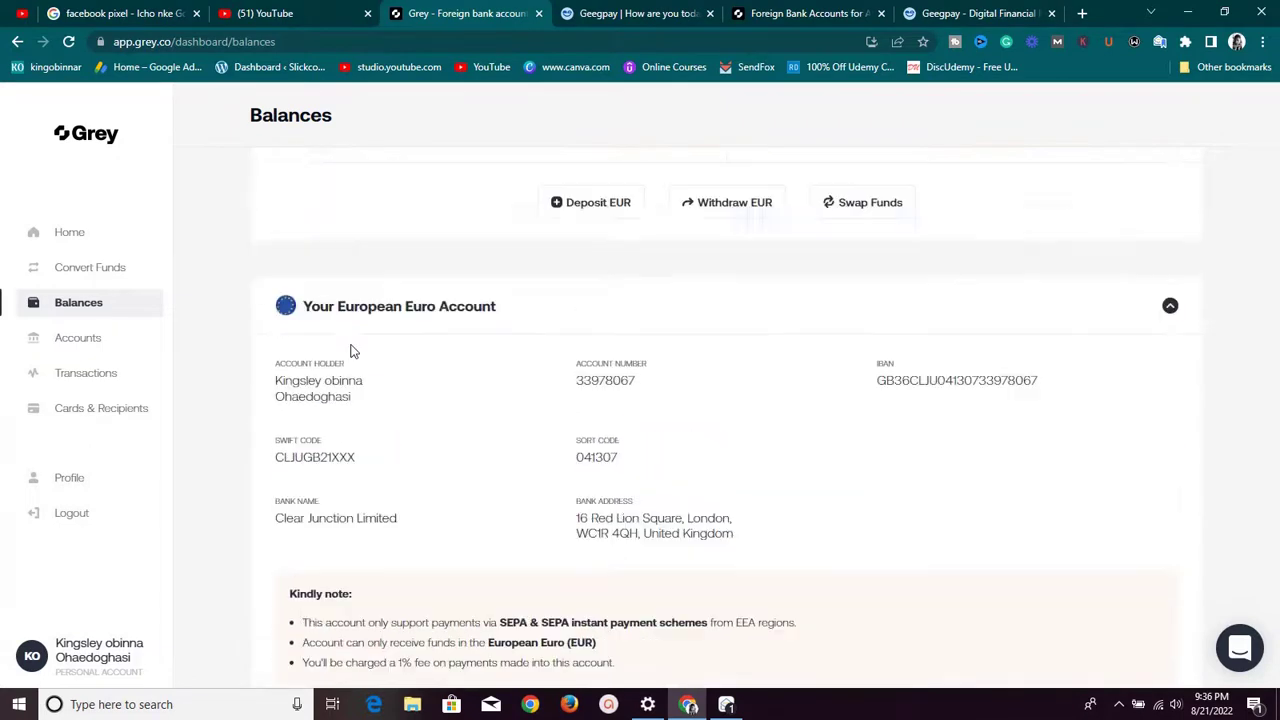
{"action": "scroll", "coordinate": [354, 337], "scroll_direction": "down", "scroll_amount": 3}
{"action": "scroll", "coordinate": [486, 214], "scroll_direction": "up", "scroll_amount": 1}
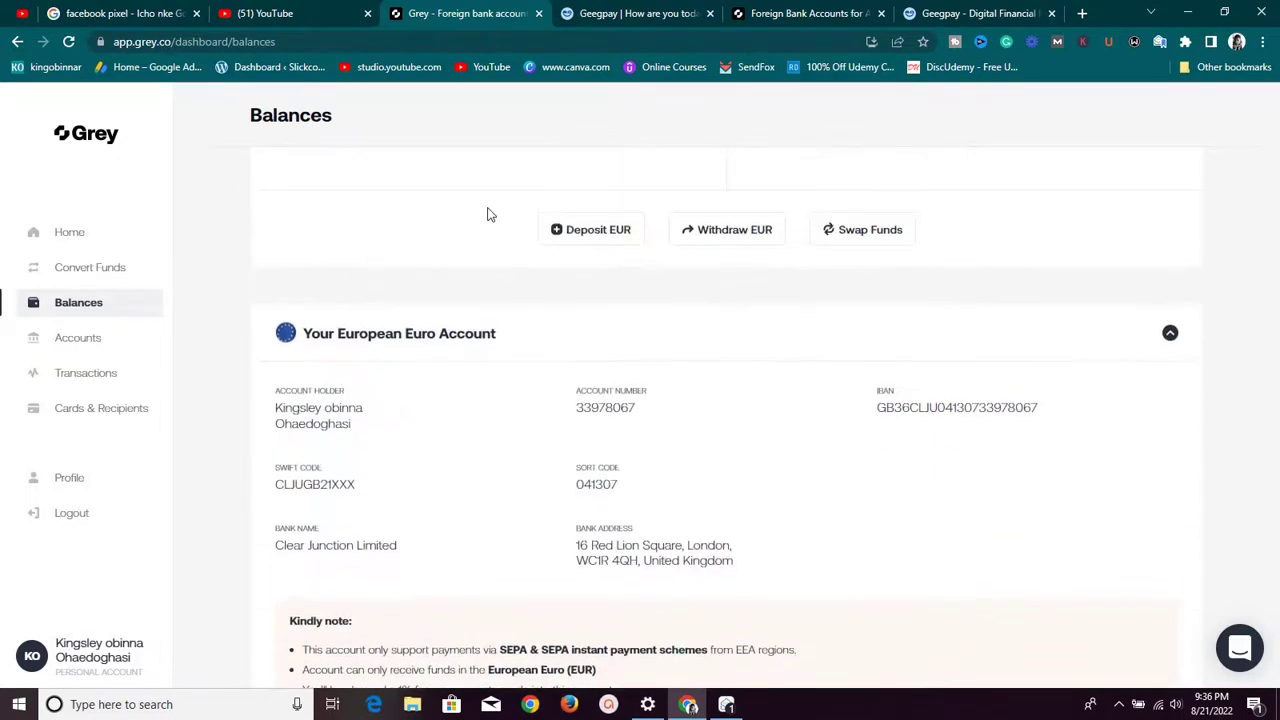
{"action": "scroll", "coordinate": [405, 267], "scroll_direction": "up", "scroll_amount": 2}
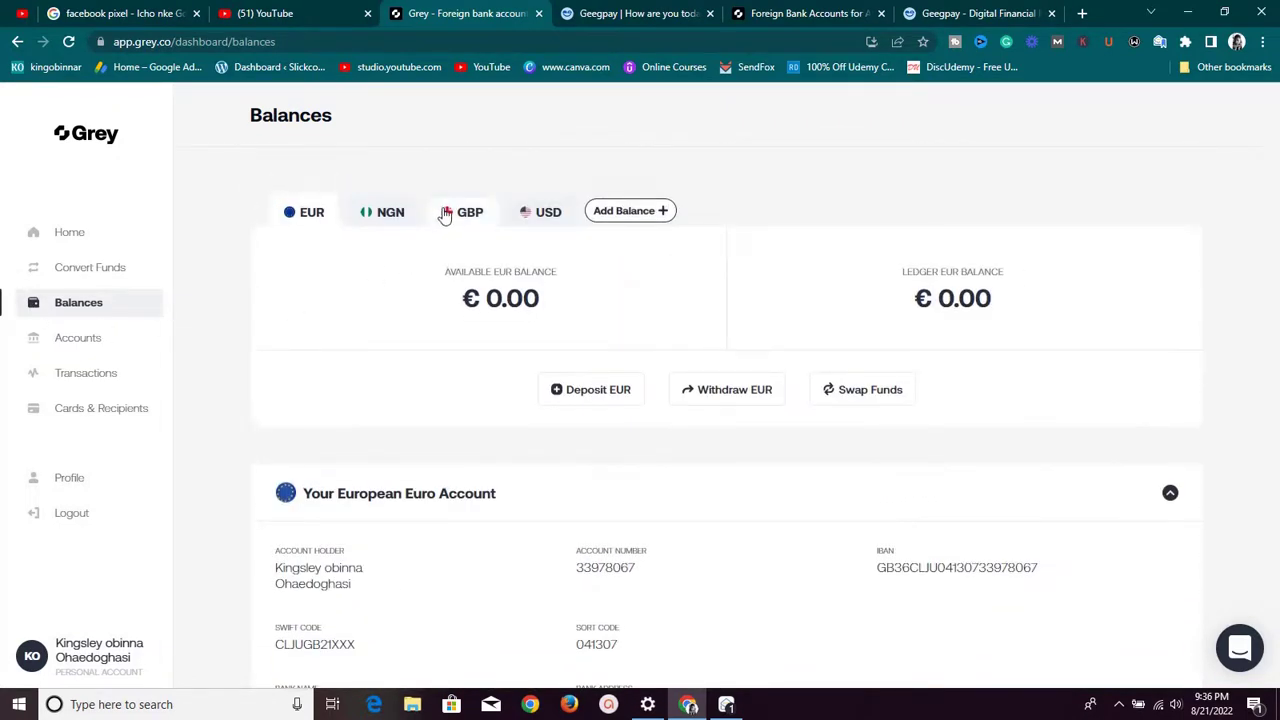
Step: Show Grey's USD balance and compare its dollar account details and incoming payment fee with Geegpay's USD virtual account
{"action": "left_click", "coordinate": [540, 212]}
{"action": "scroll", "coordinate": [500, 371], "scroll_direction": "down", "scroll_amount": 3}
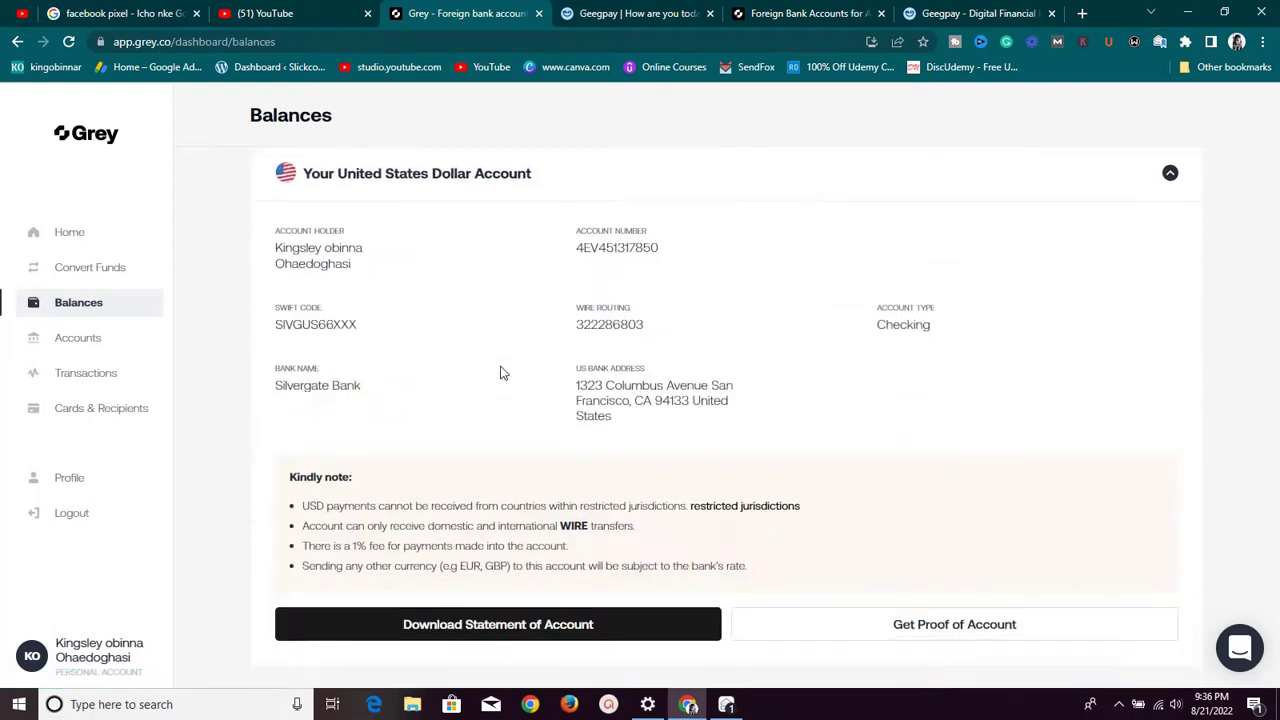
{"action": "scroll", "coordinate": [520, 375], "scroll_direction": "down", "scroll_amount": 1}
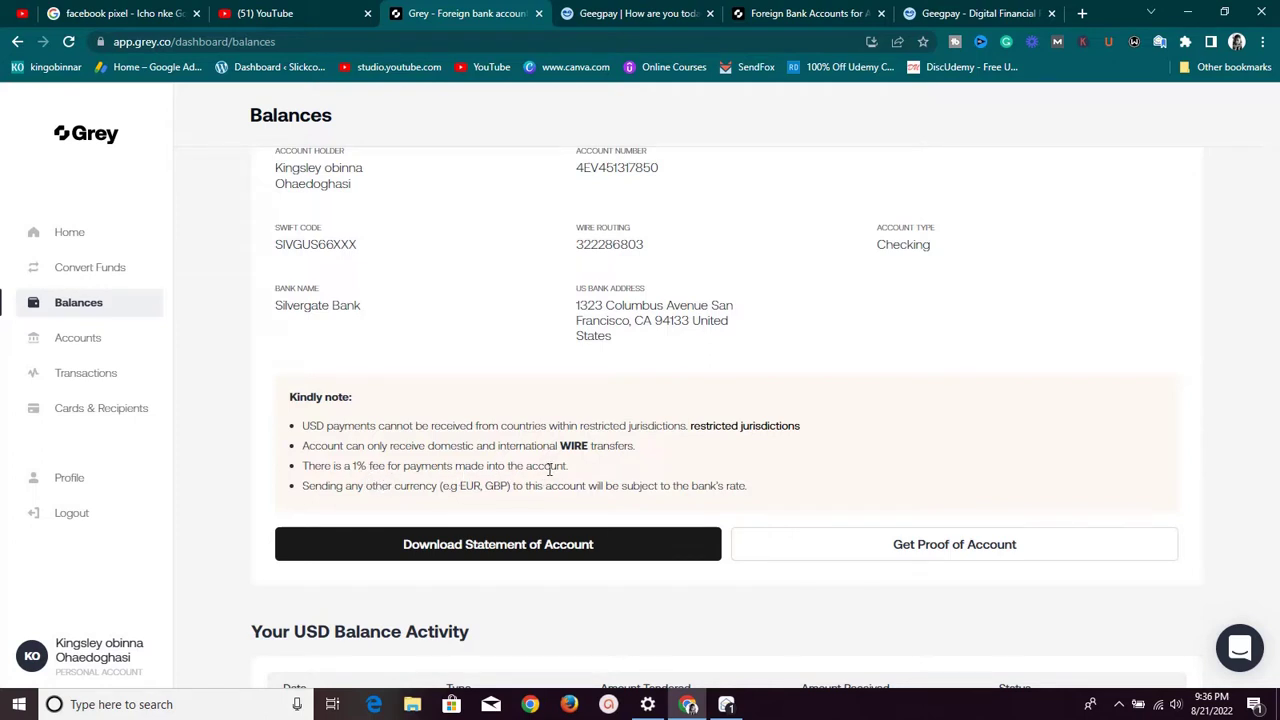
{"action": "left_click", "coordinate": [638, 13]}
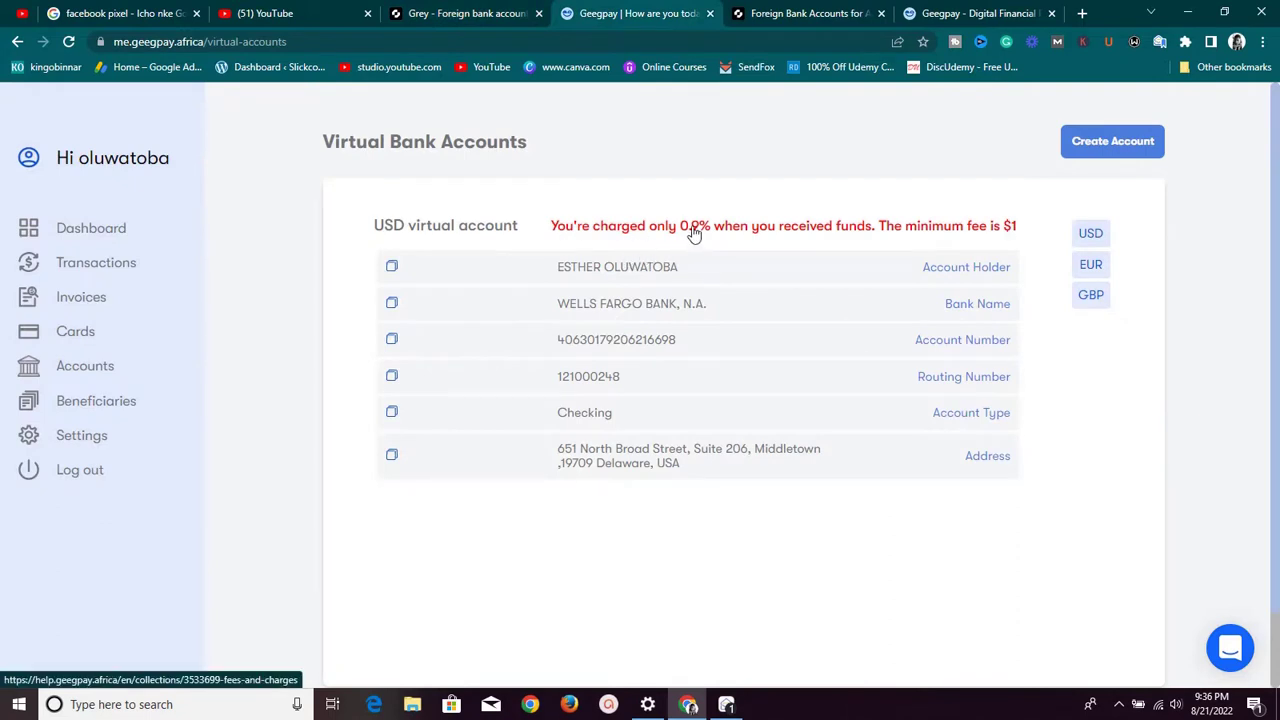
{"action": "left_click", "coordinate": [465, 13]}
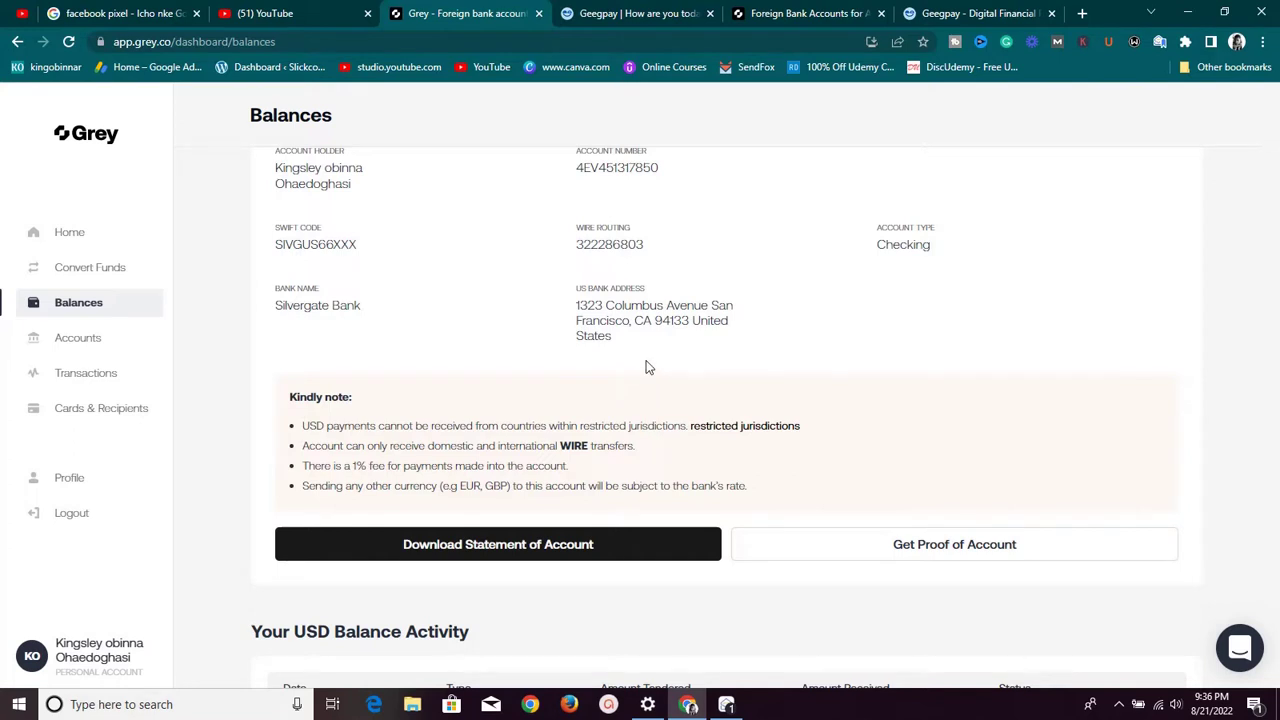
{"action": "scroll", "coordinate": [632, 345], "scroll_direction": "up", "scroll_amount": 1}
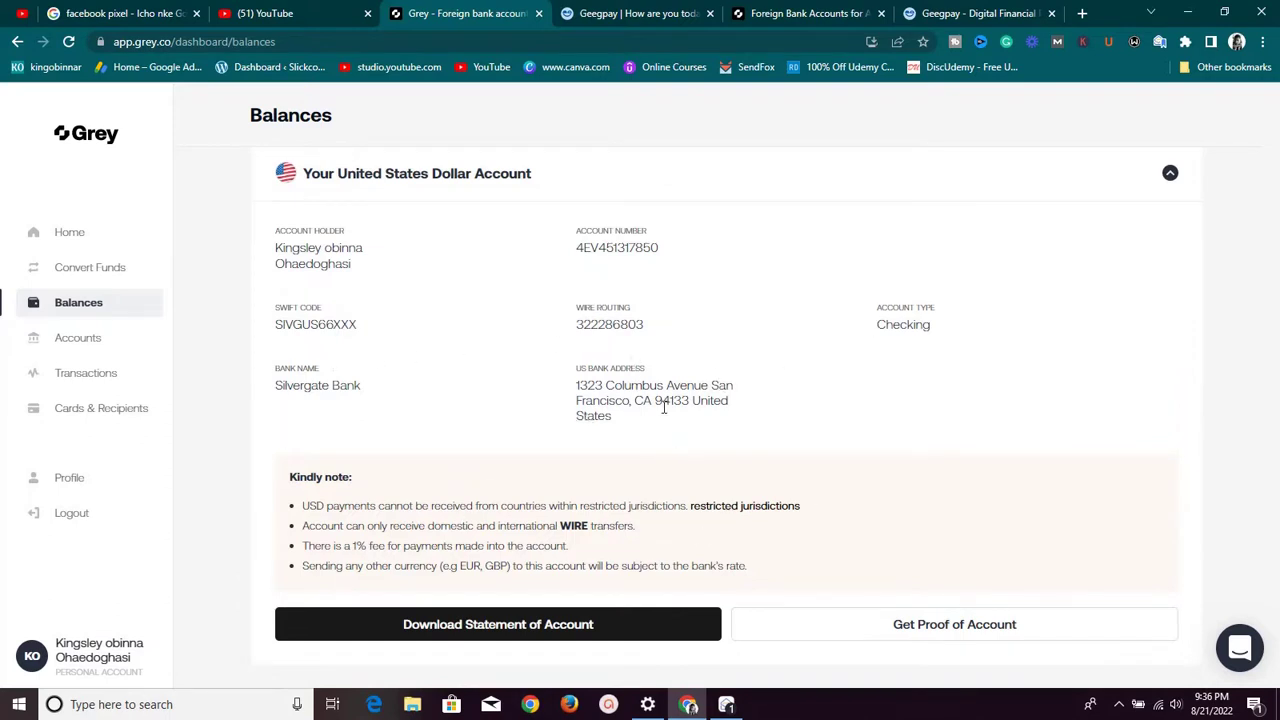
{"action": "scroll", "coordinate": [660, 410], "scroll_direction": "up", "scroll_amount": 4}
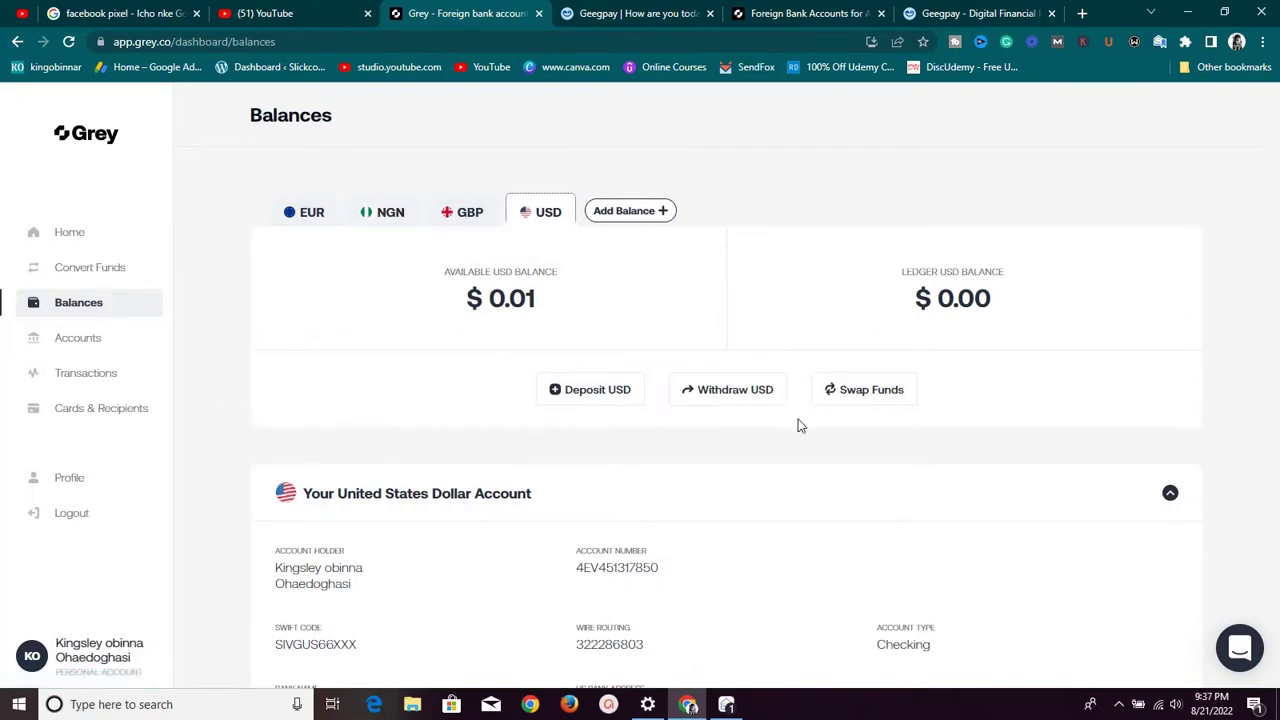
Step: Preview a swap of 100 USD from the USD balance to the NGN balance in Grey to check its rate and fee
{"action": "left_click", "coordinate": [866, 403]}
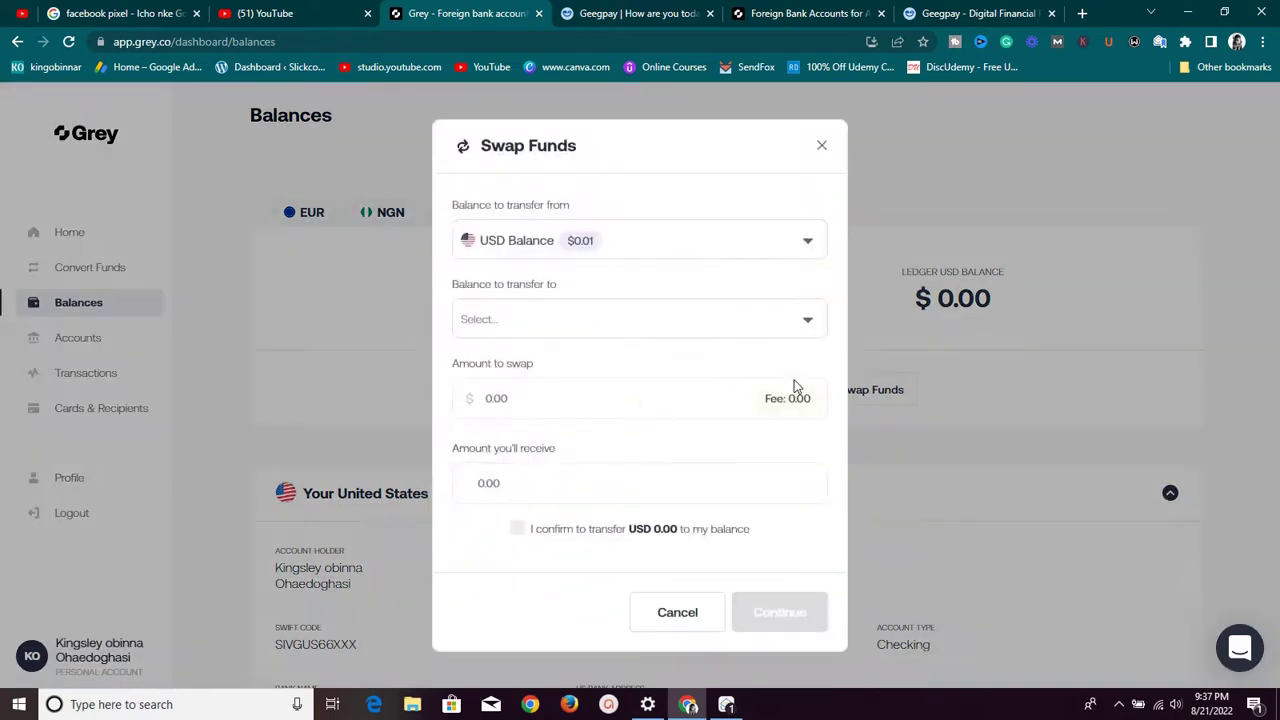
{"action": "left_click", "coordinate": [585, 328]}
{"action": "left_click", "coordinate": [530, 410]}
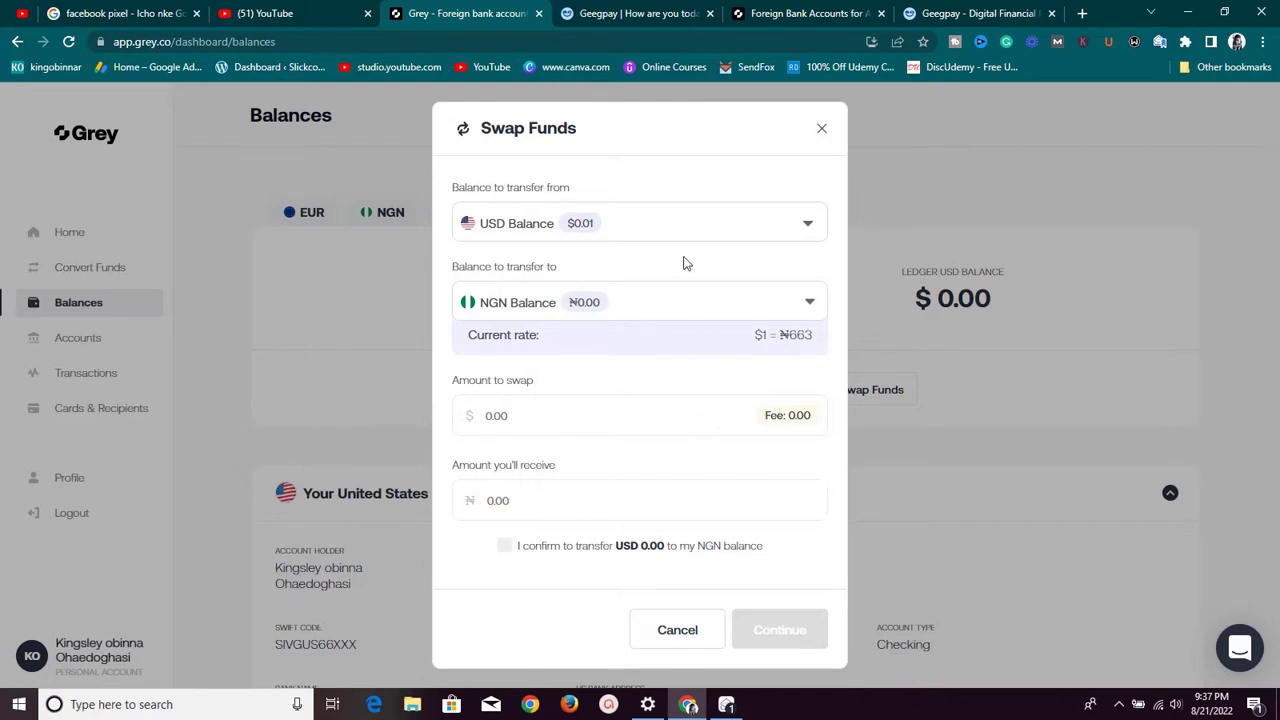
{"action": "left_click", "coordinate": [583, 416]}
{"action": "type", "text": "100"}
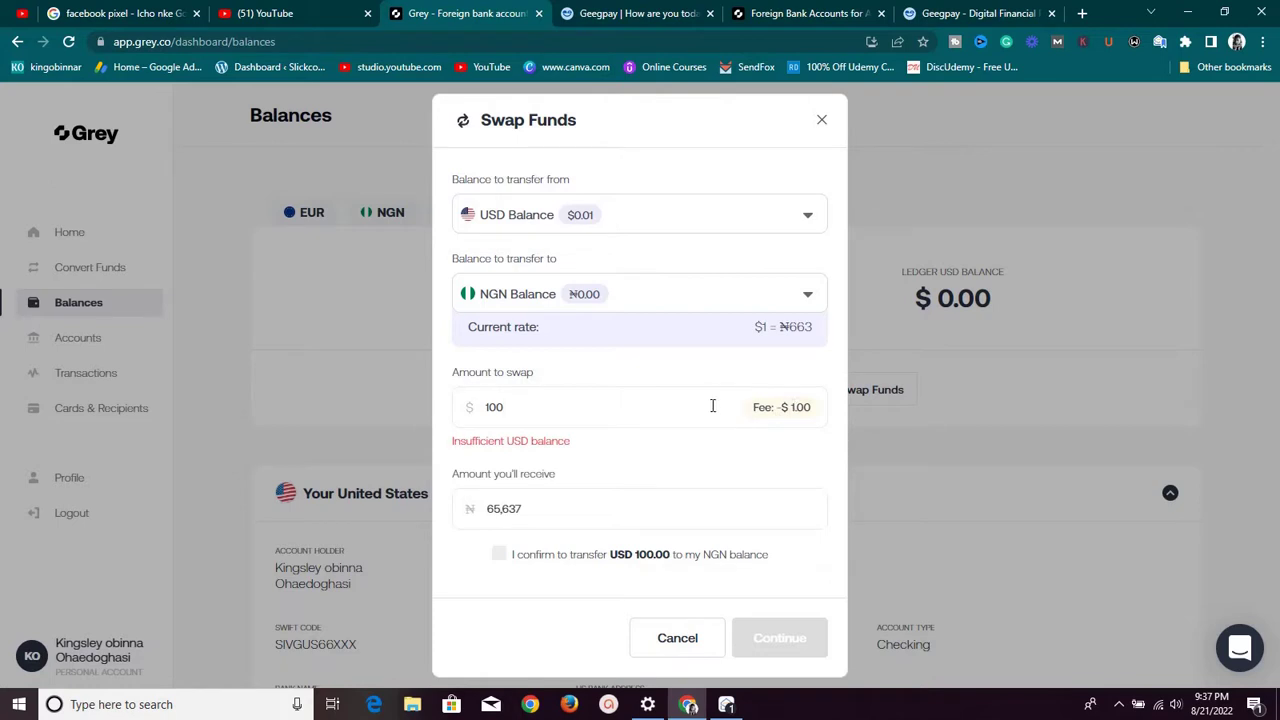
Step: Change the Grey swap amount to 10 USD to check the fee for a smaller transfer
{"action": "key", "text": "BackSpace"}
{"action": "key", "text": "BackSpace"}
{"action": "key", "text": "BackSpace"}
{"action": "type", "text": "2"}
{"action": "key", "text": "BackSpace"}
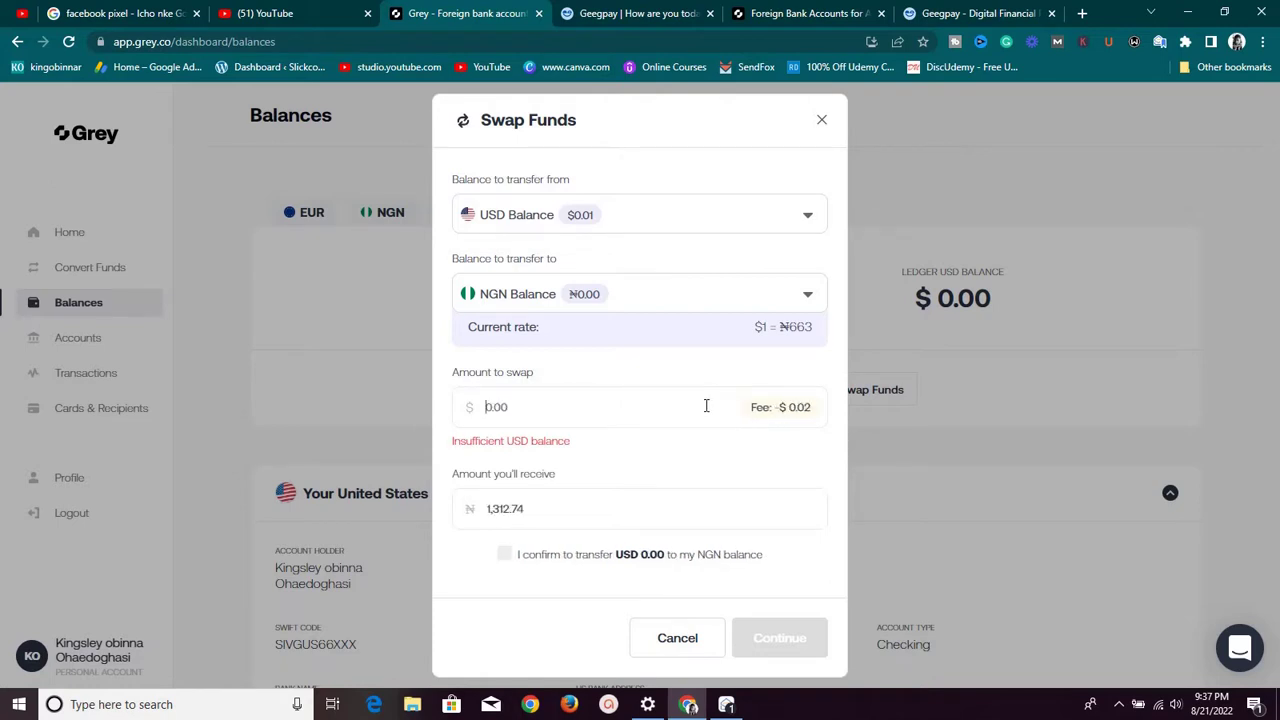
{"action": "type", "text": "10"}
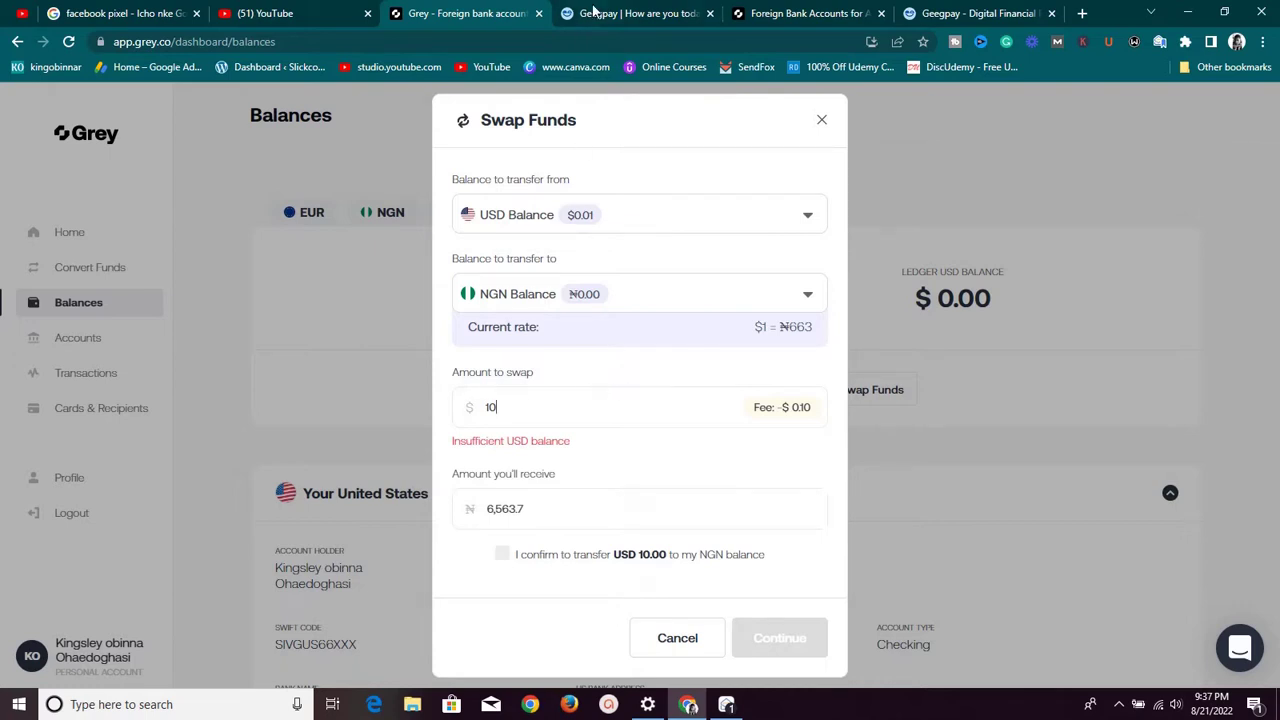
Step: Preview a conversion of 100 from the USD Wallet to the NGN Wallet on Geegpay's dashboard to check its rate
{"action": "key", "text": "ctrl+Tab"}
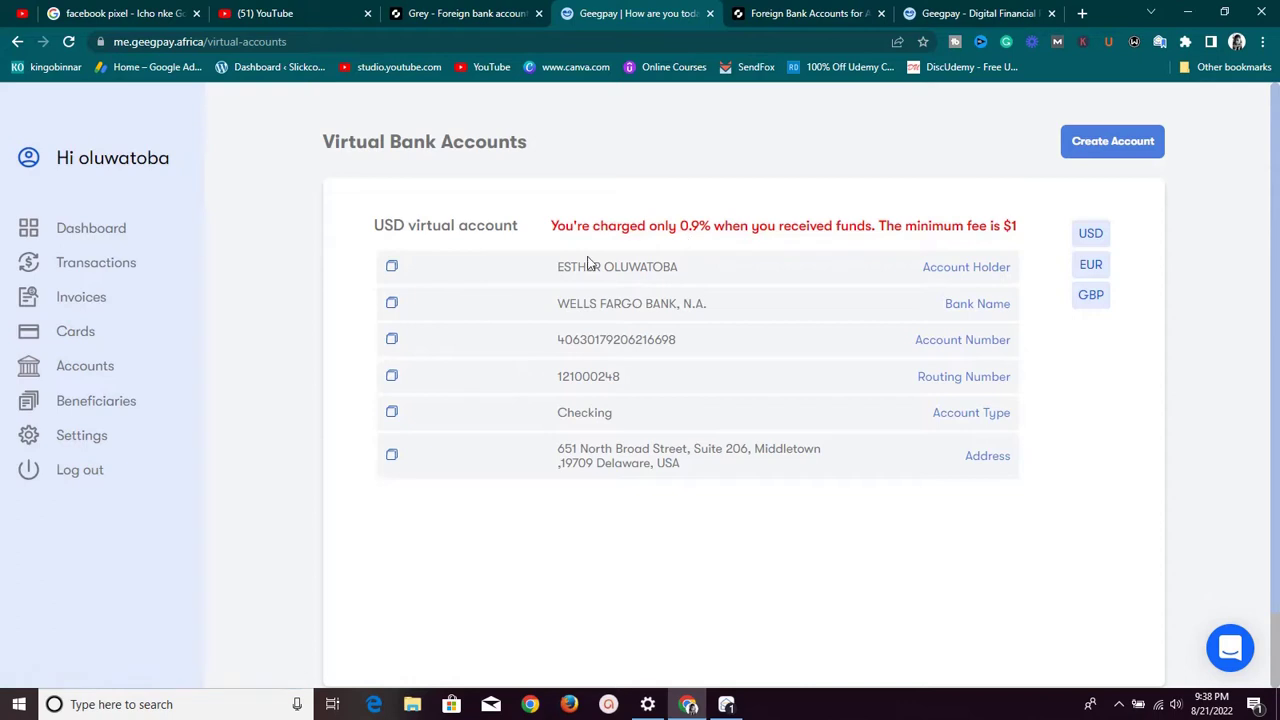
{"action": "left_click", "coordinate": [83, 236]}
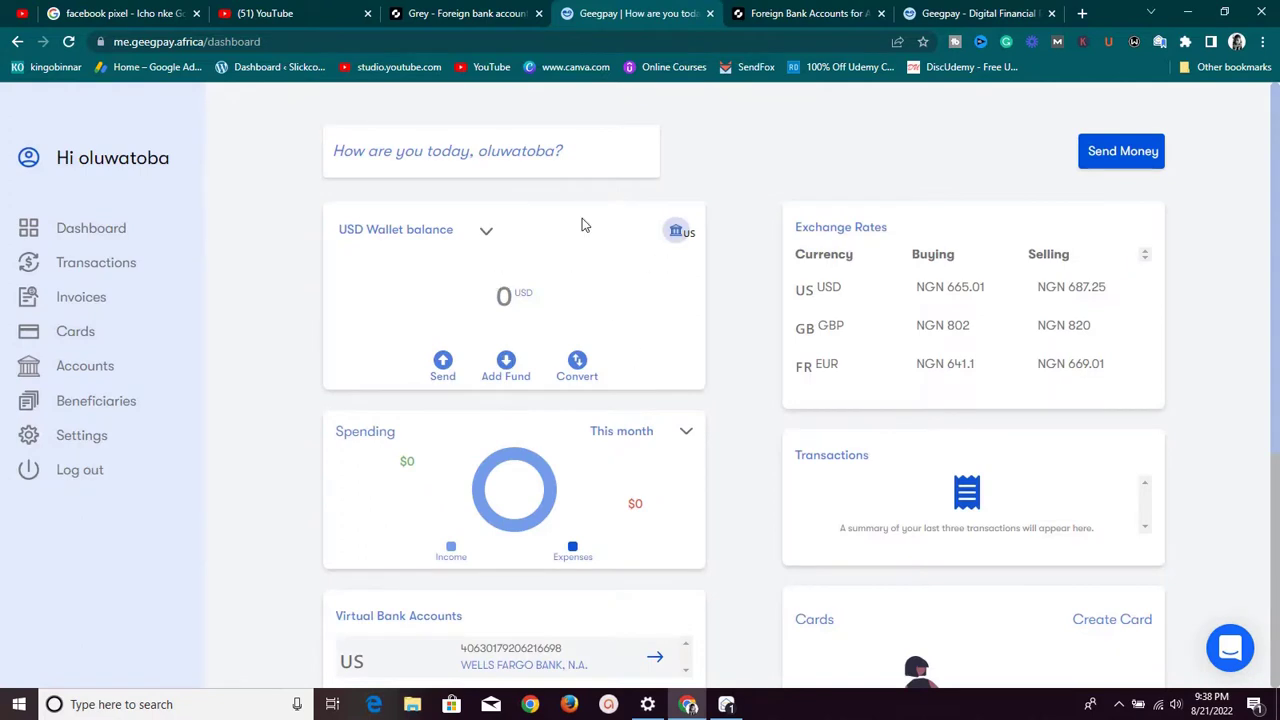
{"action": "left_click", "coordinate": [578, 366]}
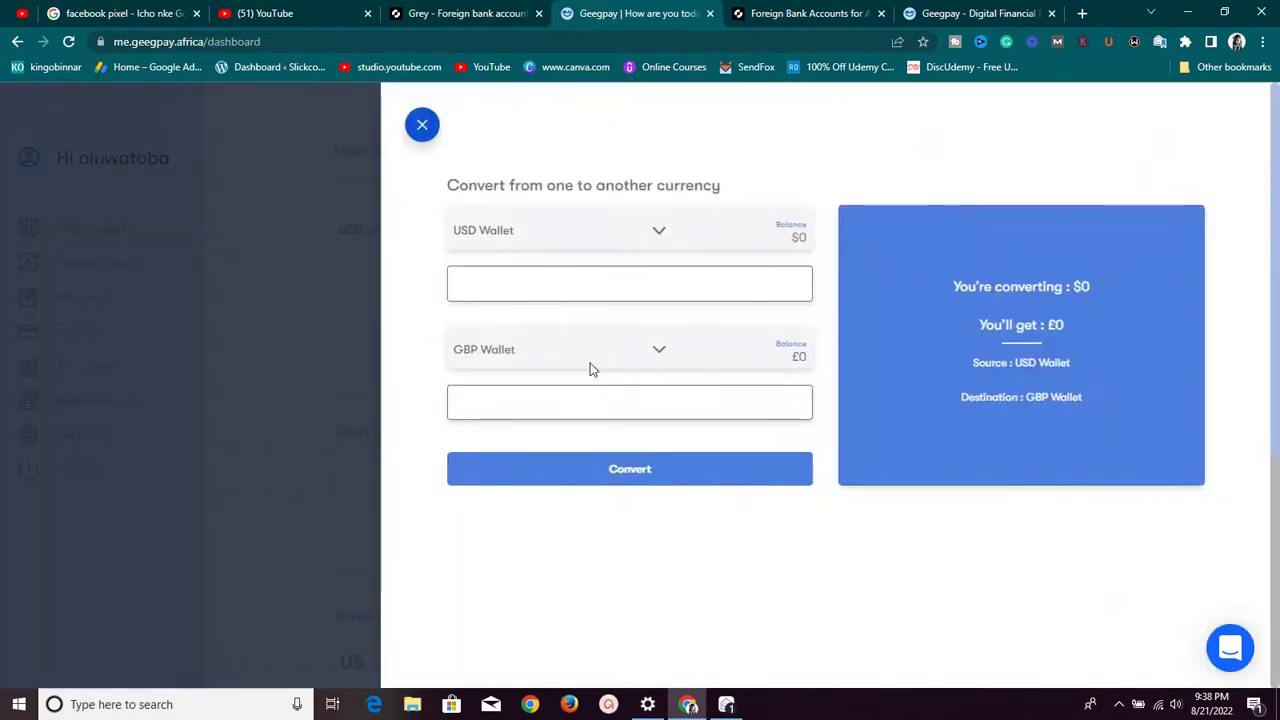
{"action": "left_click", "coordinate": [659, 233]}
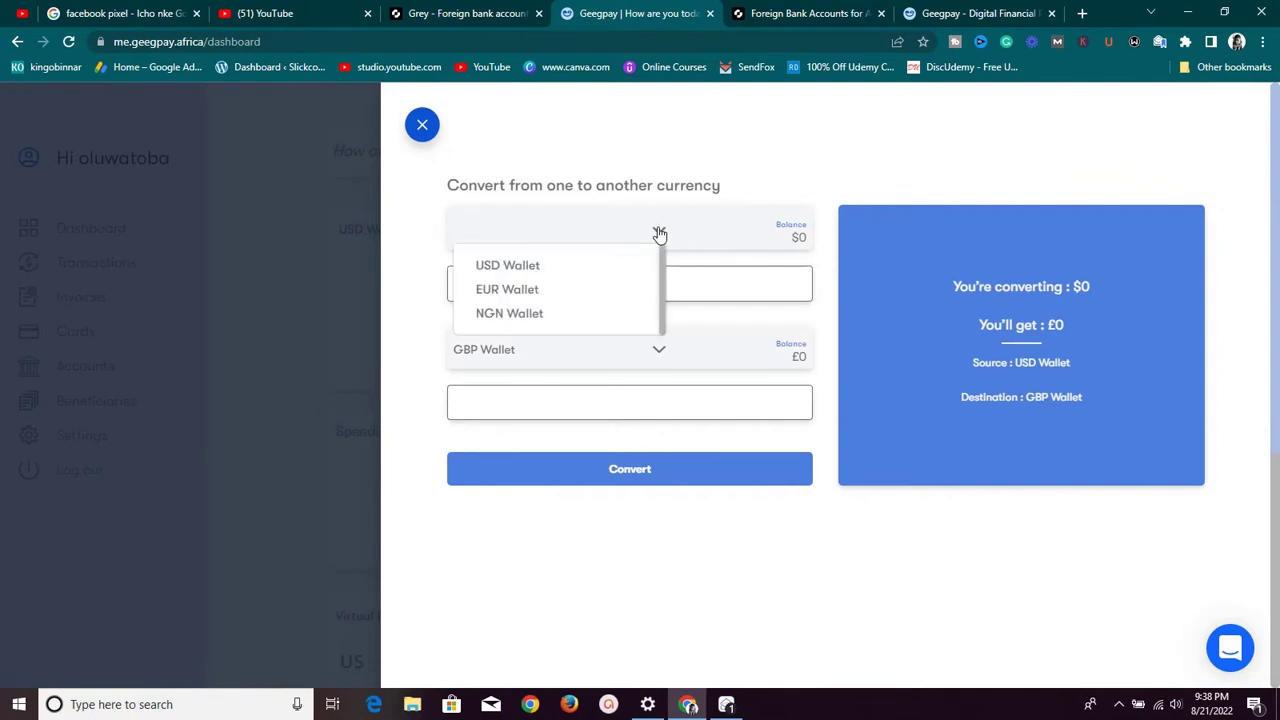
{"action": "left_click", "coordinate": [545, 278]}
{"action": "left_click", "coordinate": [660, 352]}
{"action": "left_click", "coordinate": [550, 432]}
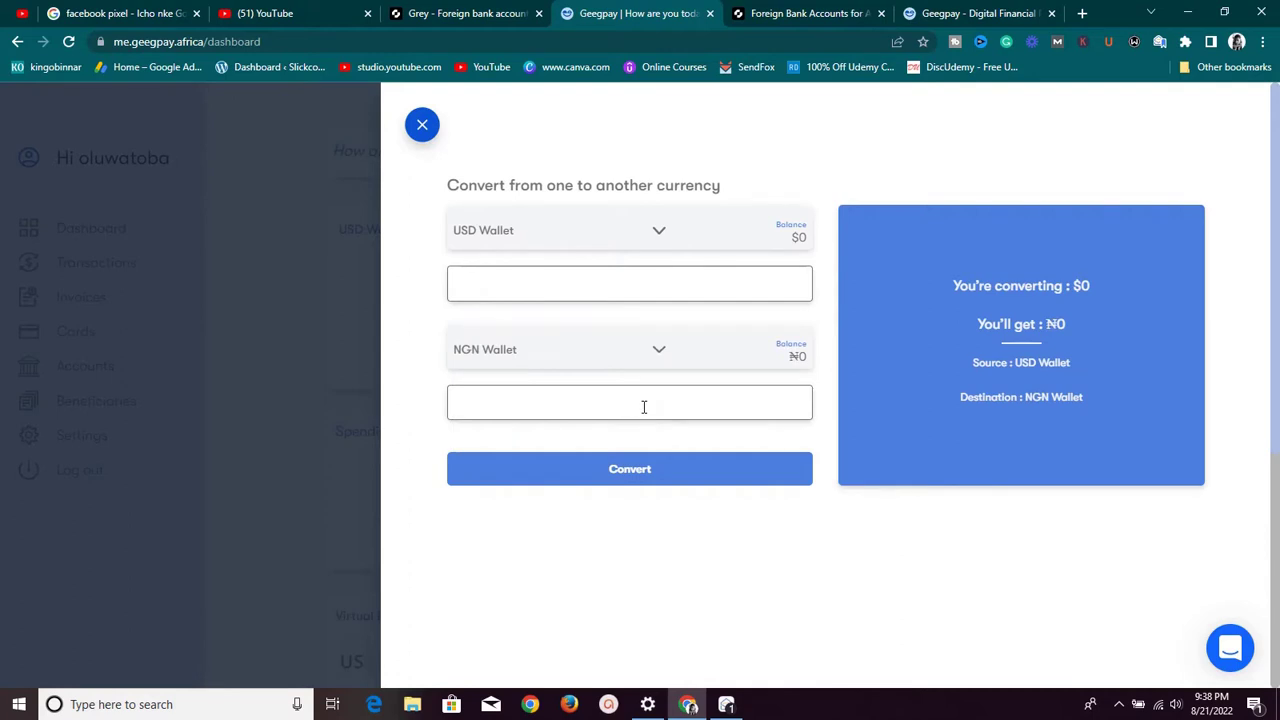
{"action": "left_click", "coordinate": [585, 279]}
{"action": "type", "text": "100"}
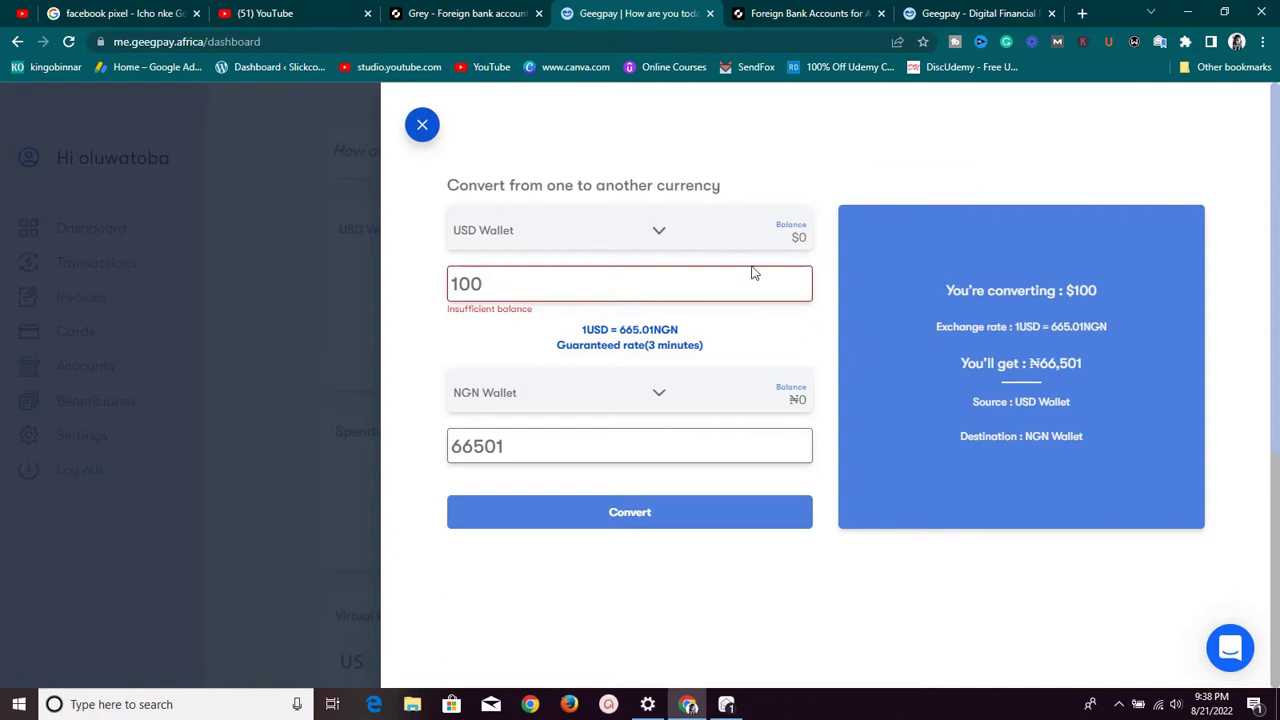
Step: Compare Grey's swap quote with Geegpay's conversion quote, and close both forms without converting
{"action": "left_click", "coordinate": [468, 13]}
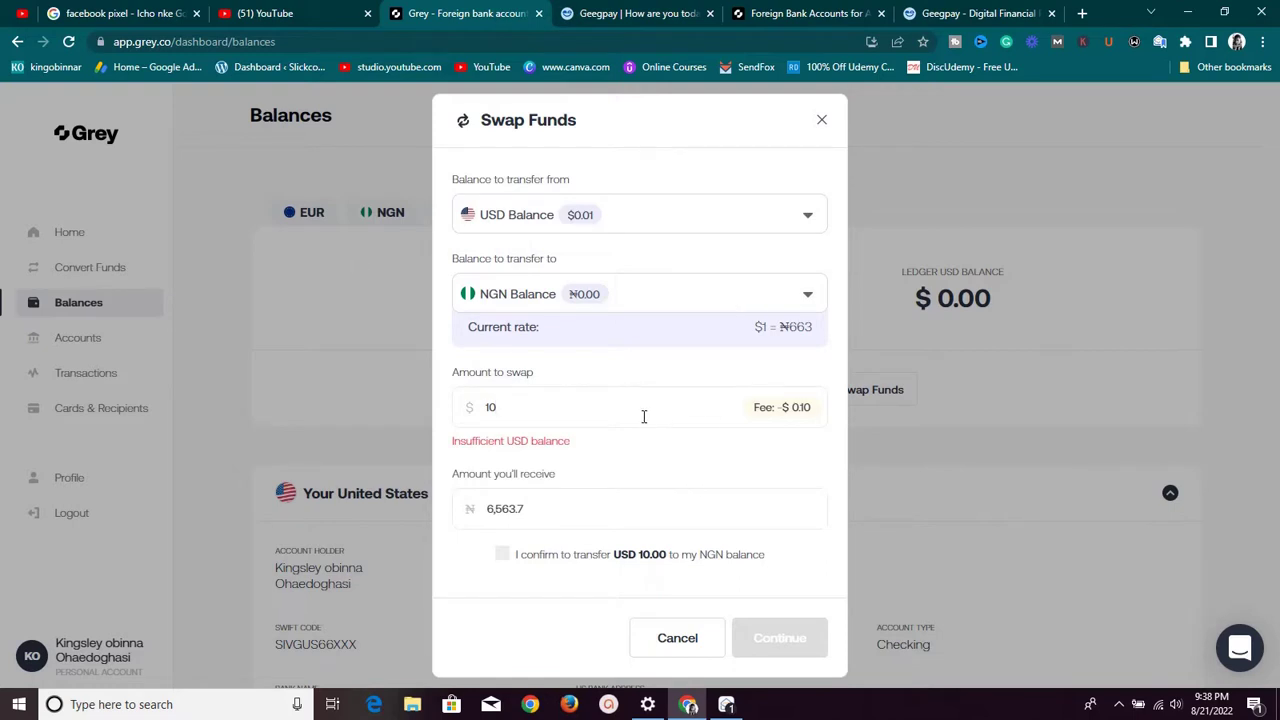
{"action": "left_click", "coordinate": [822, 121]}
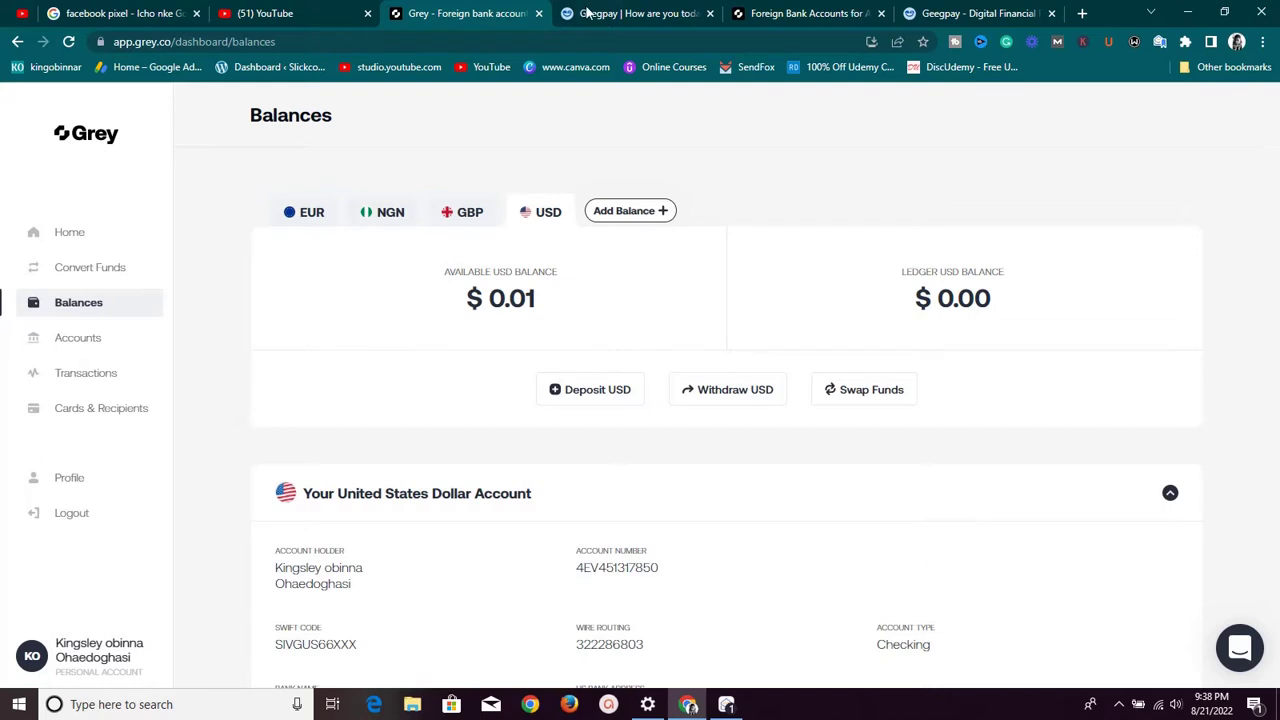
{"action": "left_click", "coordinate": [660, 10]}
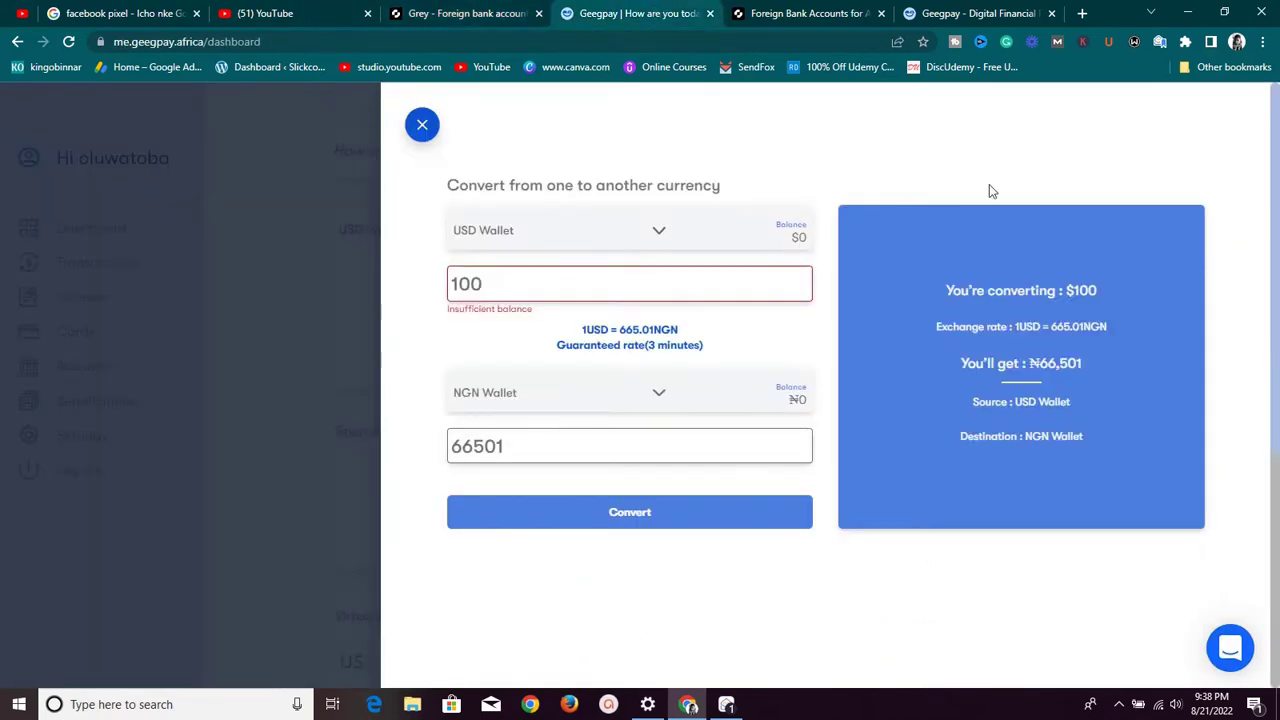
{"action": "left_click", "coordinate": [137, 142]}
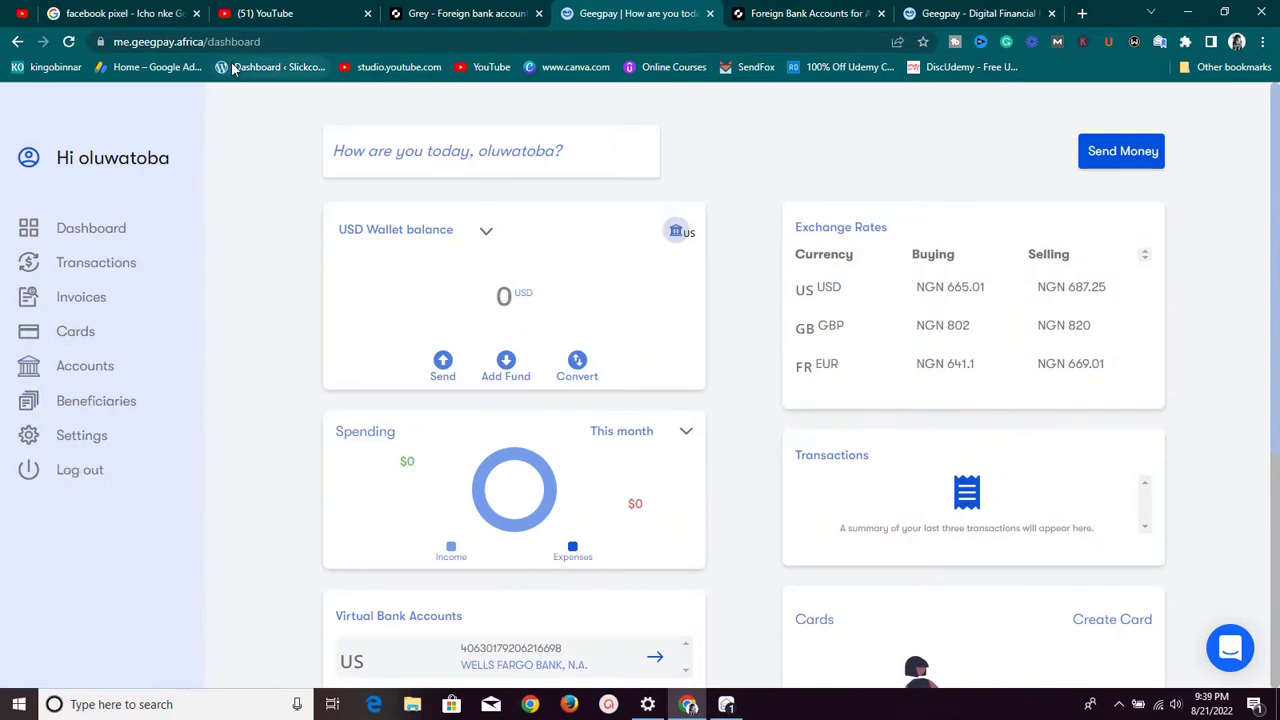
Step: Fill in Geegpay's new card form with an alias and the Virtual card type, and continue to the card fee details
{"action": "left_click", "coordinate": [87, 343]}
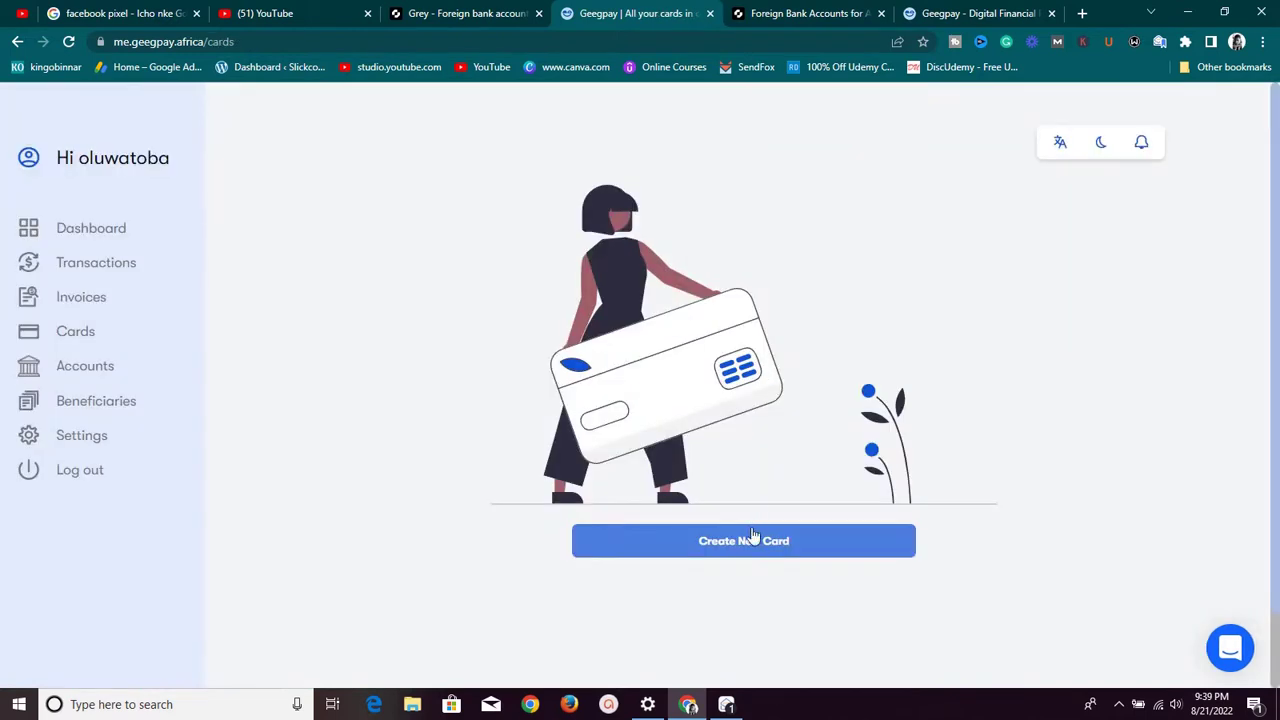
{"action": "left_click", "coordinate": [754, 545]}
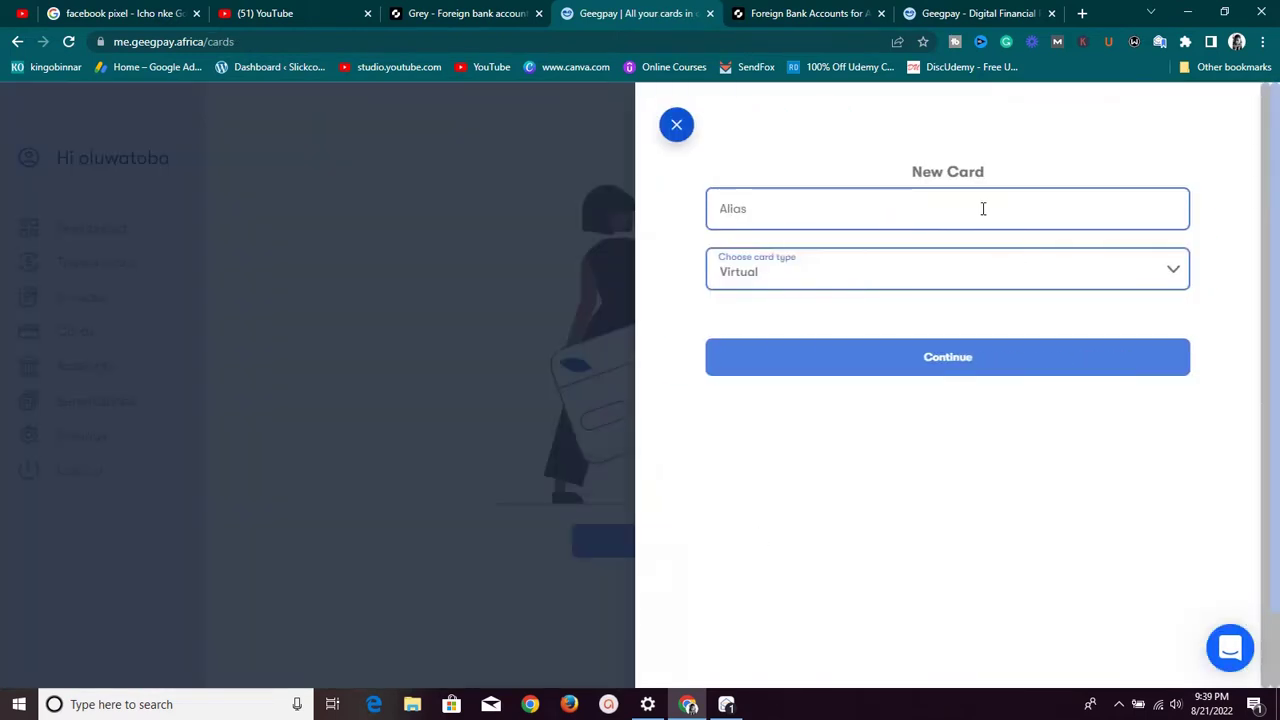
{"action": "left_click", "coordinate": [937, 195]}
{"action": "type", "text": "kingobinnar"}
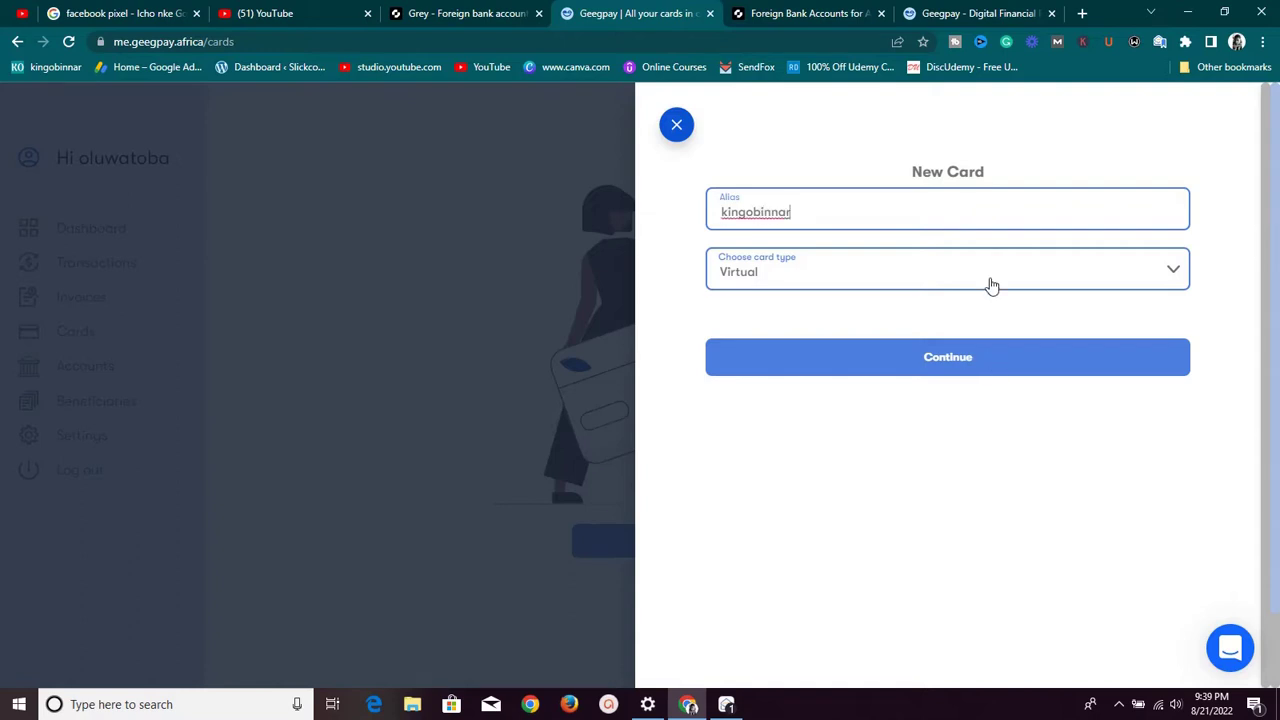
{"action": "left_click", "coordinate": [991, 283]}
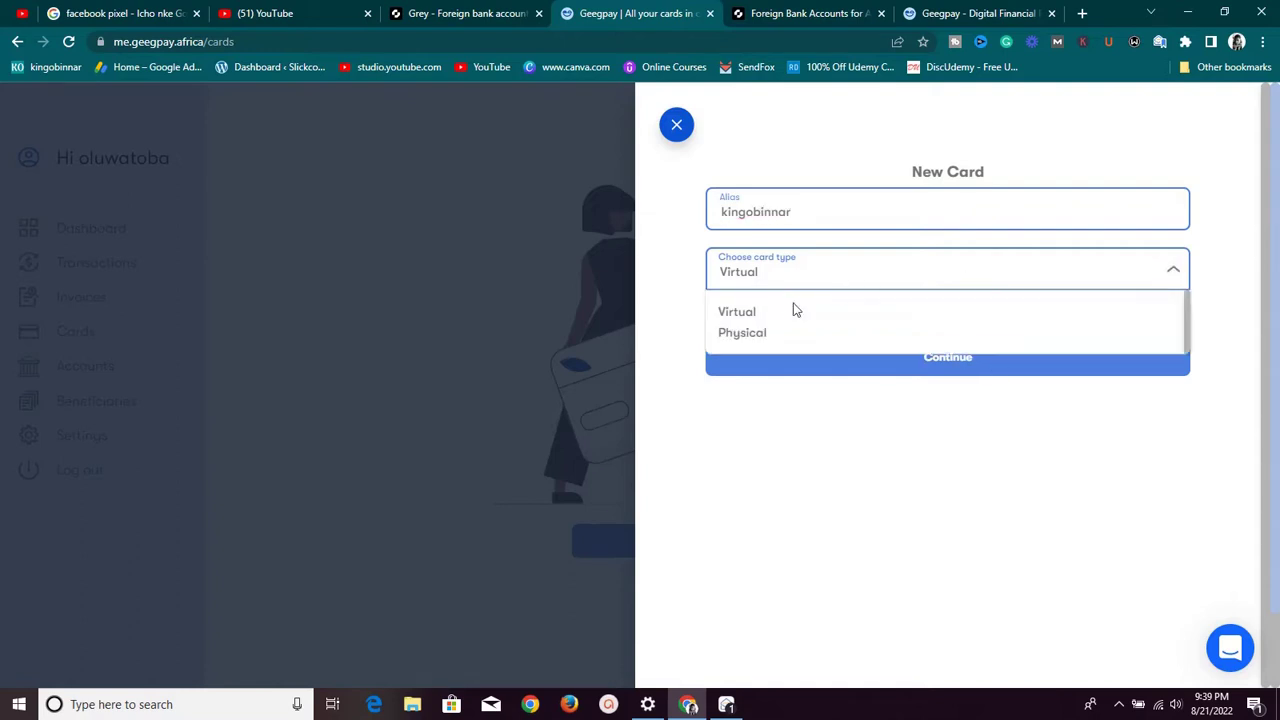
{"action": "left_click", "coordinate": [739, 314]}
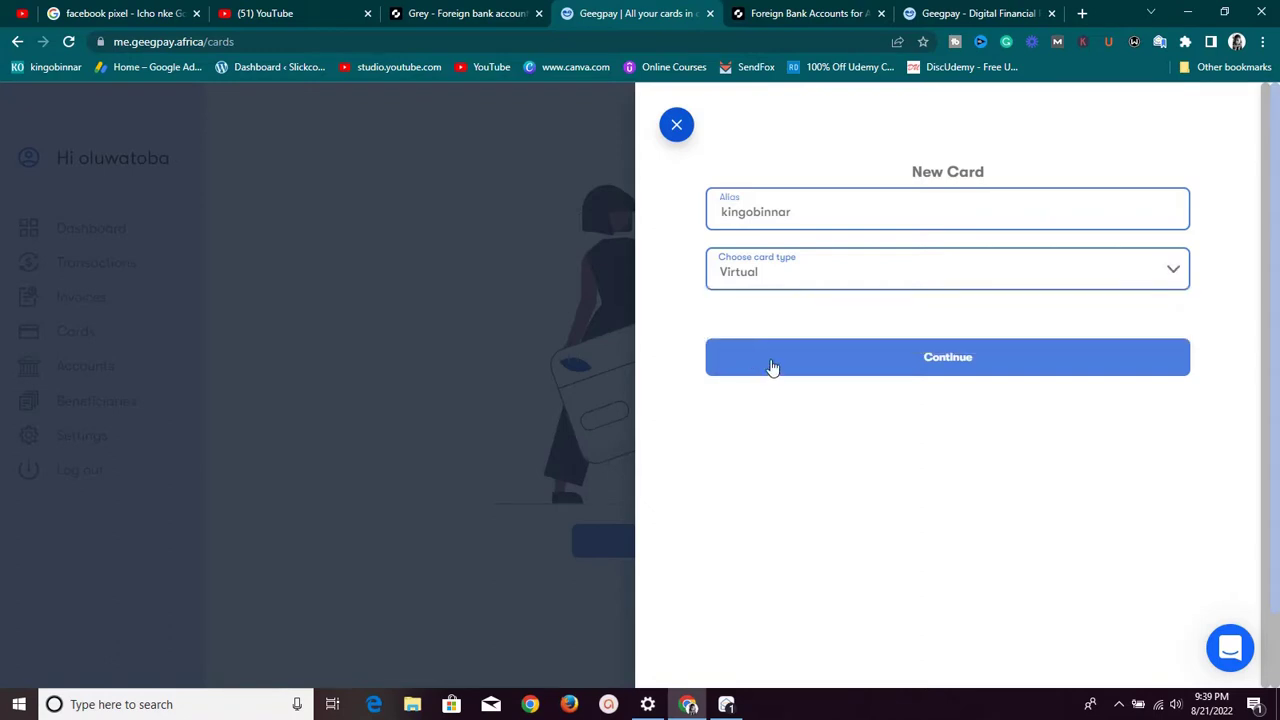
{"action": "left_click", "coordinate": [771, 370]}
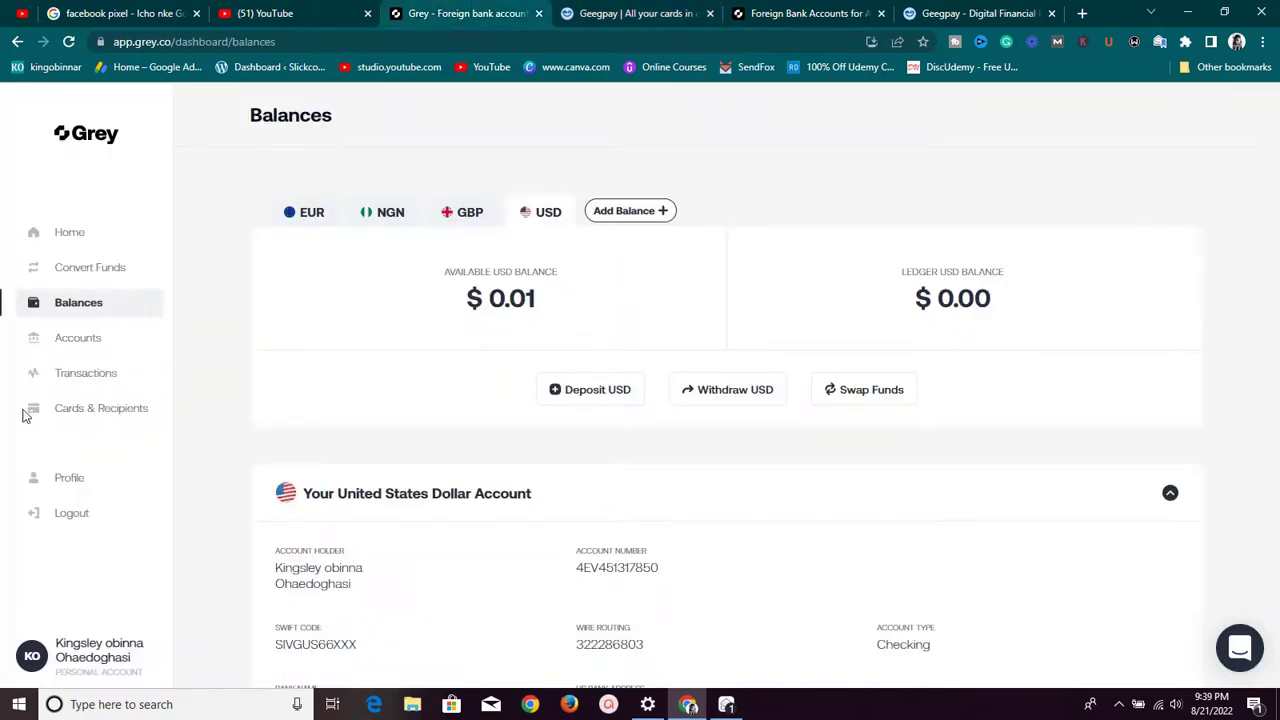
Step: Examine the bank cards and saved mobile money and bank account recipients in Grey, and compare them with Geegpay's new card form
{"action": "left_click", "coordinate": [62, 415]}
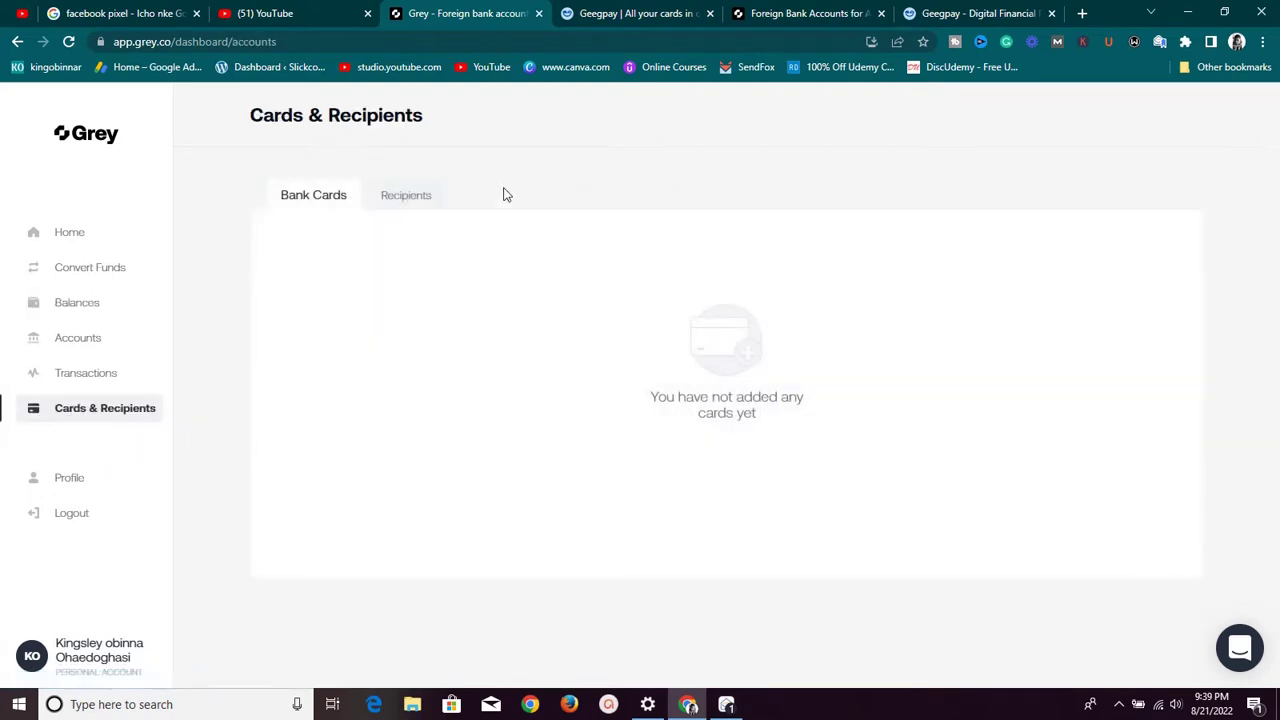
{"action": "left_click", "coordinate": [389, 203]}
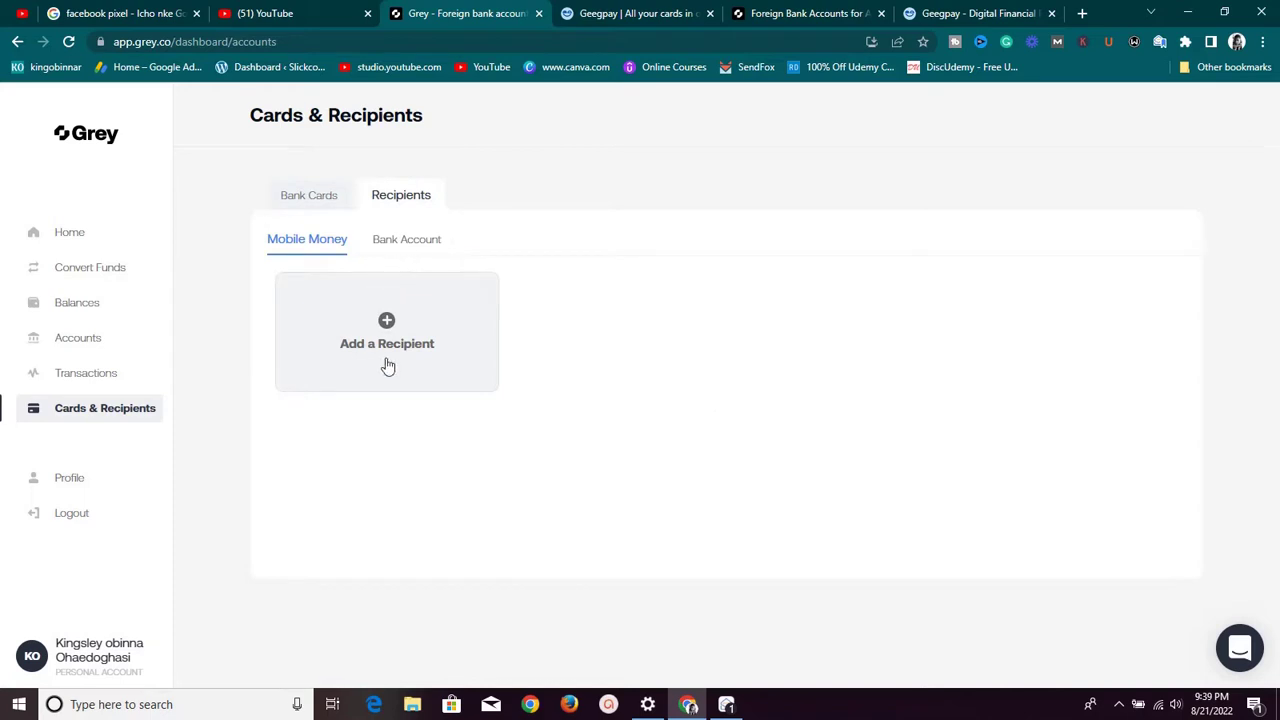
{"action": "left_click", "coordinate": [401, 252]}
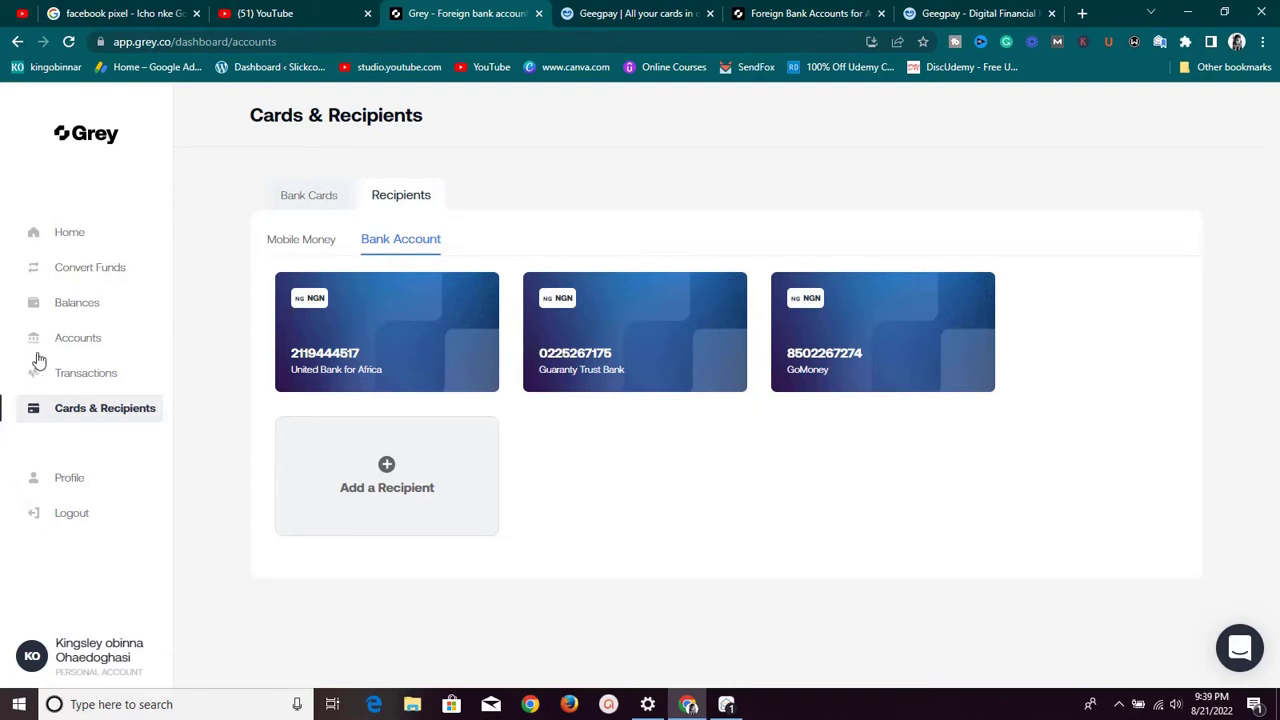
{"action": "left_click", "coordinate": [630, 14]}
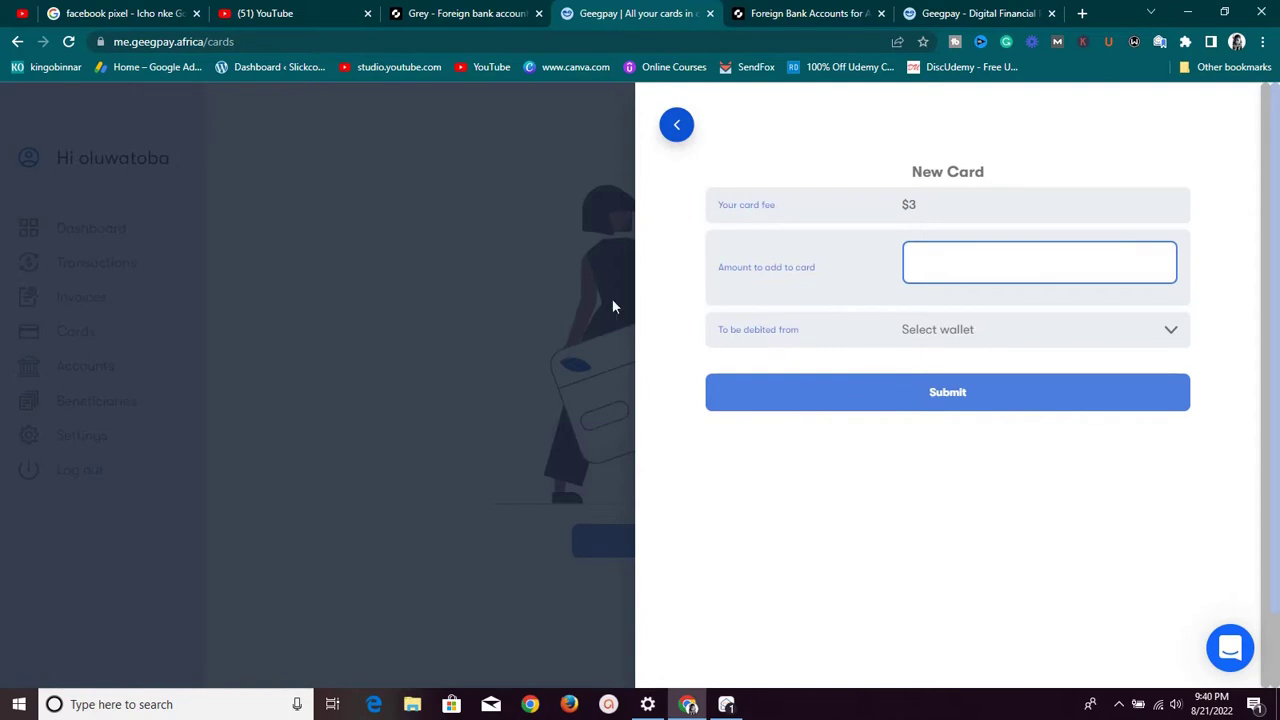
{"action": "left_click", "coordinate": [497, 14]}
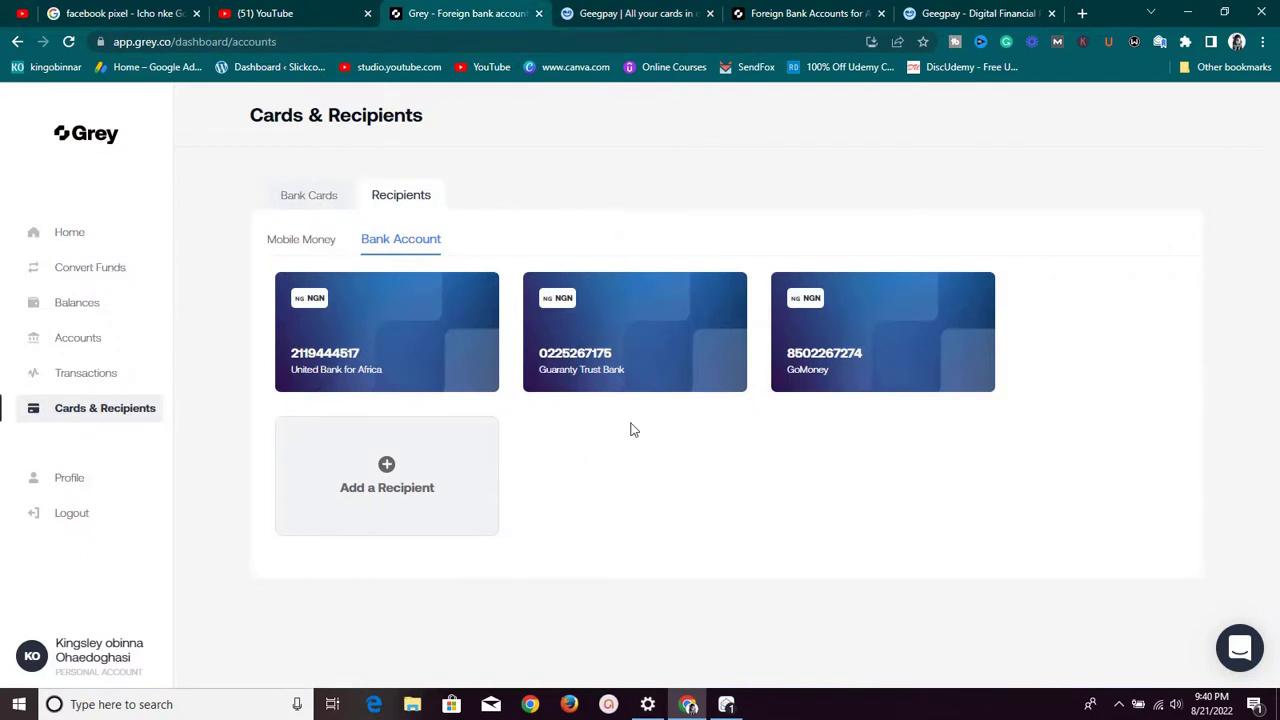
{"action": "mouse_move", "coordinate": [373, 302]}
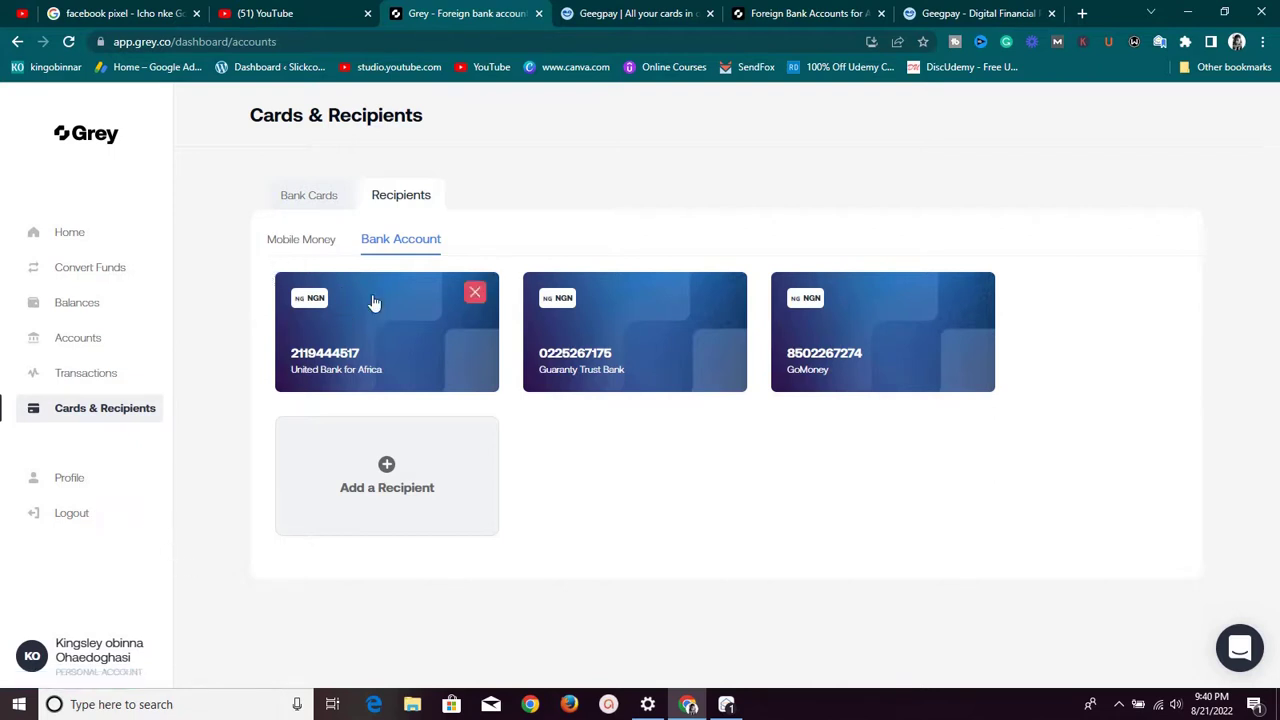
Step: Show Grey's home page, dismiss Geegpay's new card form, and review the wallet, virtual account and card sections of Geegpay's dashboard
{"action": "left_click", "coordinate": [120, 242]}
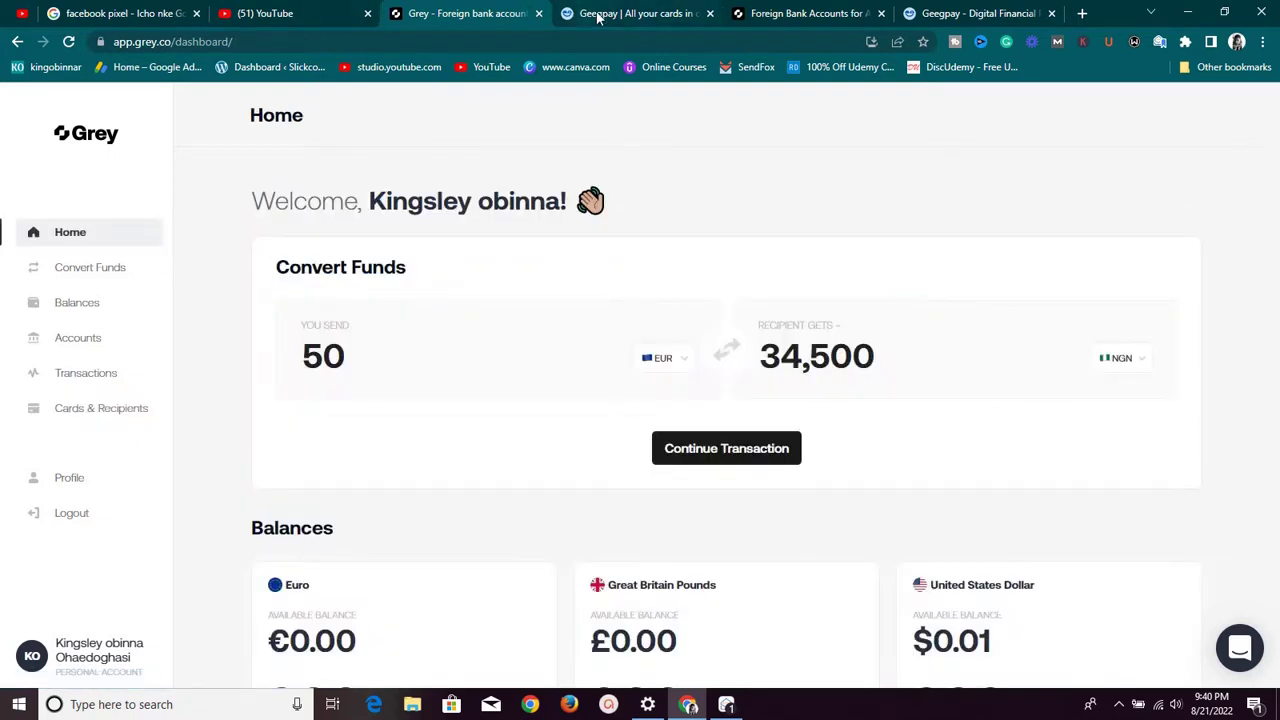
{"action": "left_click", "coordinate": [590, 14]}
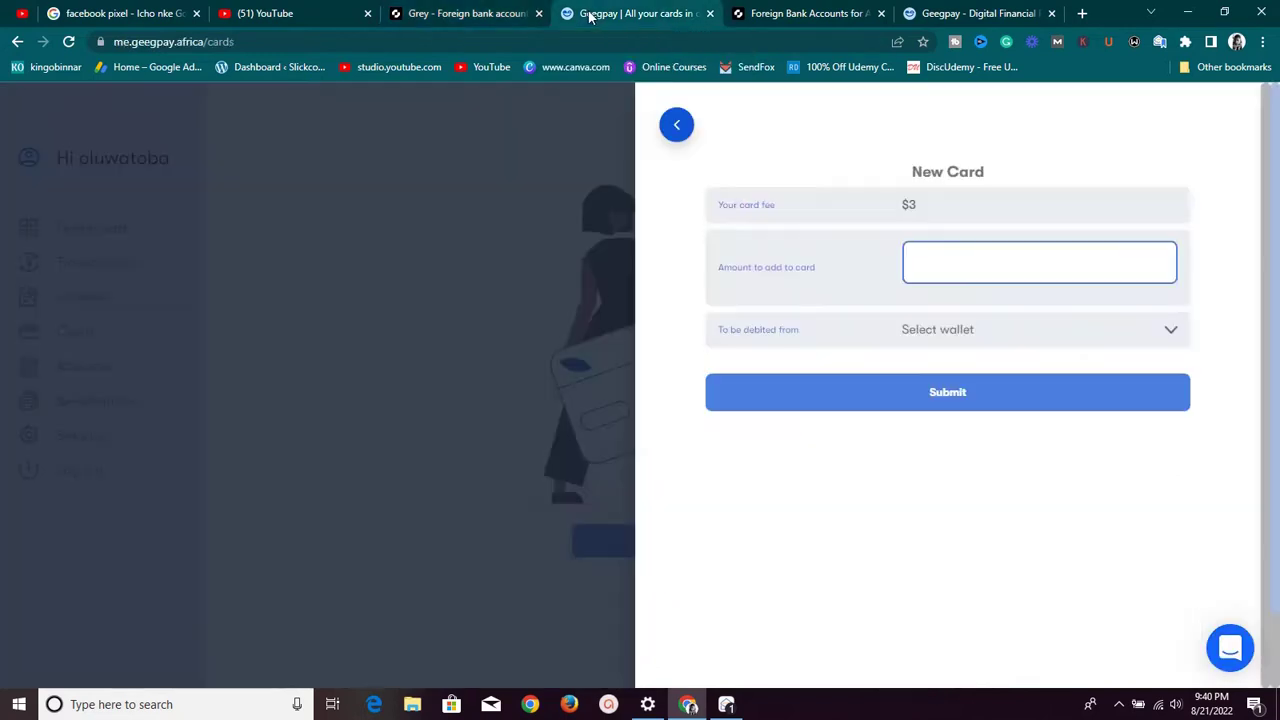
{"action": "left_click", "coordinate": [536, 190]}
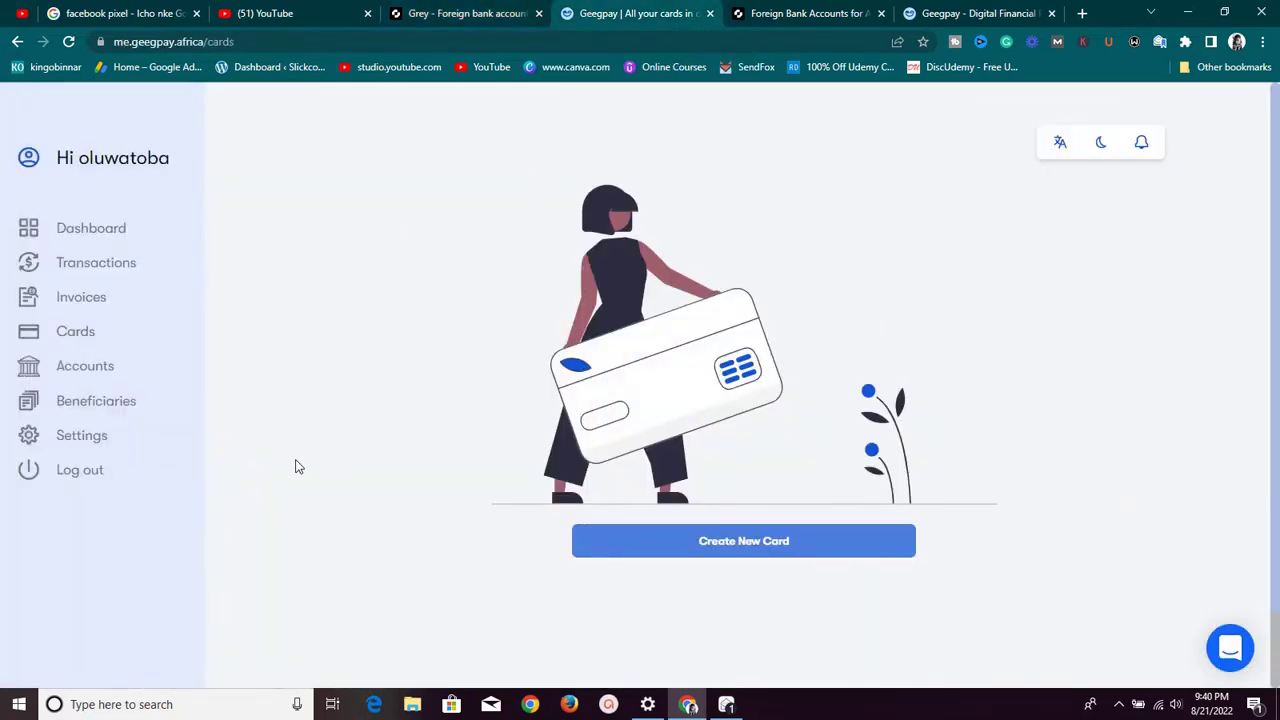
{"action": "left_click", "coordinate": [92, 240]}
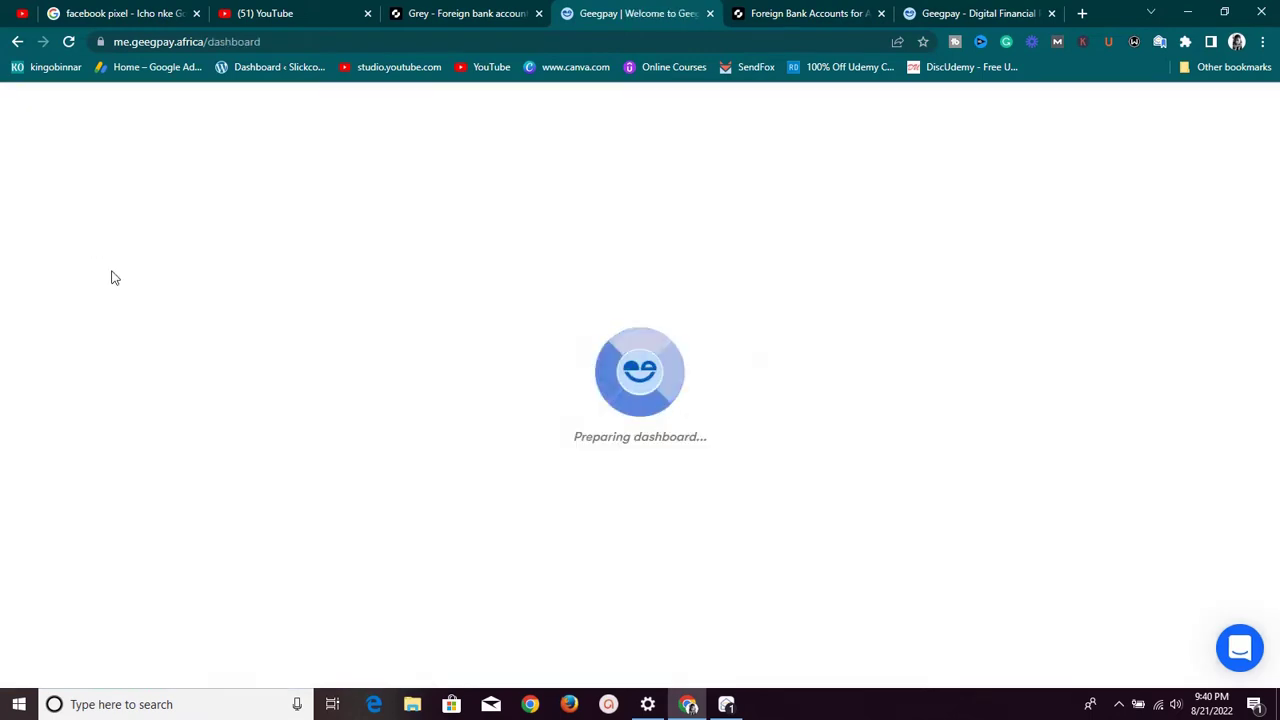
{"action": "scroll", "coordinate": [518, 335], "scroll_direction": "down", "scroll_amount": 3}
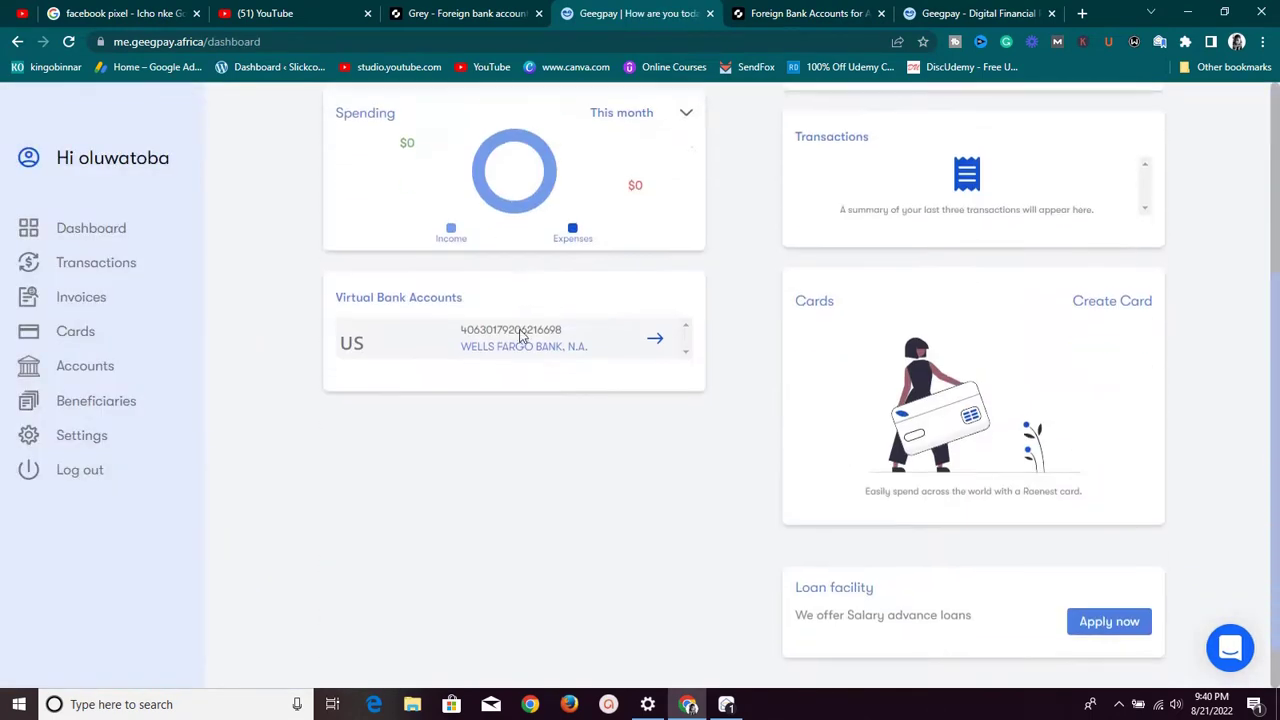
{"action": "scroll", "coordinate": [553, 325], "scroll_direction": "up", "scroll_amount": 1}
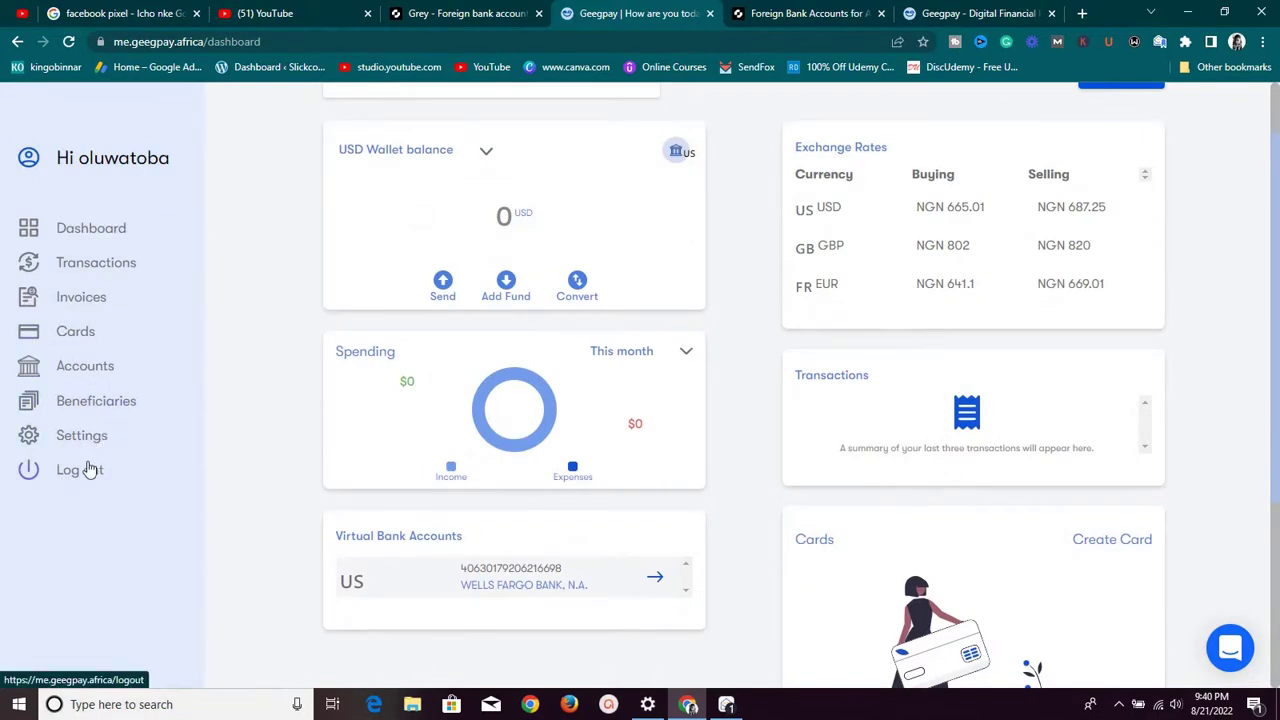
Step: Compare Grey's home page with Geegpay's dashboard once more, ending on Geegpay's wallet balance and exchange rates
{"action": "left_click", "coordinate": [450, 13]}
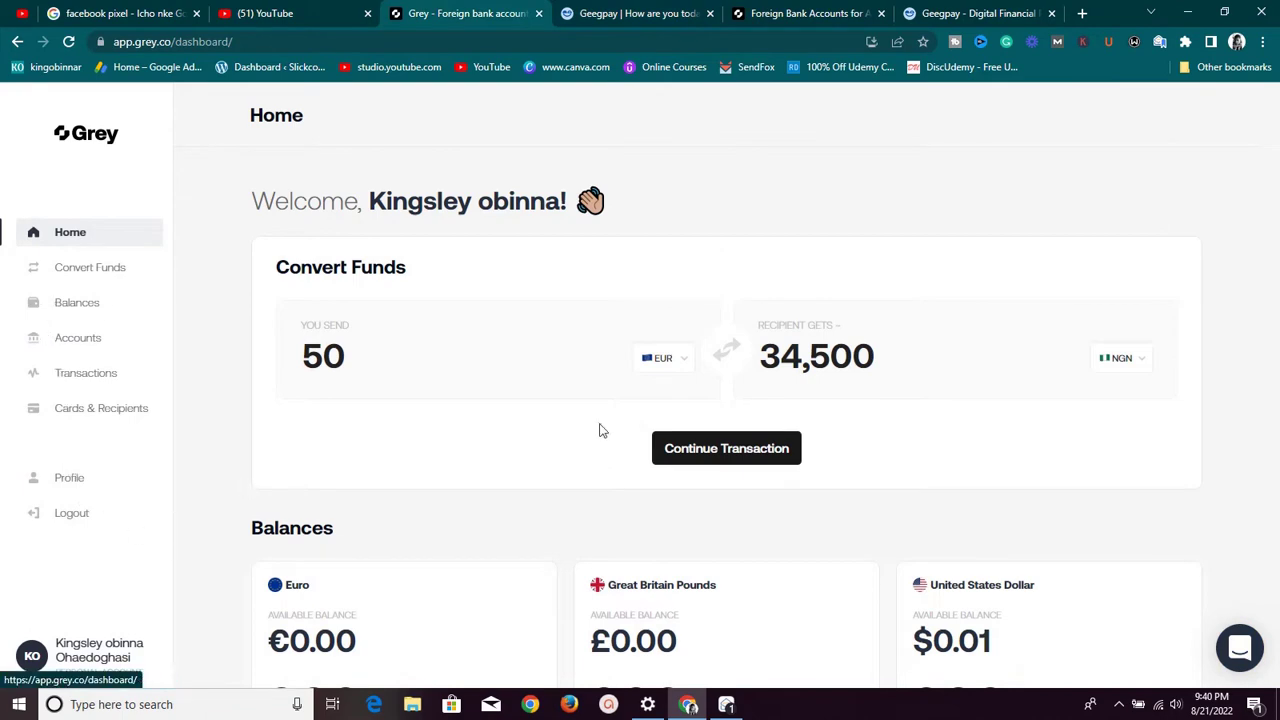
{"action": "scroll", "coordinate": [775, 575], "scroll_direction": "down", "scroll_amount": 3}
{"action": "scroll", "coordinate": [775, 545], "scroll_direction": "up", "scroll_amount": 3}
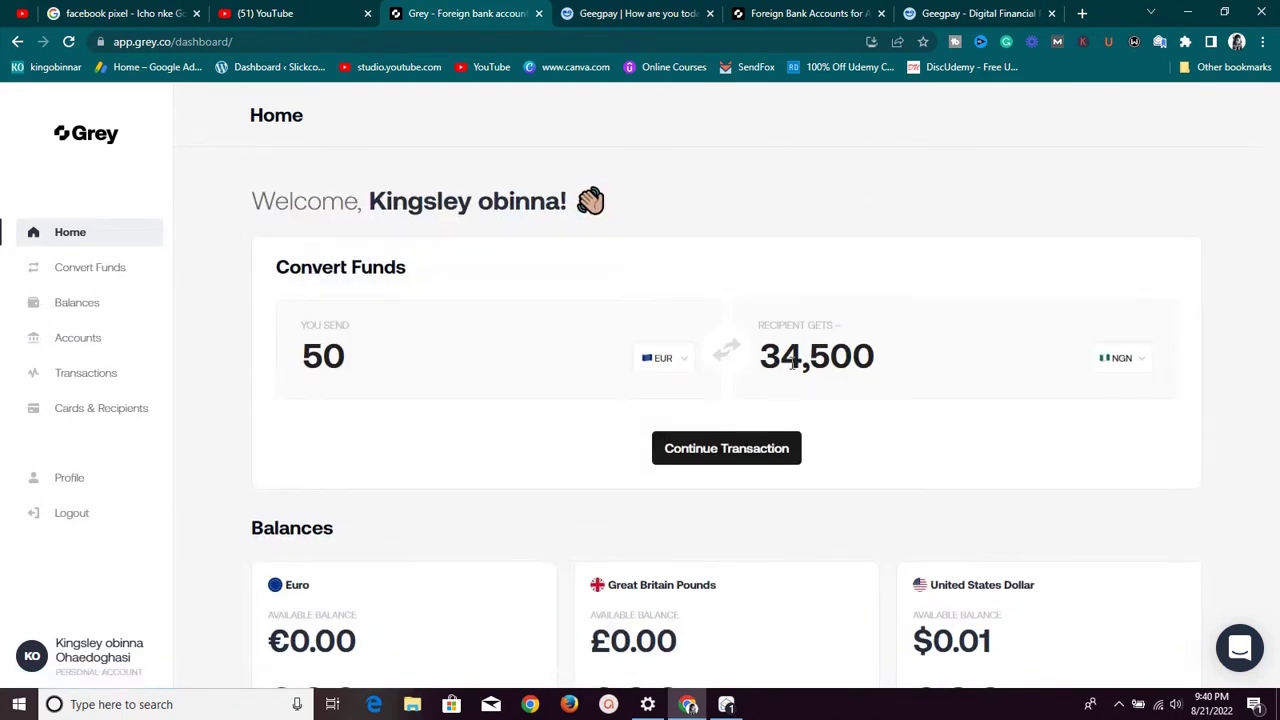
{"action": "left_click", "coordinate": [469, 353]}
{"action": "left_click", "coordinate": [645, 10]}
{"action": "left_click", "coordinate": [507, 10]}
{"action": "left_click", "coordinate": [622, 10]}
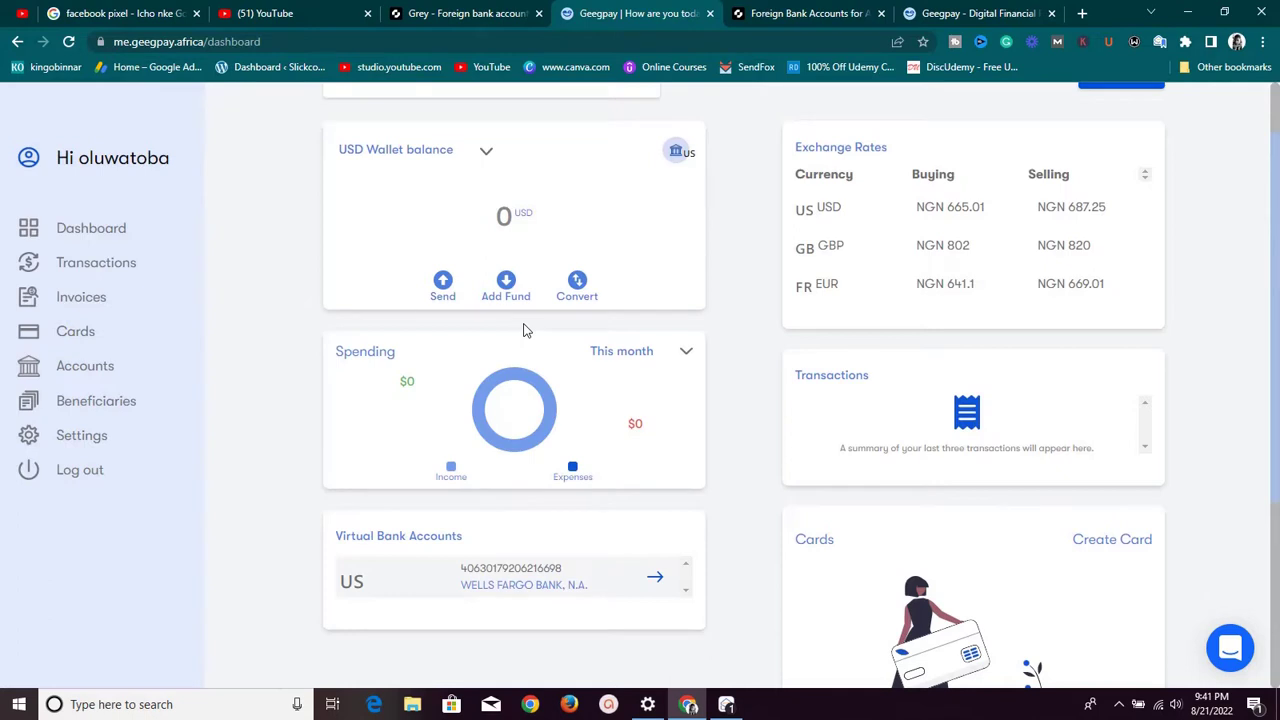
{"action": "scroll", "coordinate": [532, 311], "scroll_direction": "up", "scroll_amount": 1}
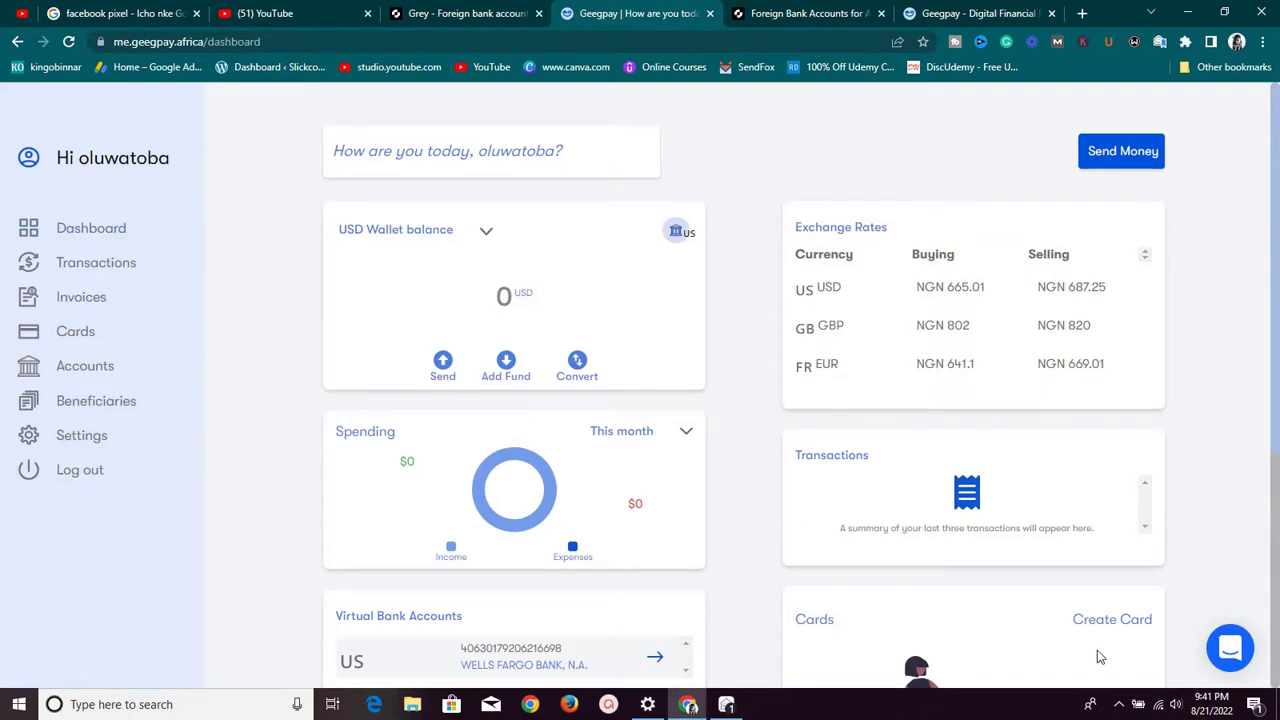
{"action": "left_click", "coordinate": [1118, 704]}
{"action": "left_click", "coordinate": [1150, 674]}
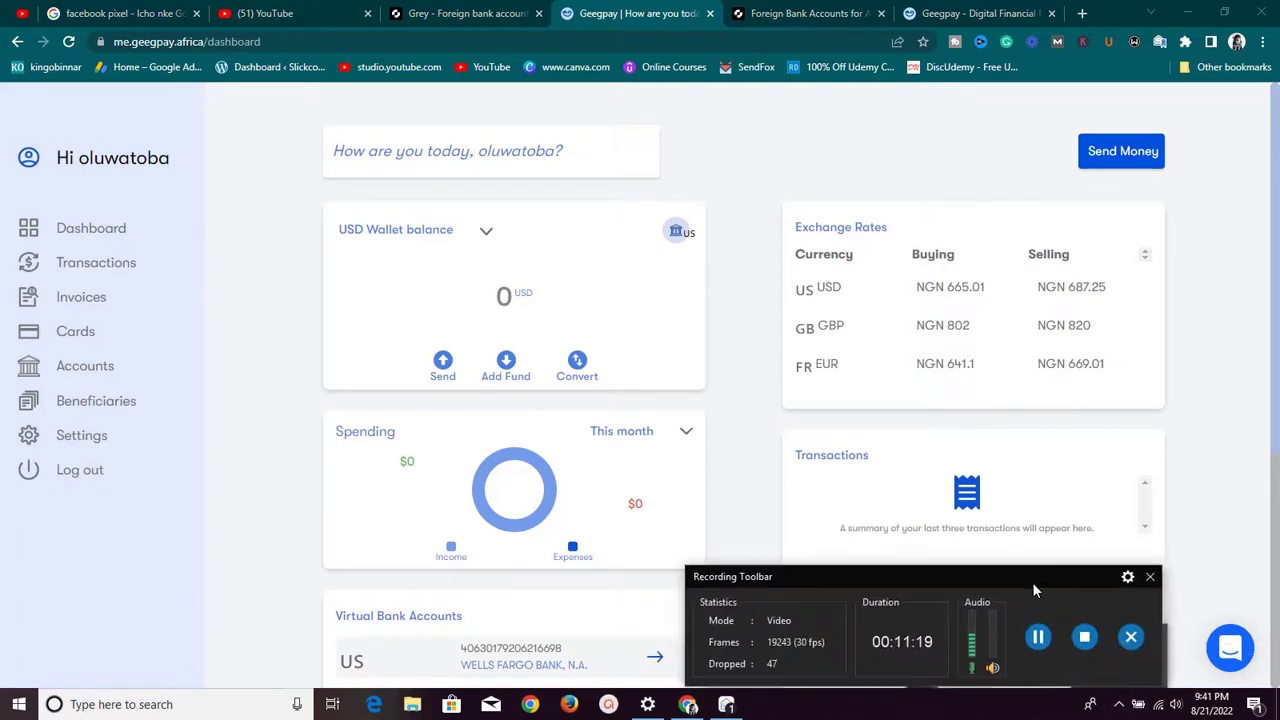